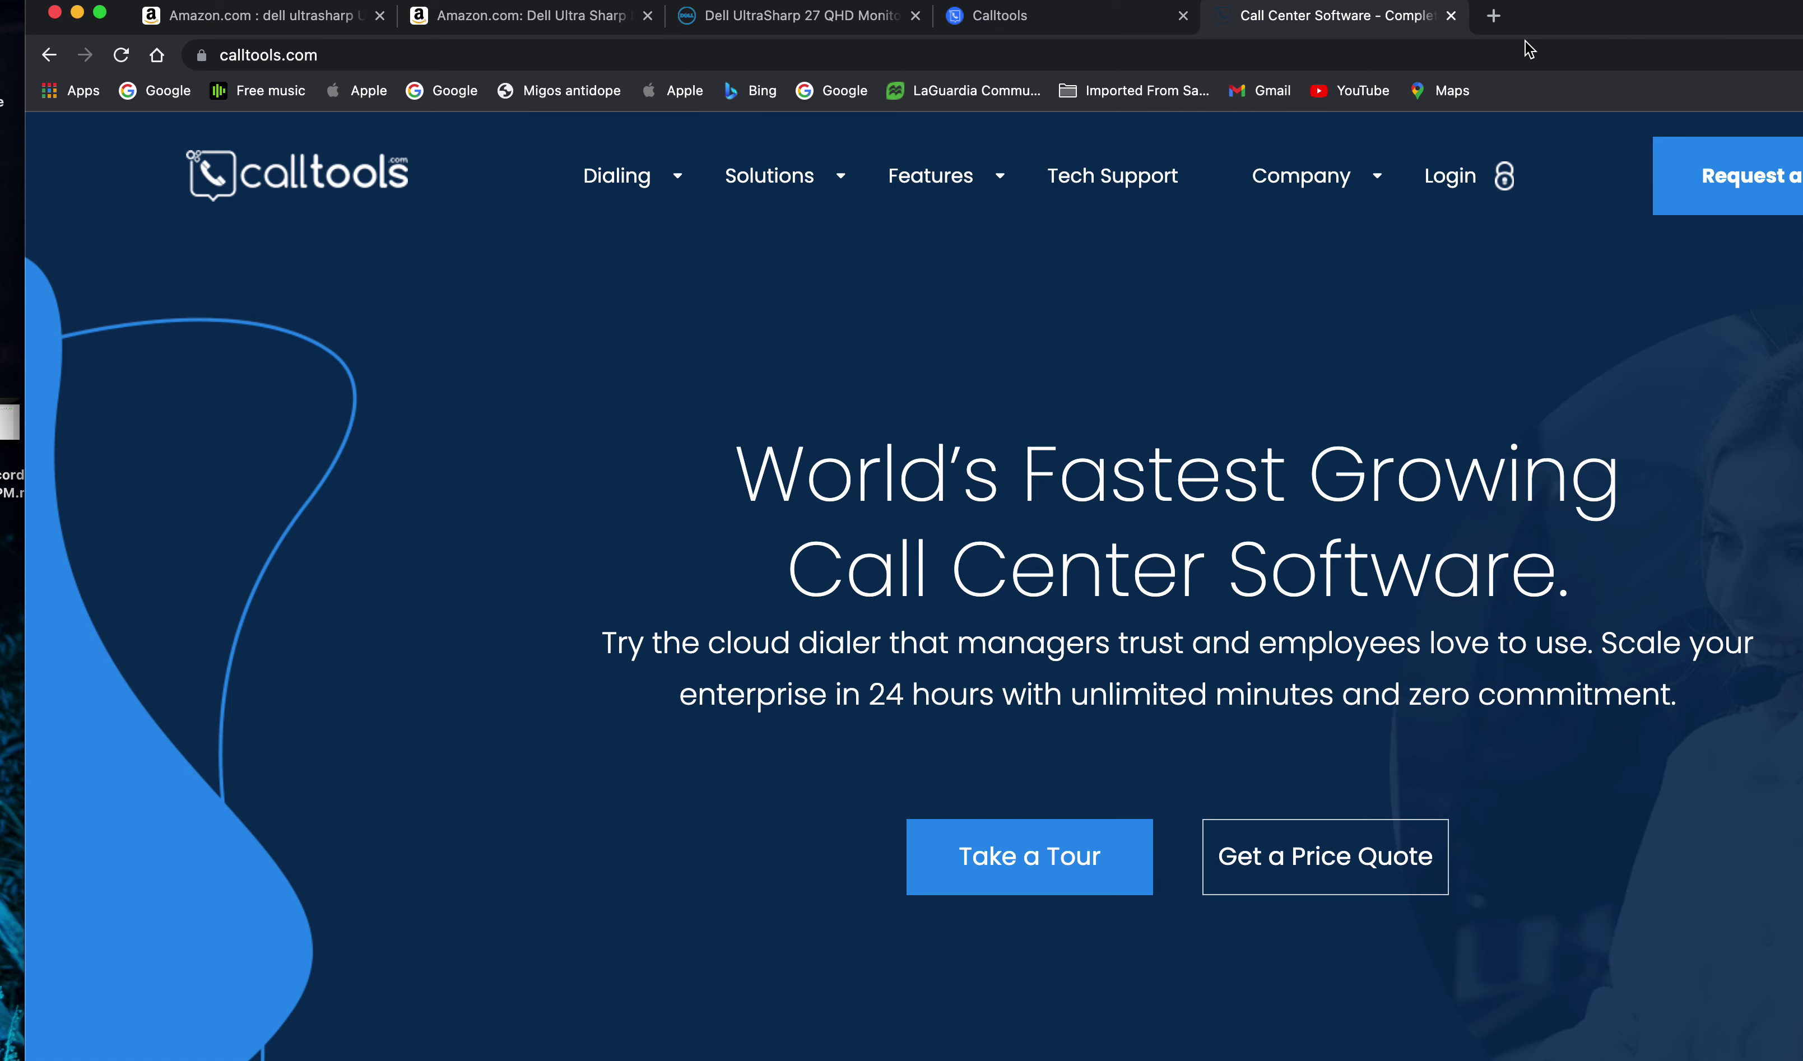
- Go to Billing & Usage > Your Products to view the $129.99 Power Contact Center plan
left_click(1079, 29)
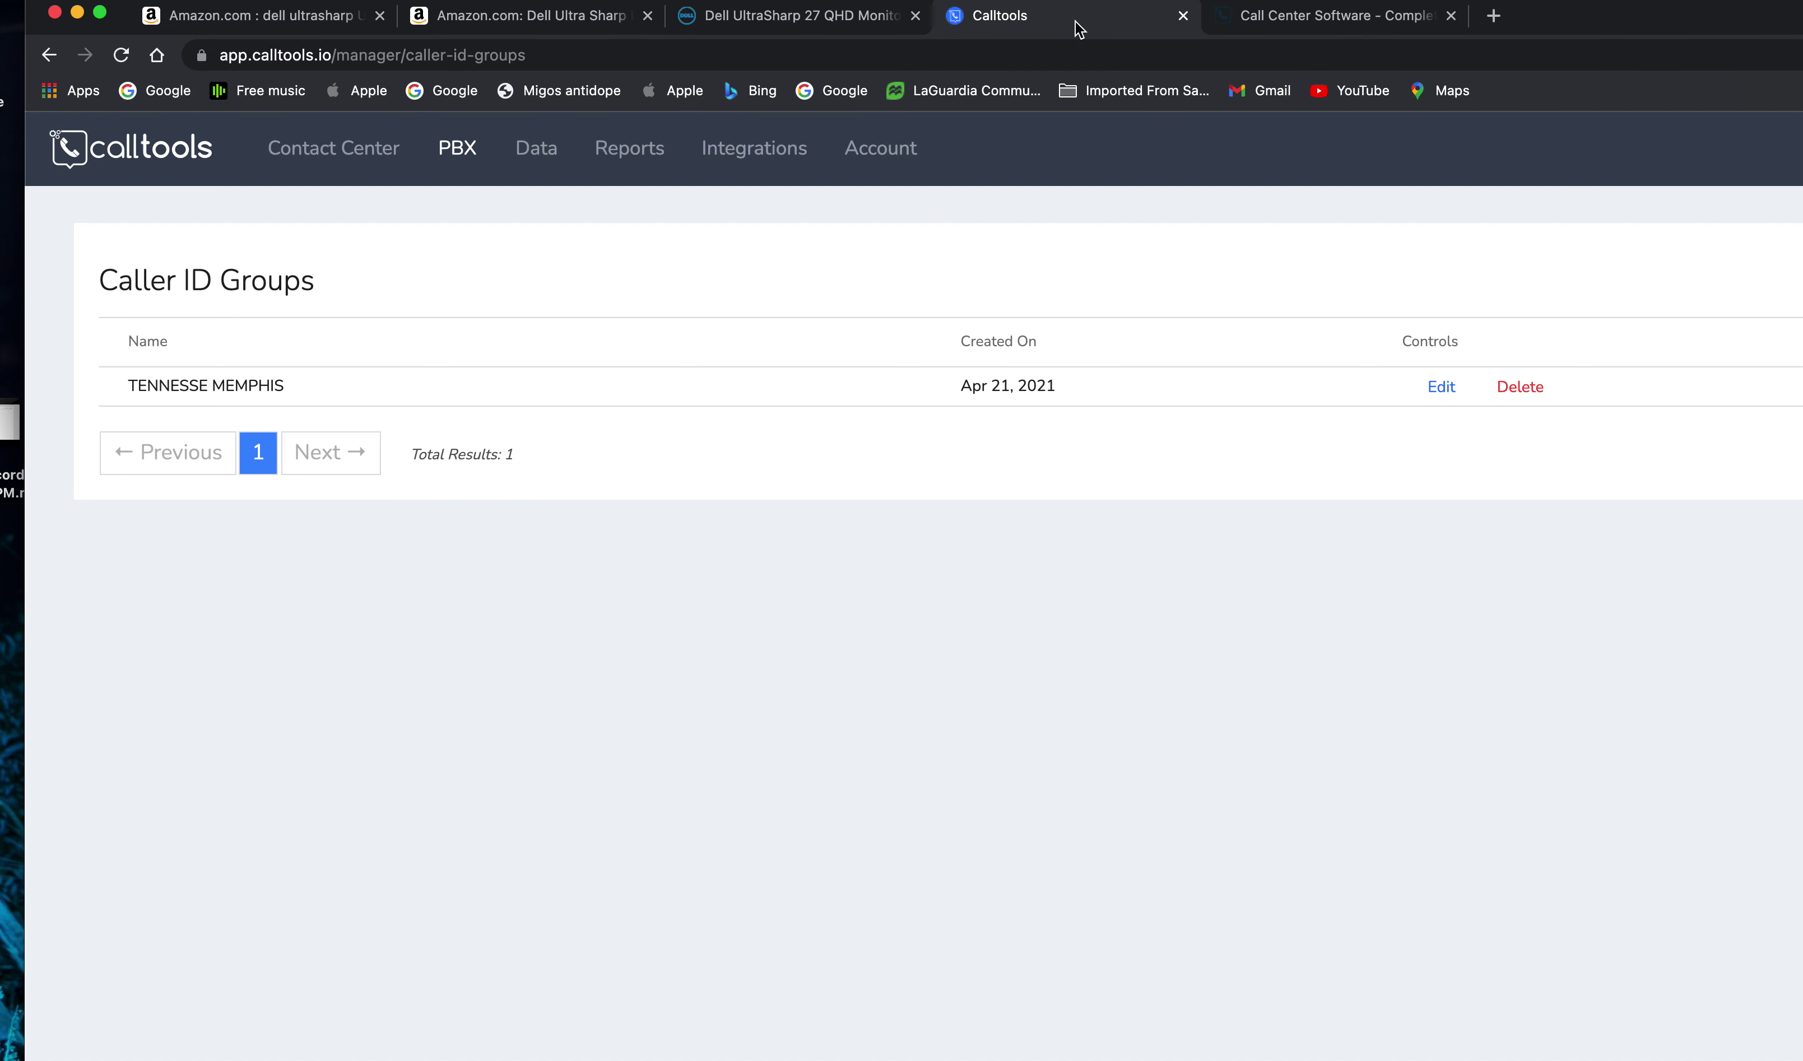
left_click(302, 167)
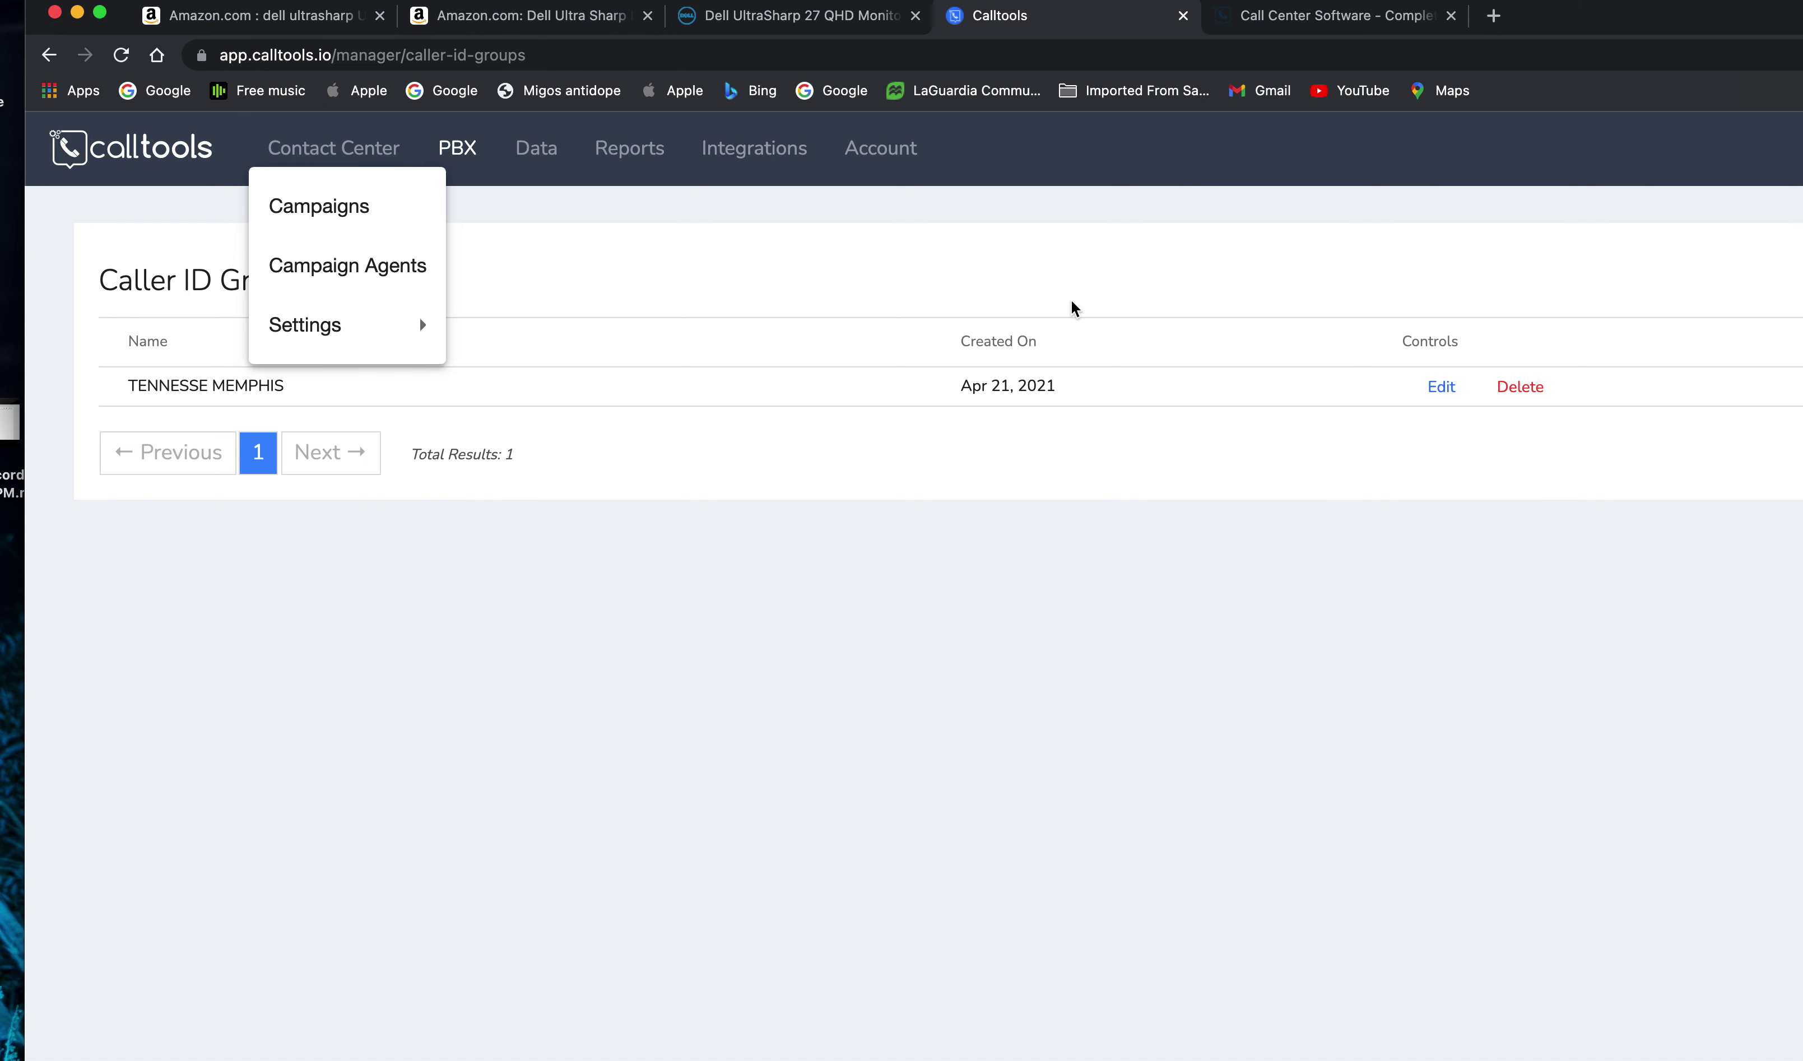
left_click(732, 203)
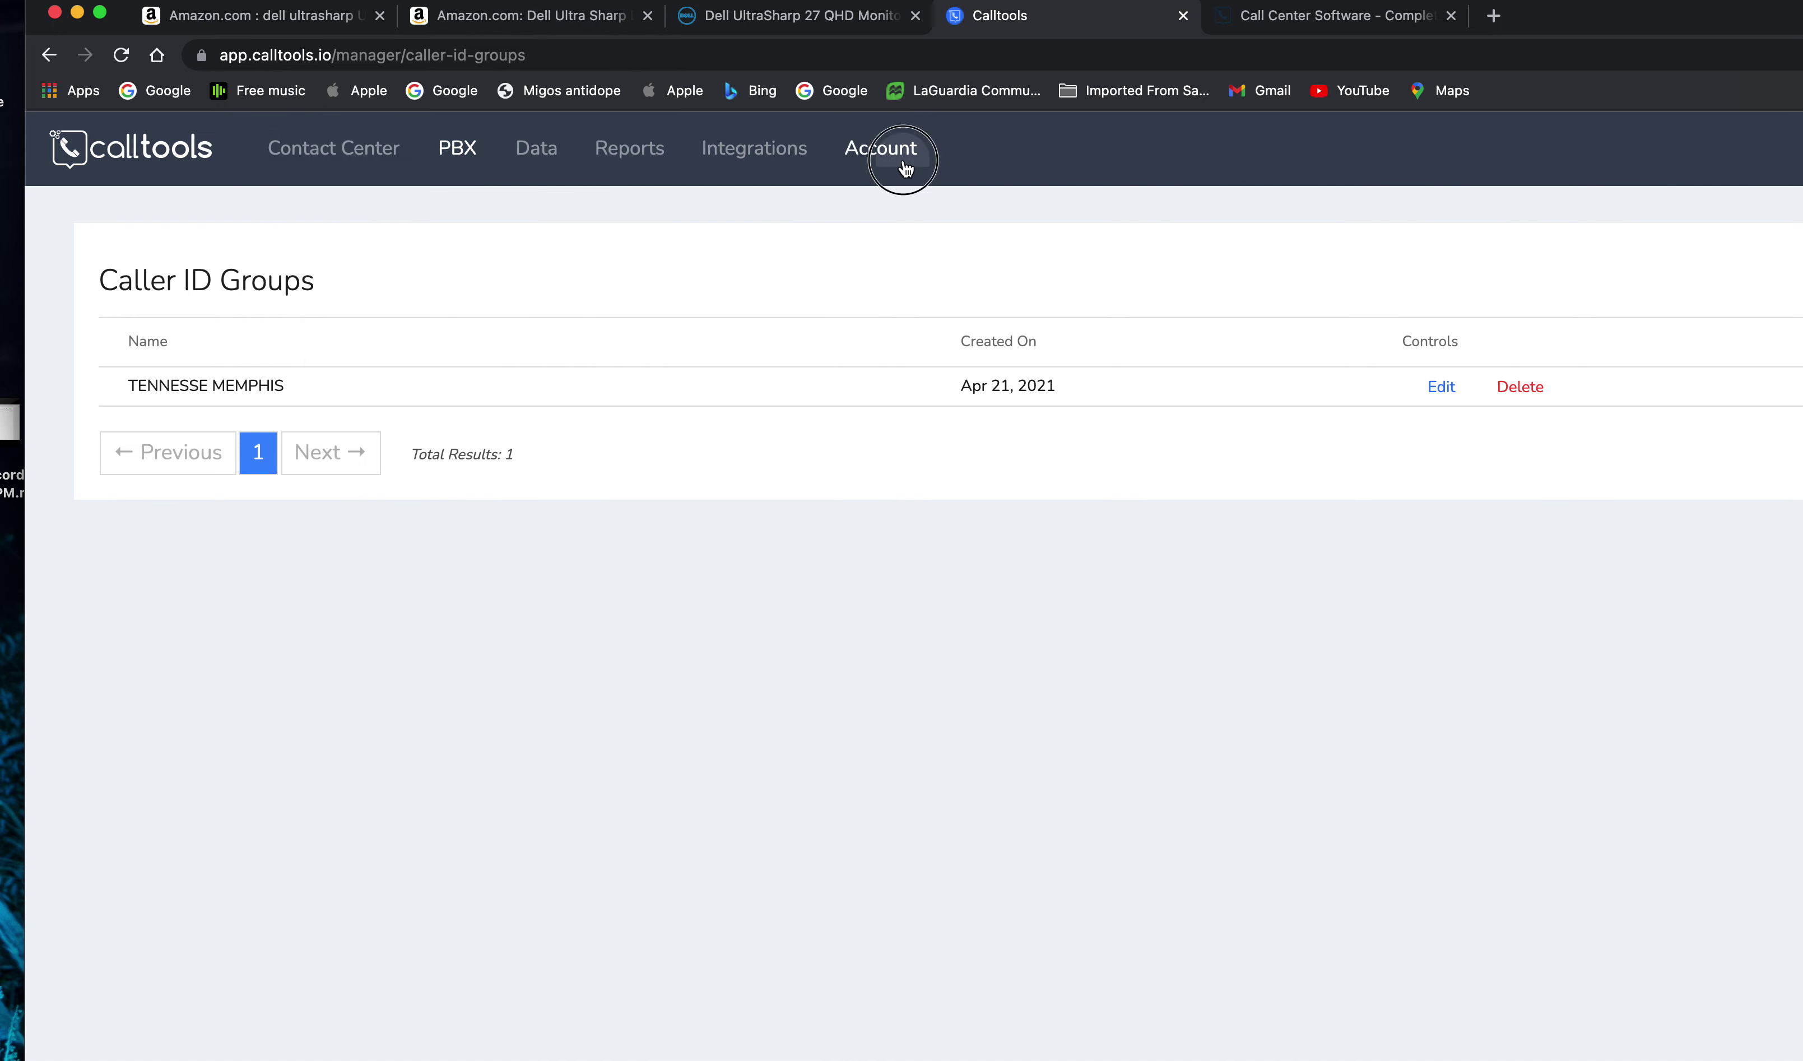
left_click(899, 166)
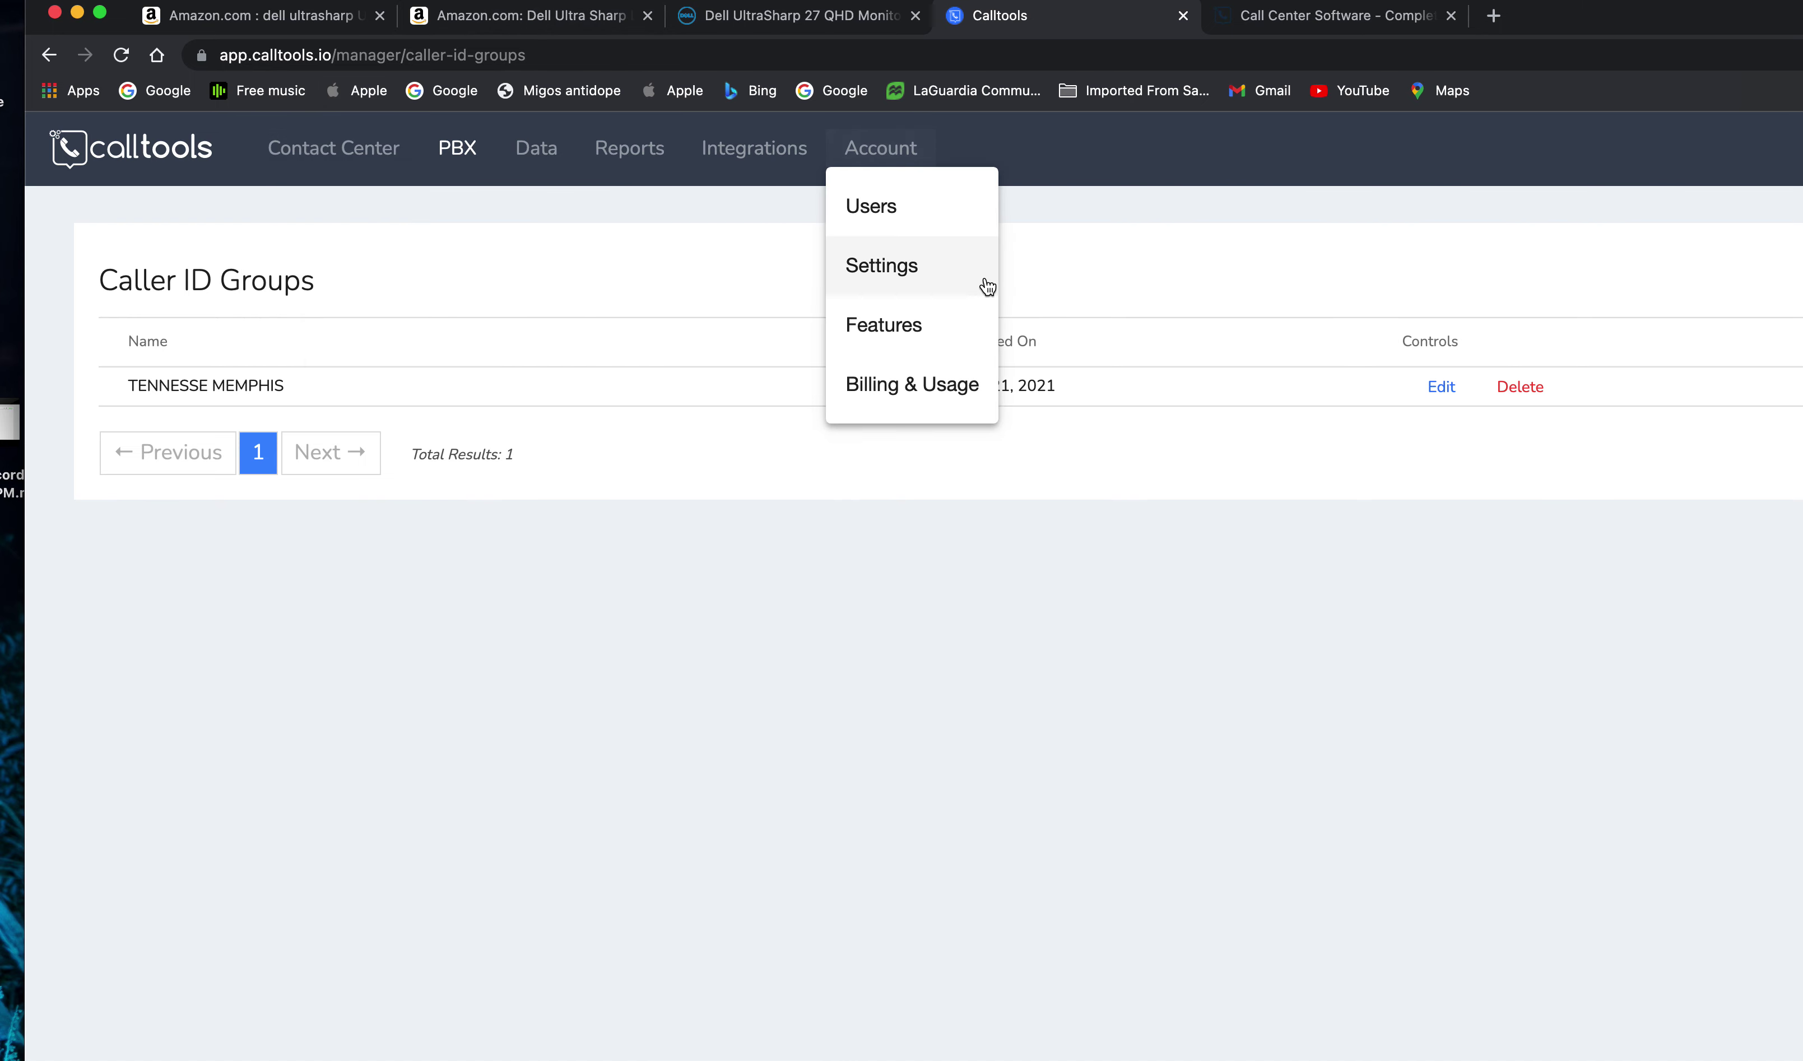
left_click(877, 373)
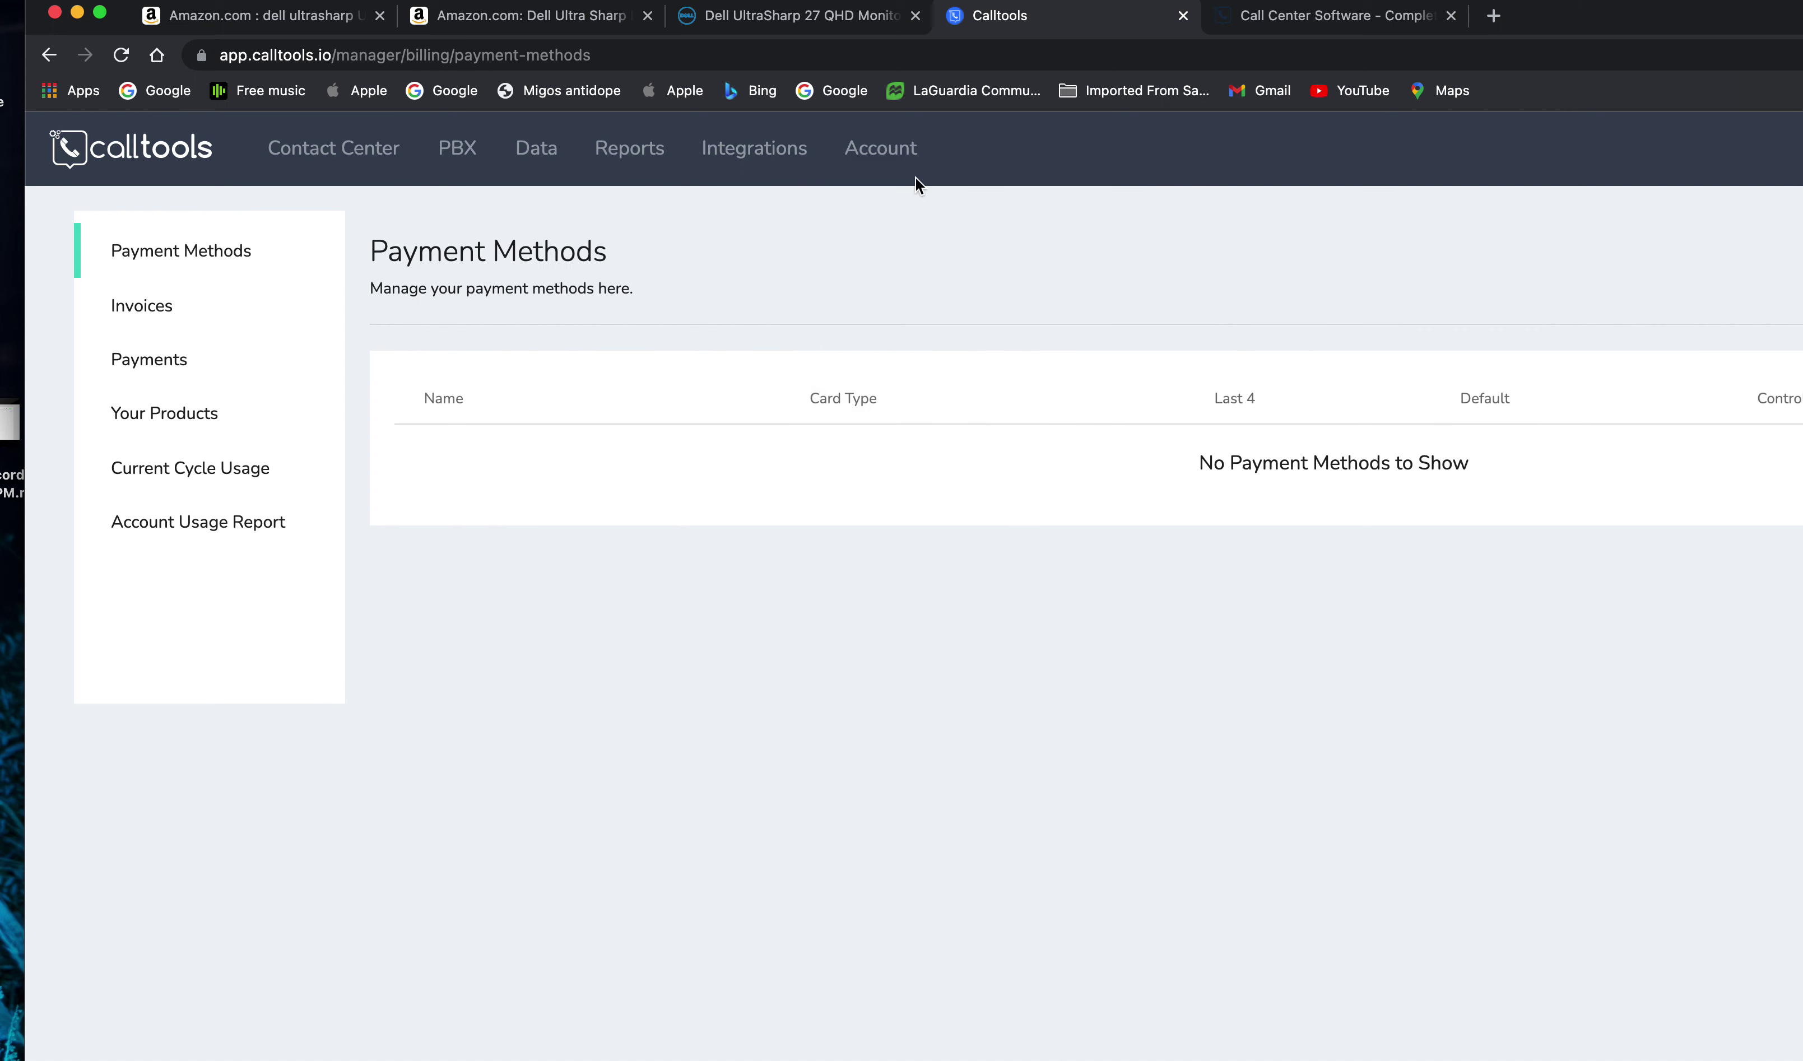
left_click(260, 523)
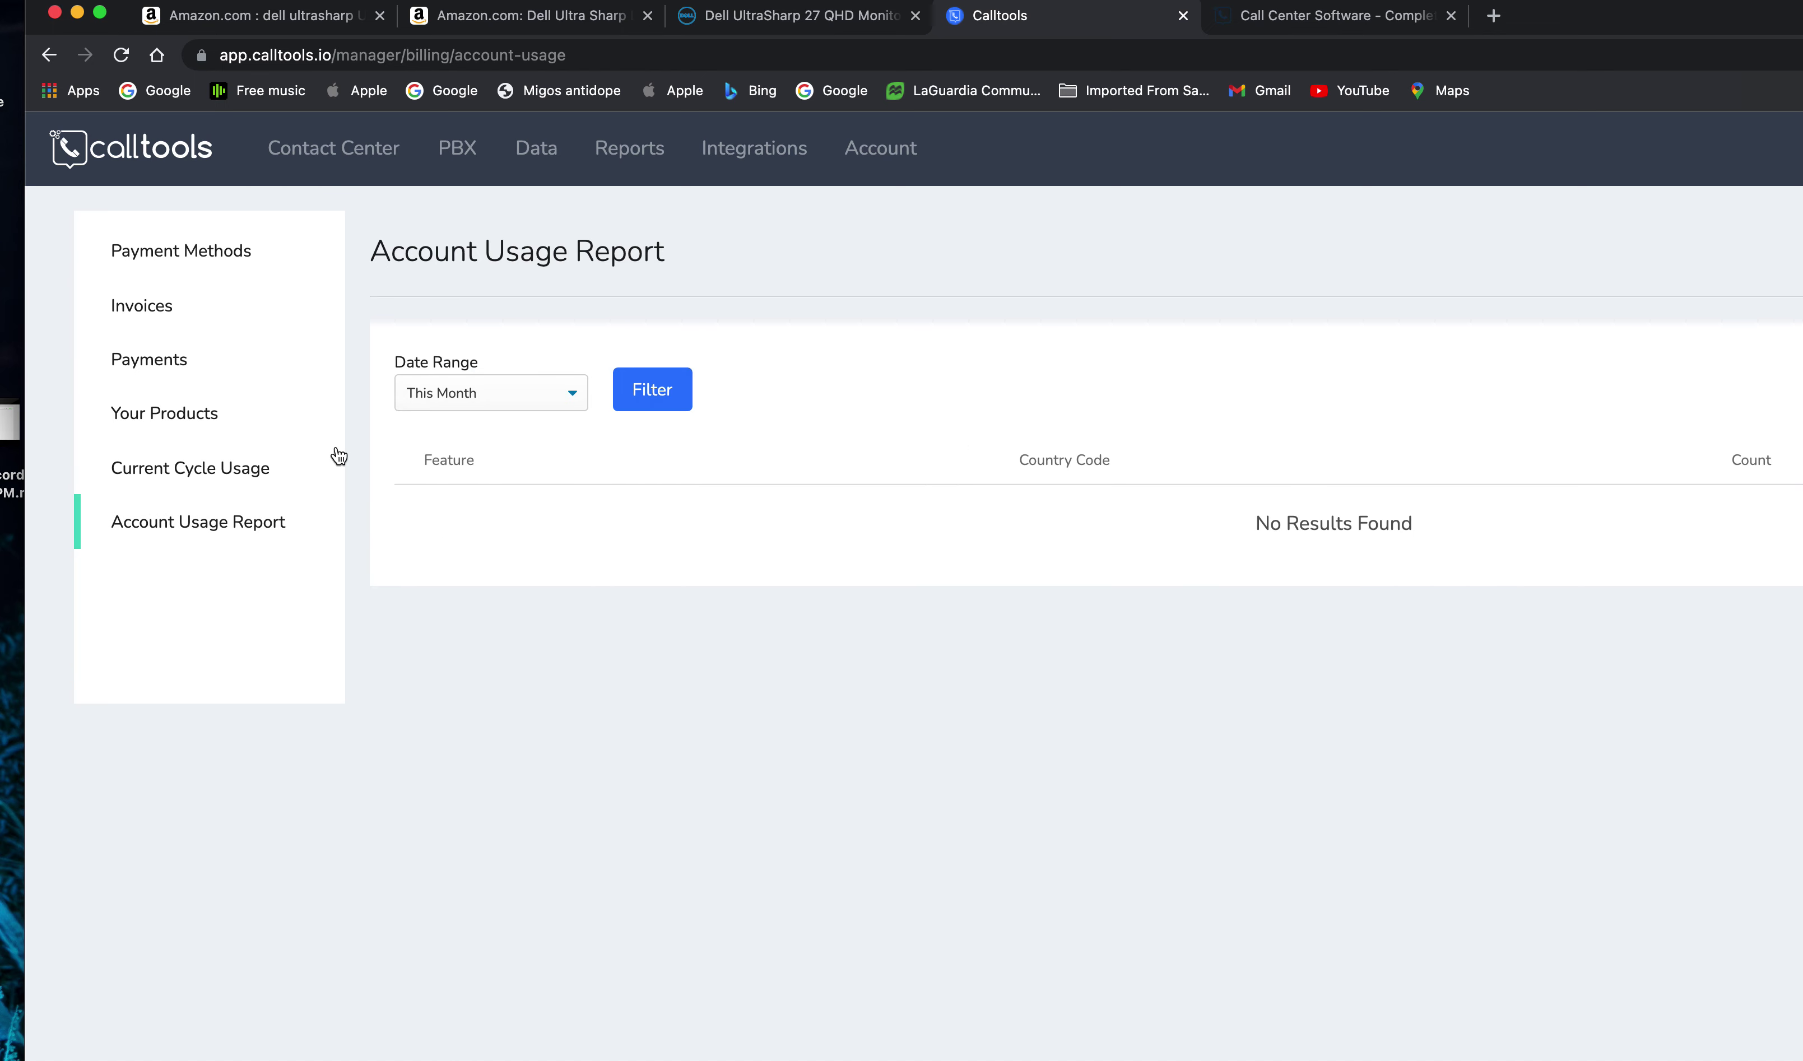
left_click(209, 423)
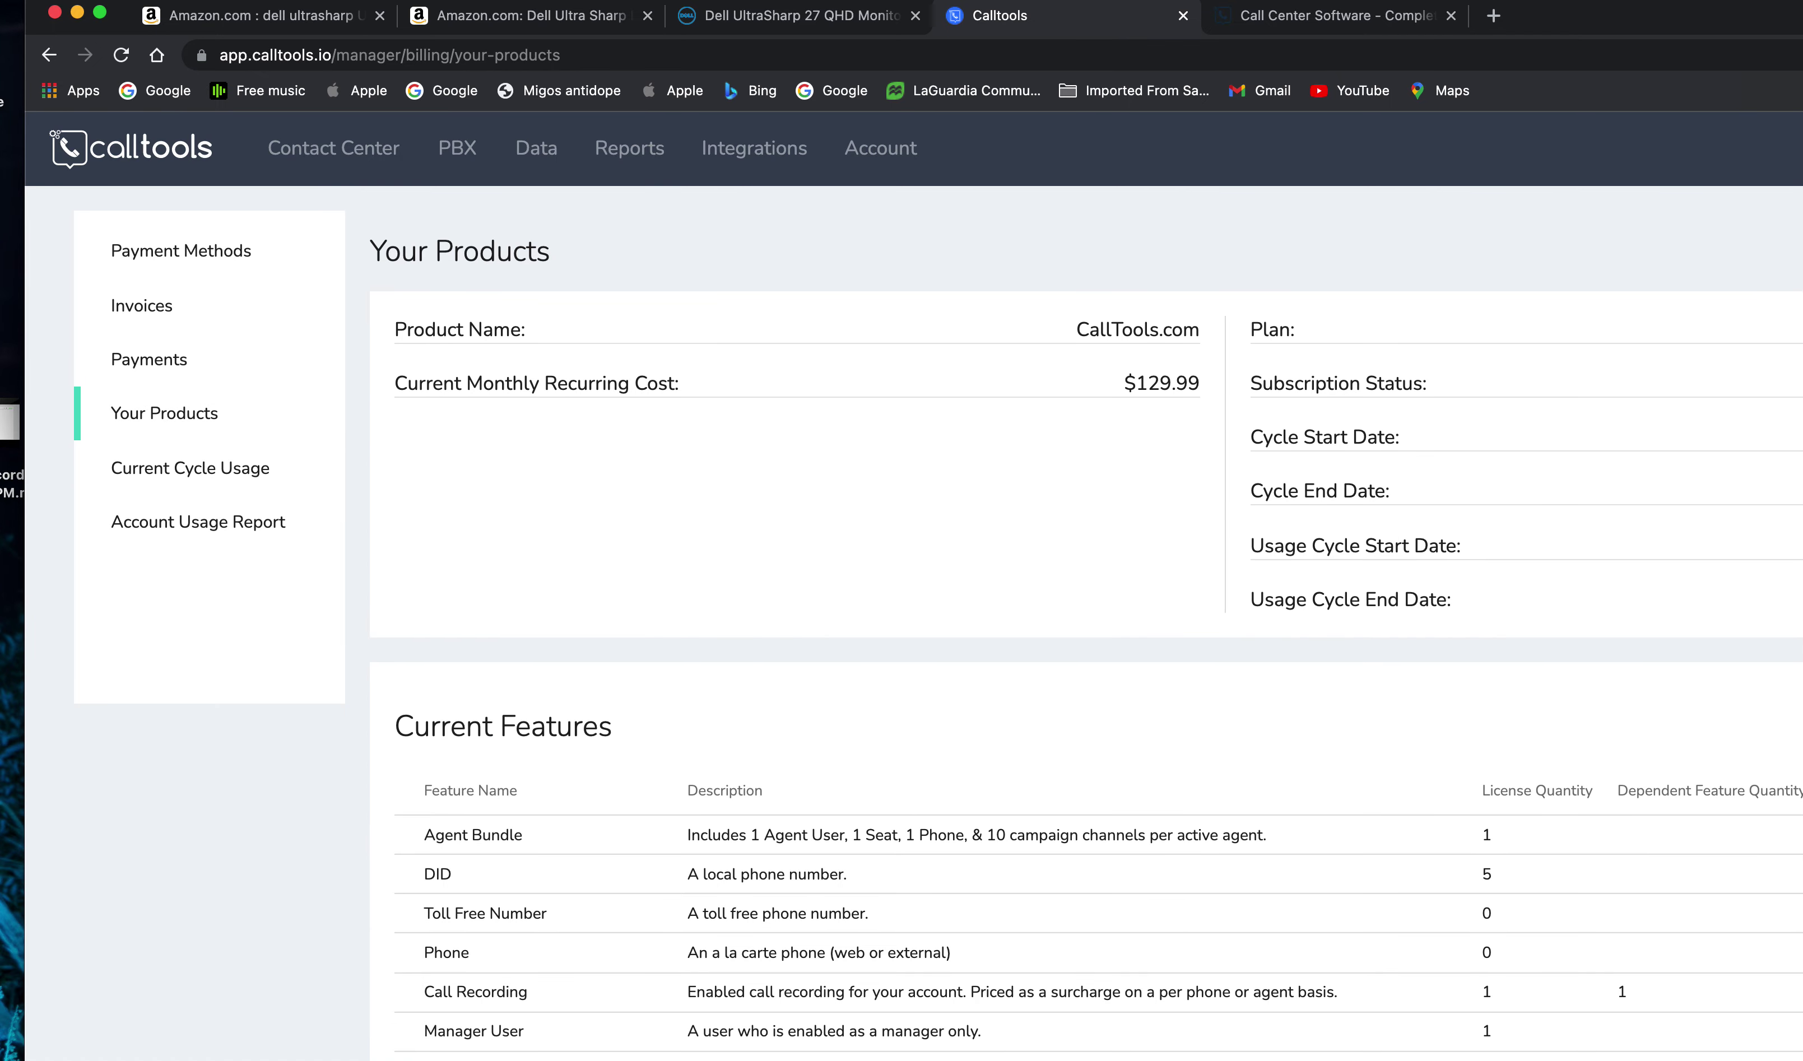
- Check that the Agent Bundle license quantity on Your Products is 1
mouse_move(1800, 4)
left_mouse_down()
mouse_move(1793, 49)
mouse_move(1763, 73)
mouse_move(1801, 0)
left_mouse_up()
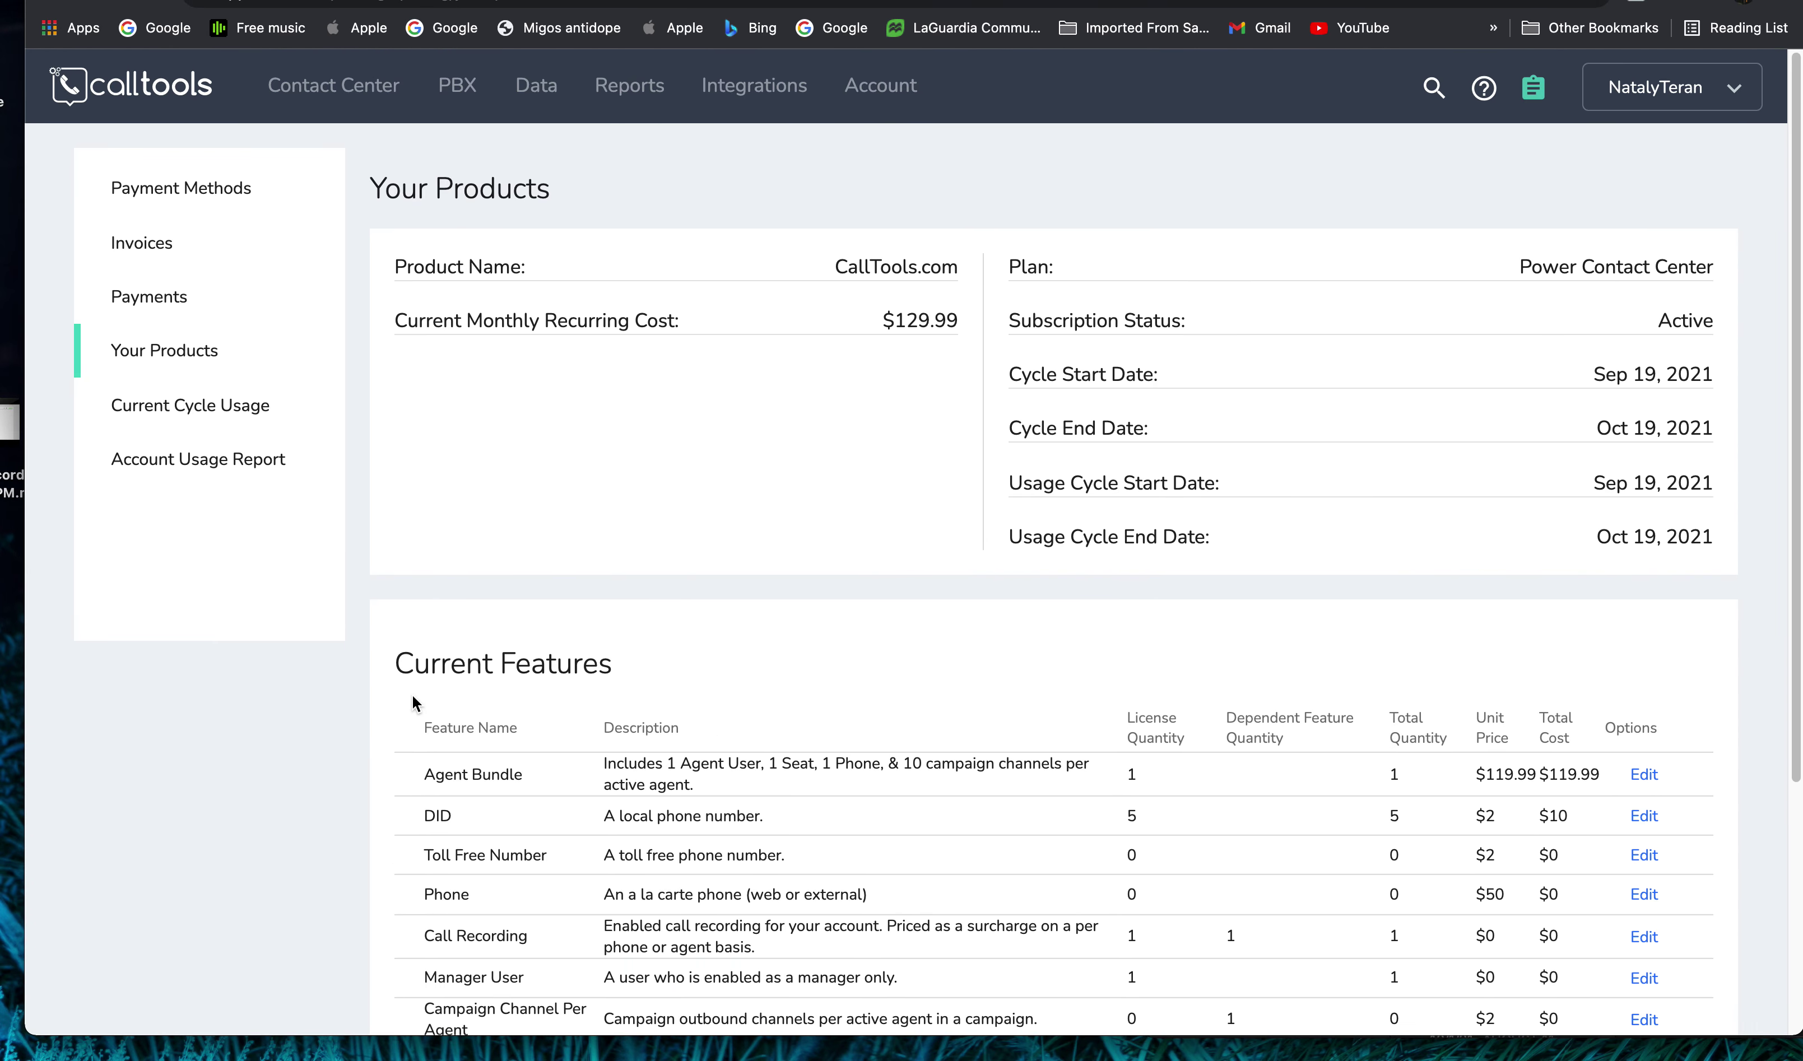
left_click_drag(402, 776, 1148, 776)
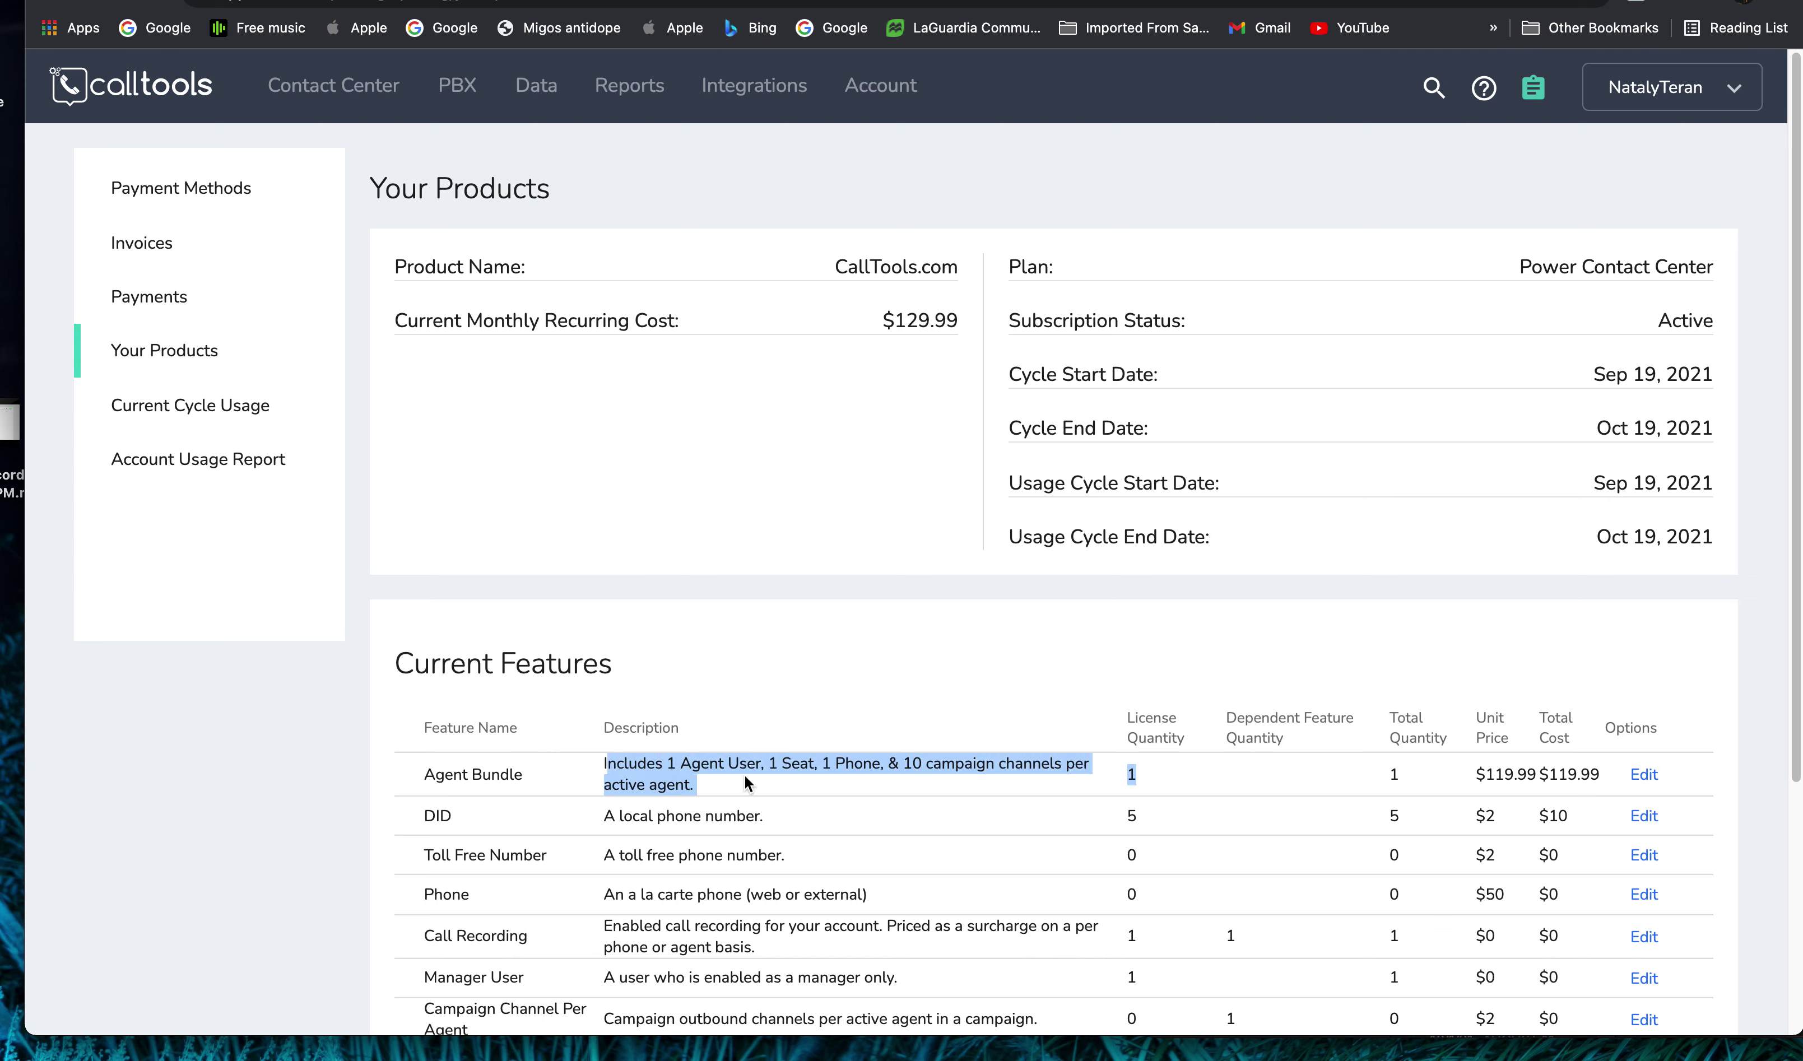
left_click_drag(593, 772, 1263, 792)
left_click(1129, 775)
left_click(1129, 775)
left_click_drag(1129, 775, 1178, 783)
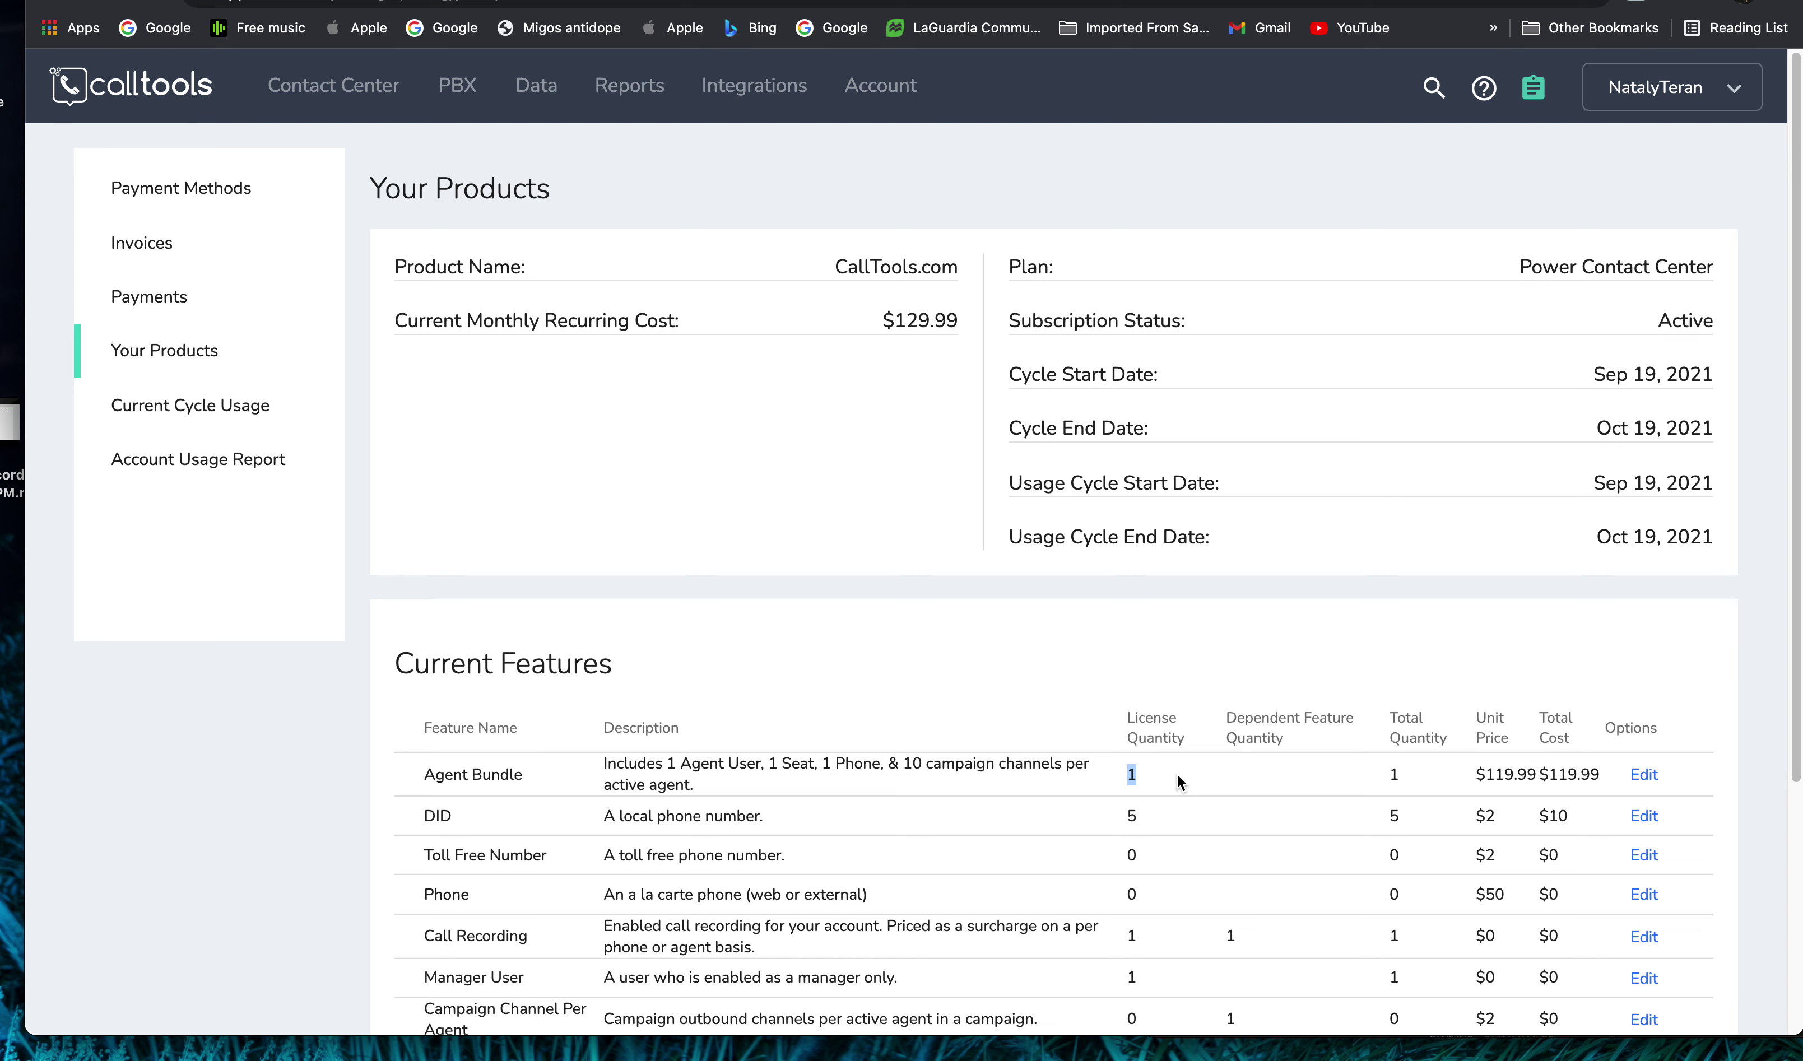
left_click(1129, 789)
double_click(1185, 781)
left_click(888, 90)
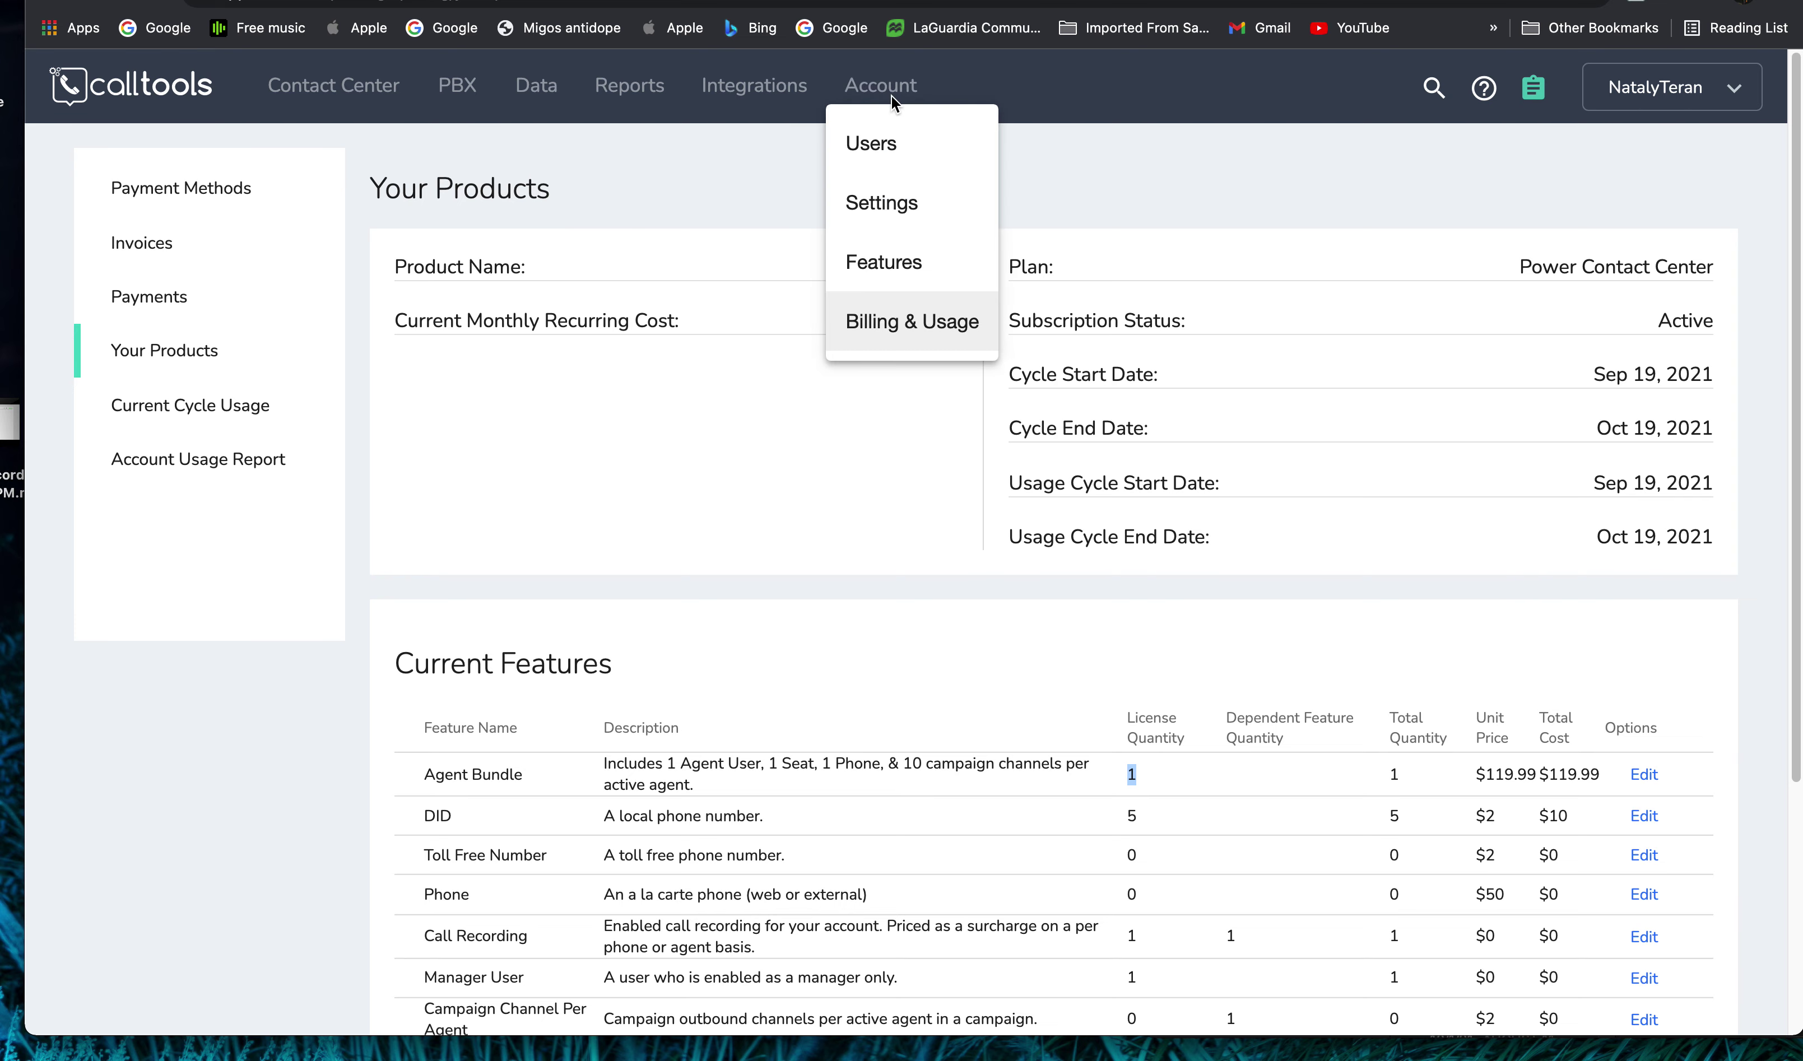
- From the two-user Users list, choose Create User > Add a Single User for a blank form
left_click(902, 149)
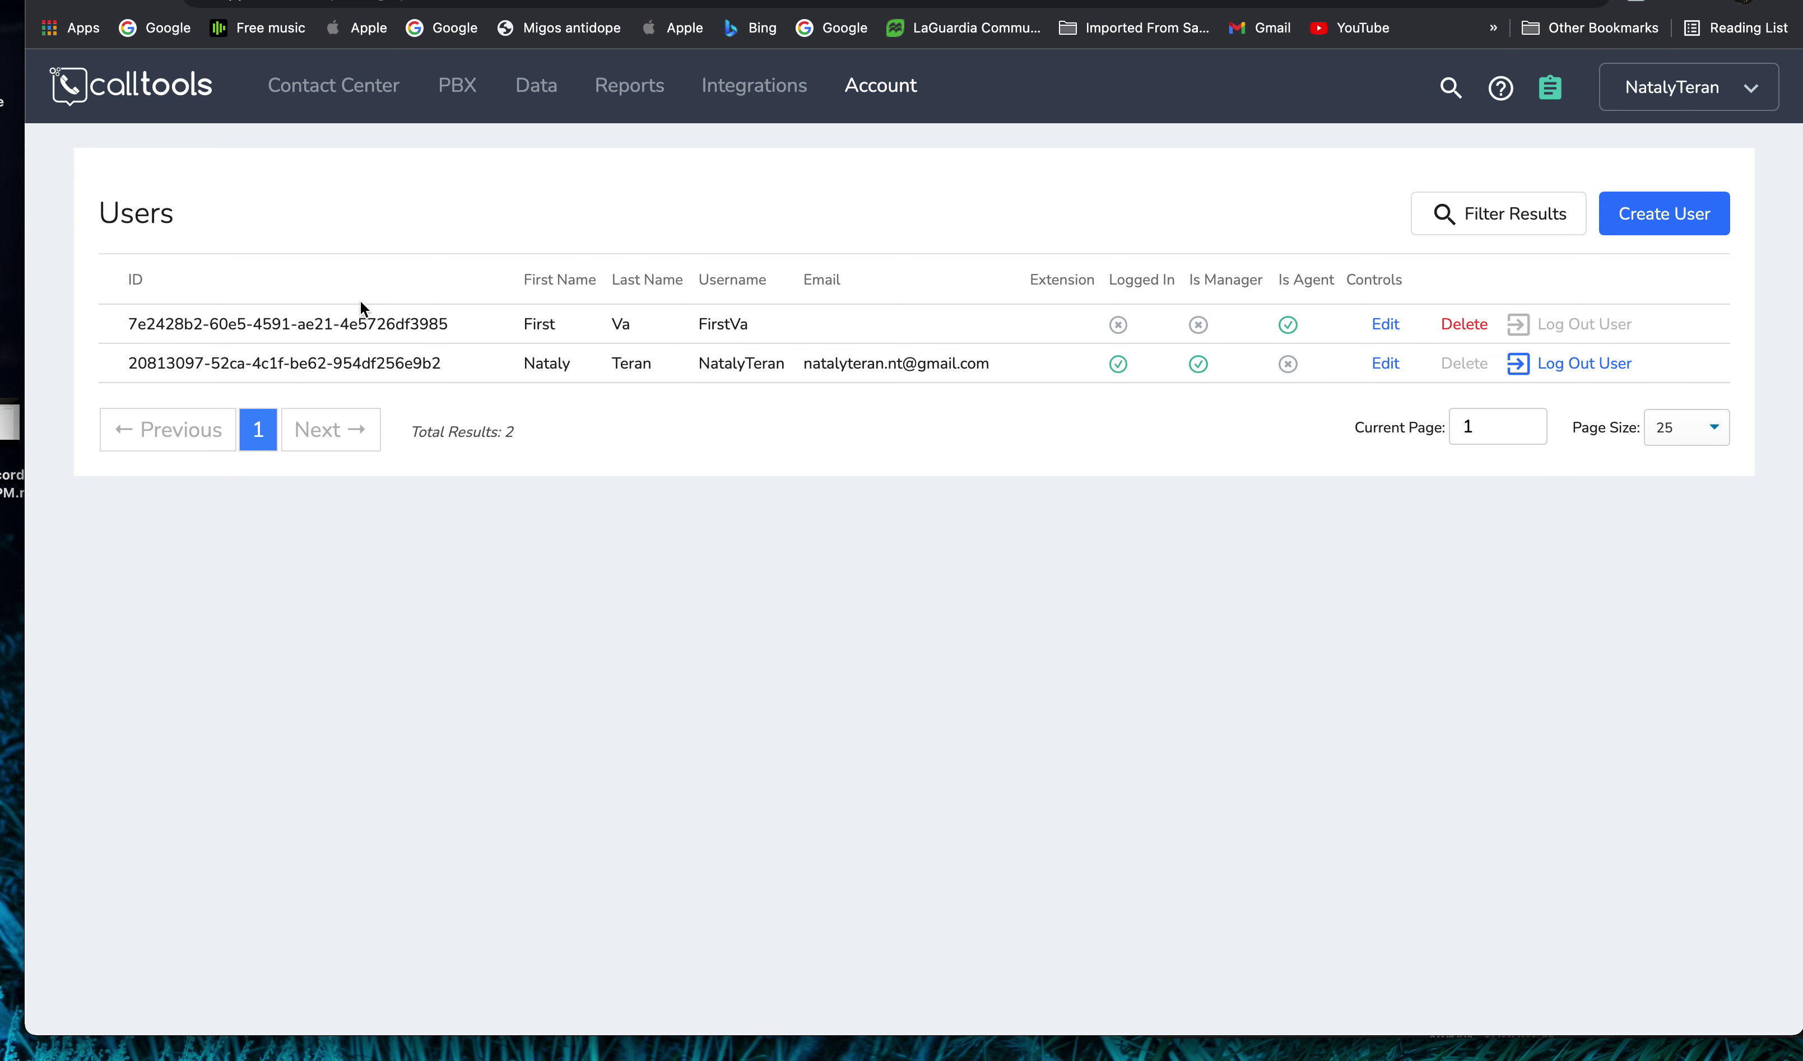
left_click_drag(93, 288, 591, 354)
left_click(502, 334)
left_click(1645, 223)
left_click(710, 472)
scroll(1057, 305, "down", 1)
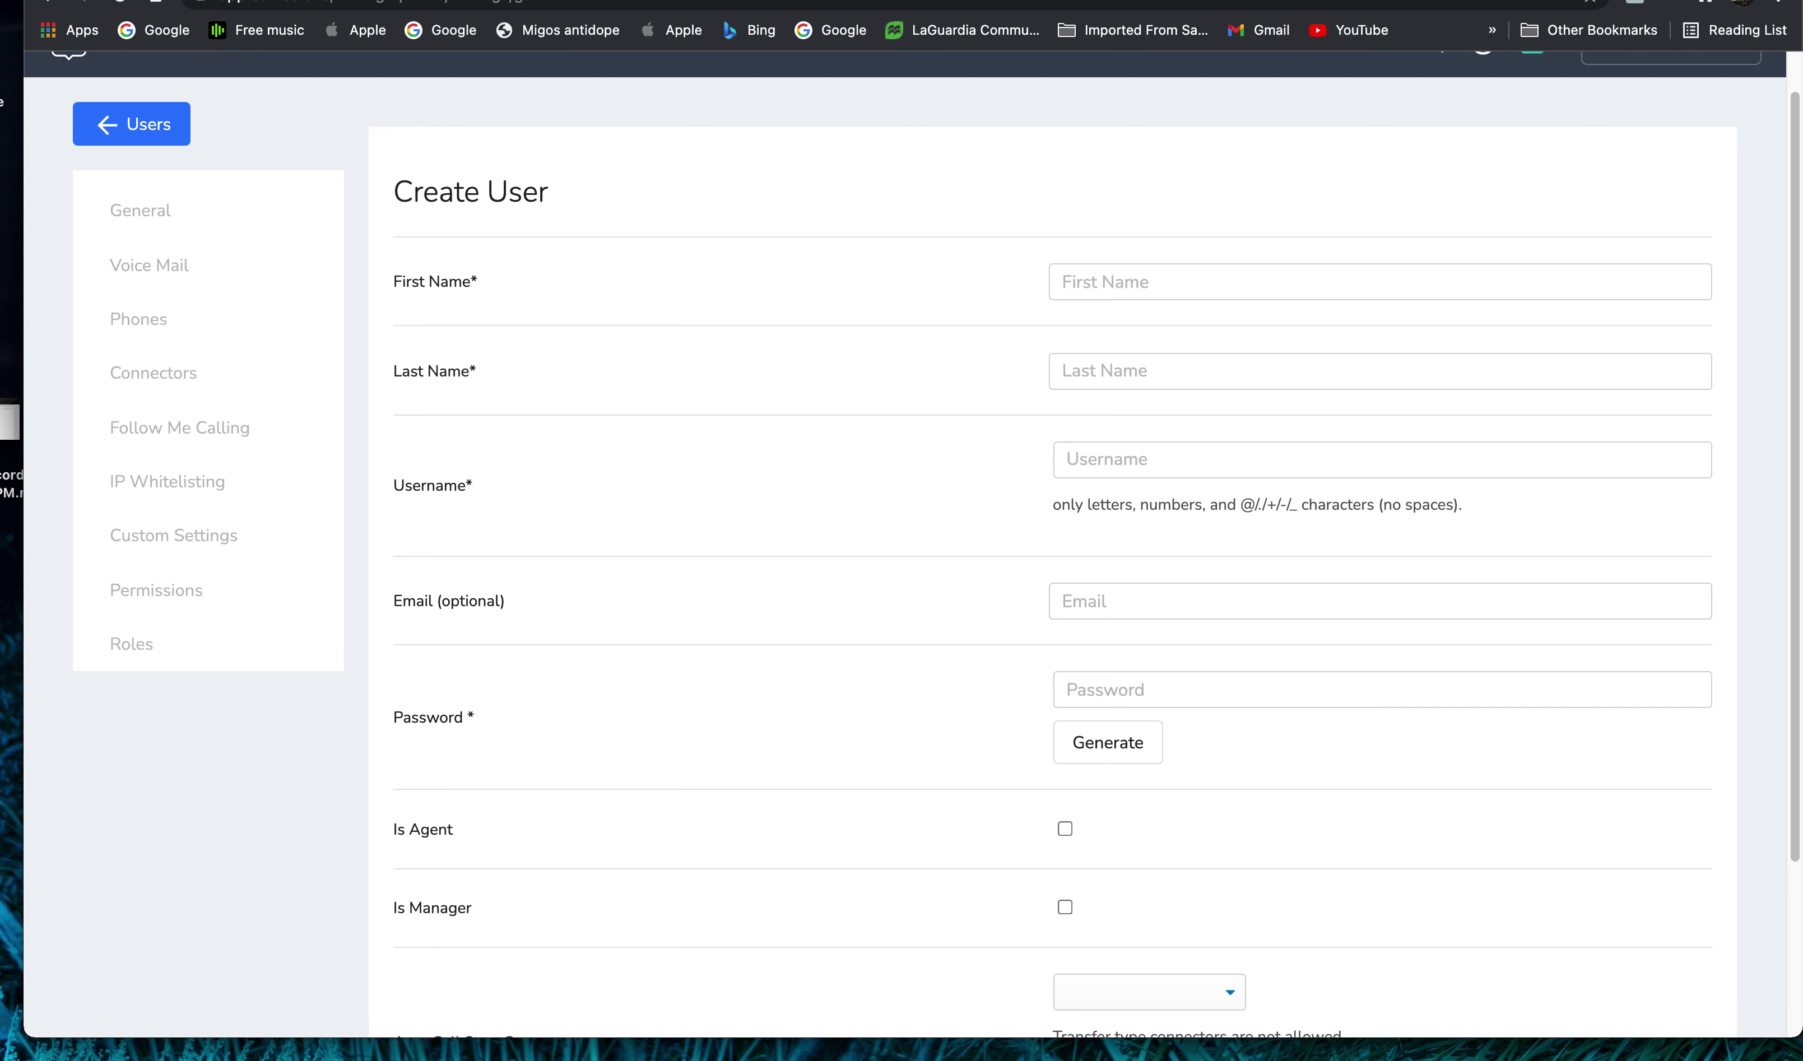
mouse_move(349, 76)
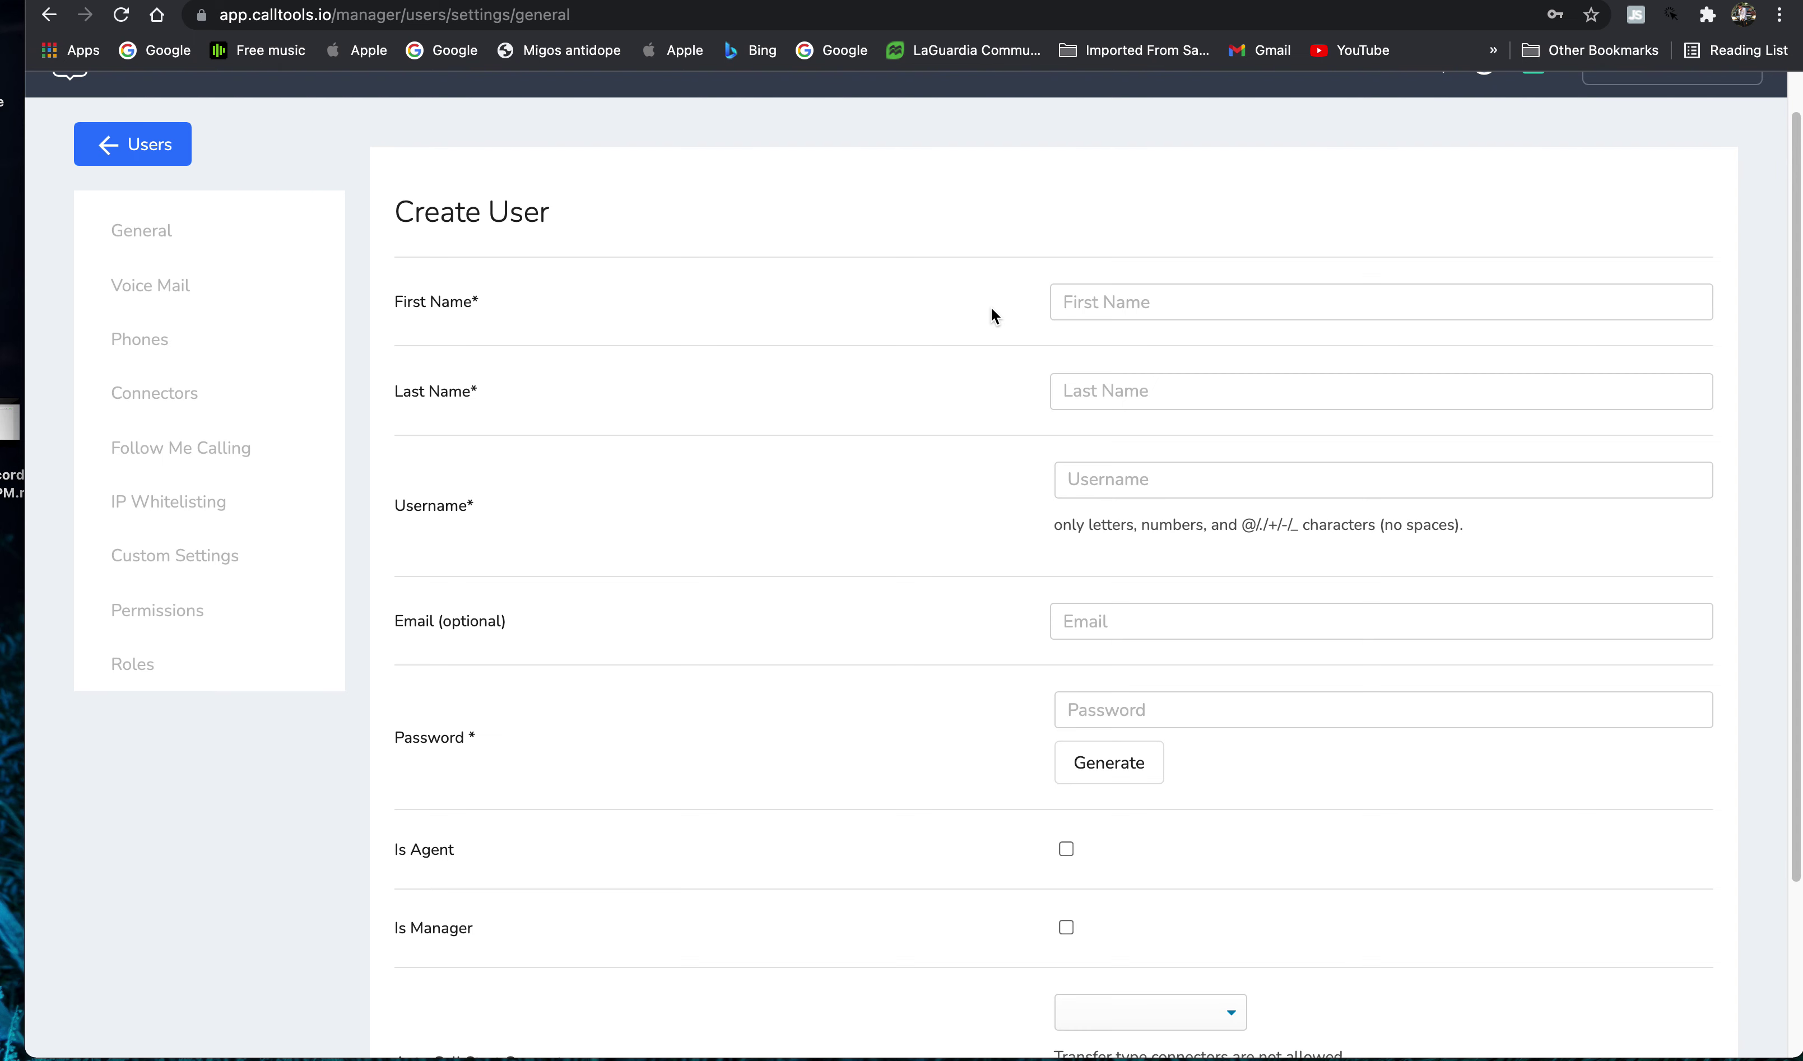
- Enter the new user's first and last name on the Create User form
left_click(1202, 304)
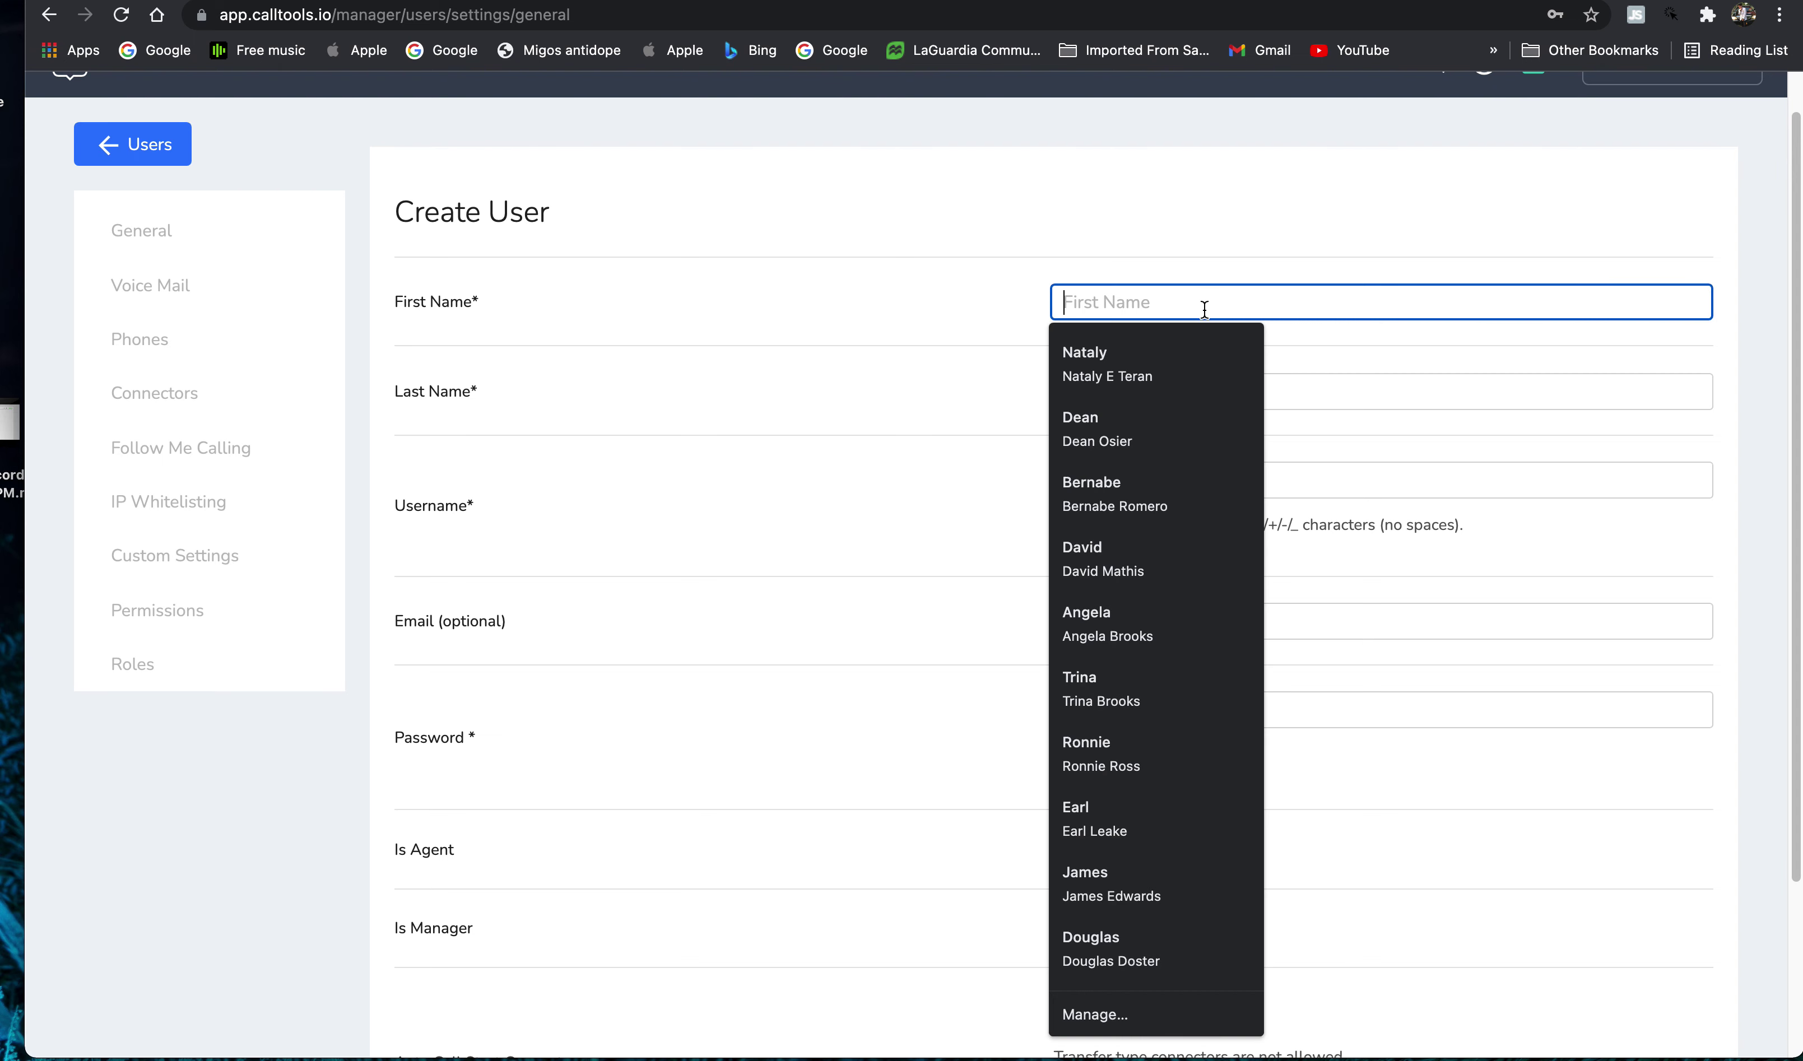
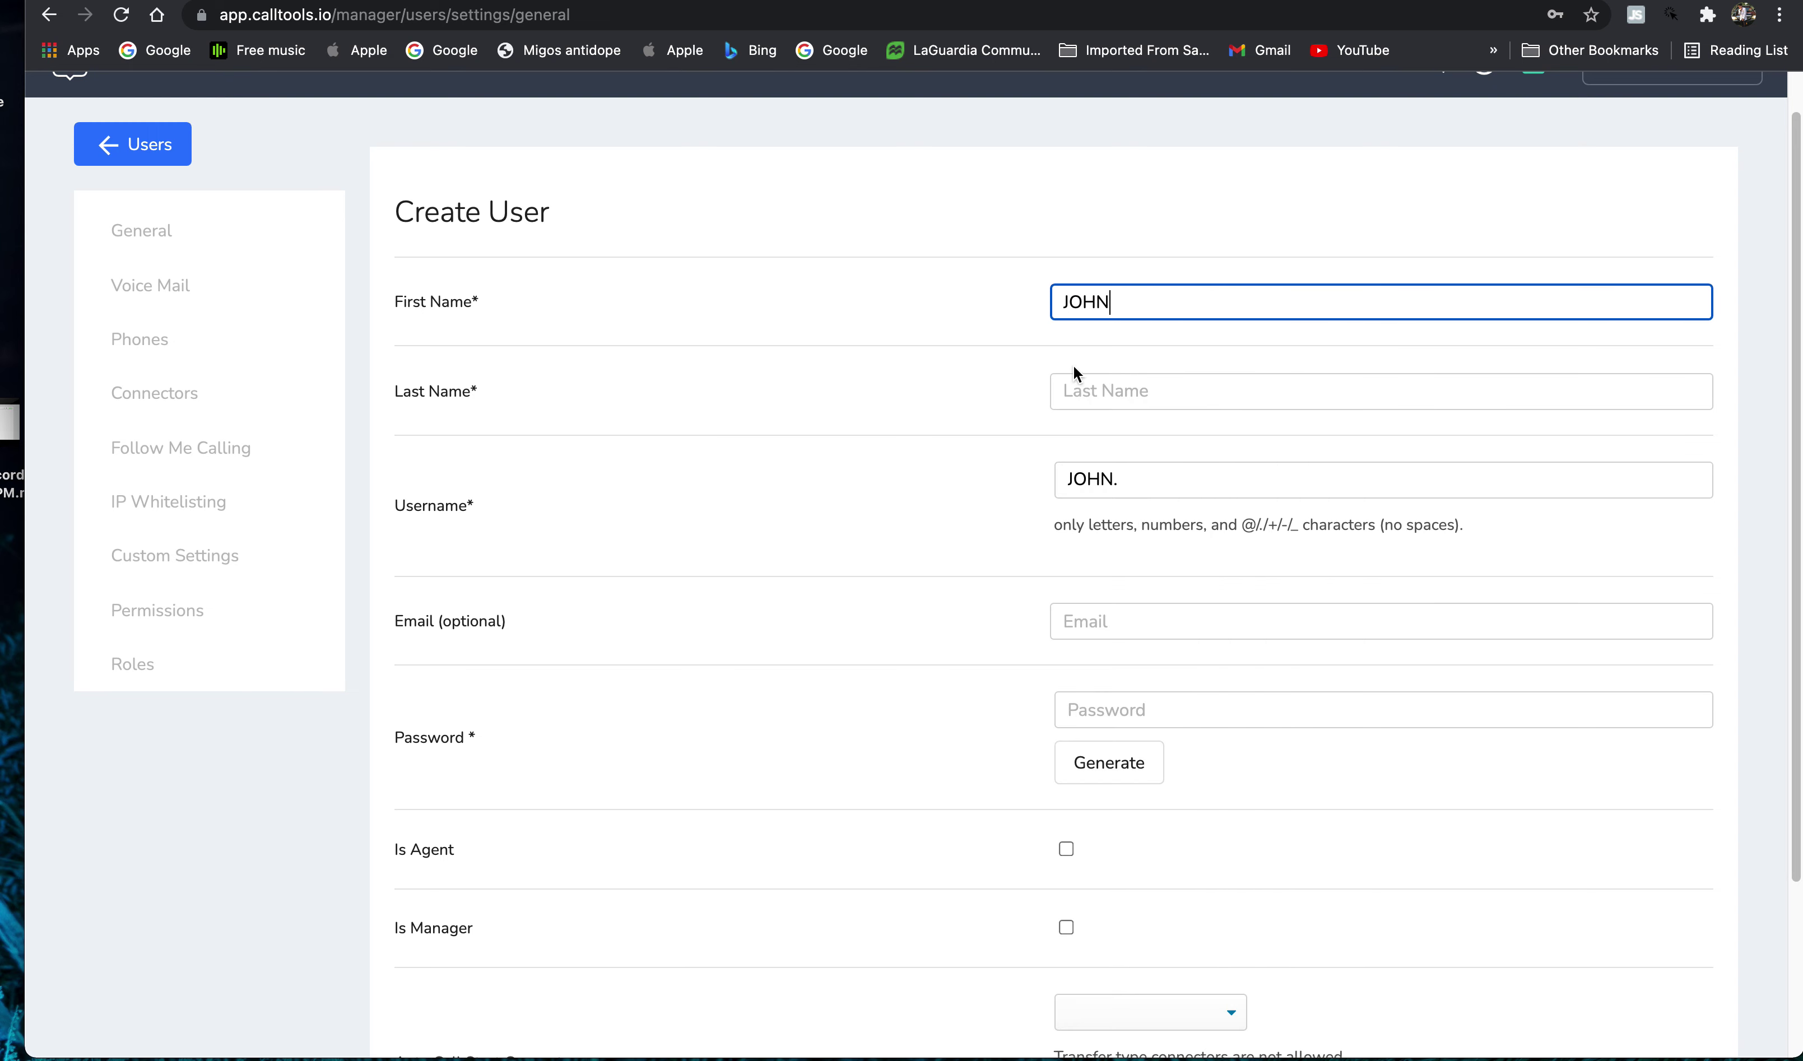
left_click(1099, 384)
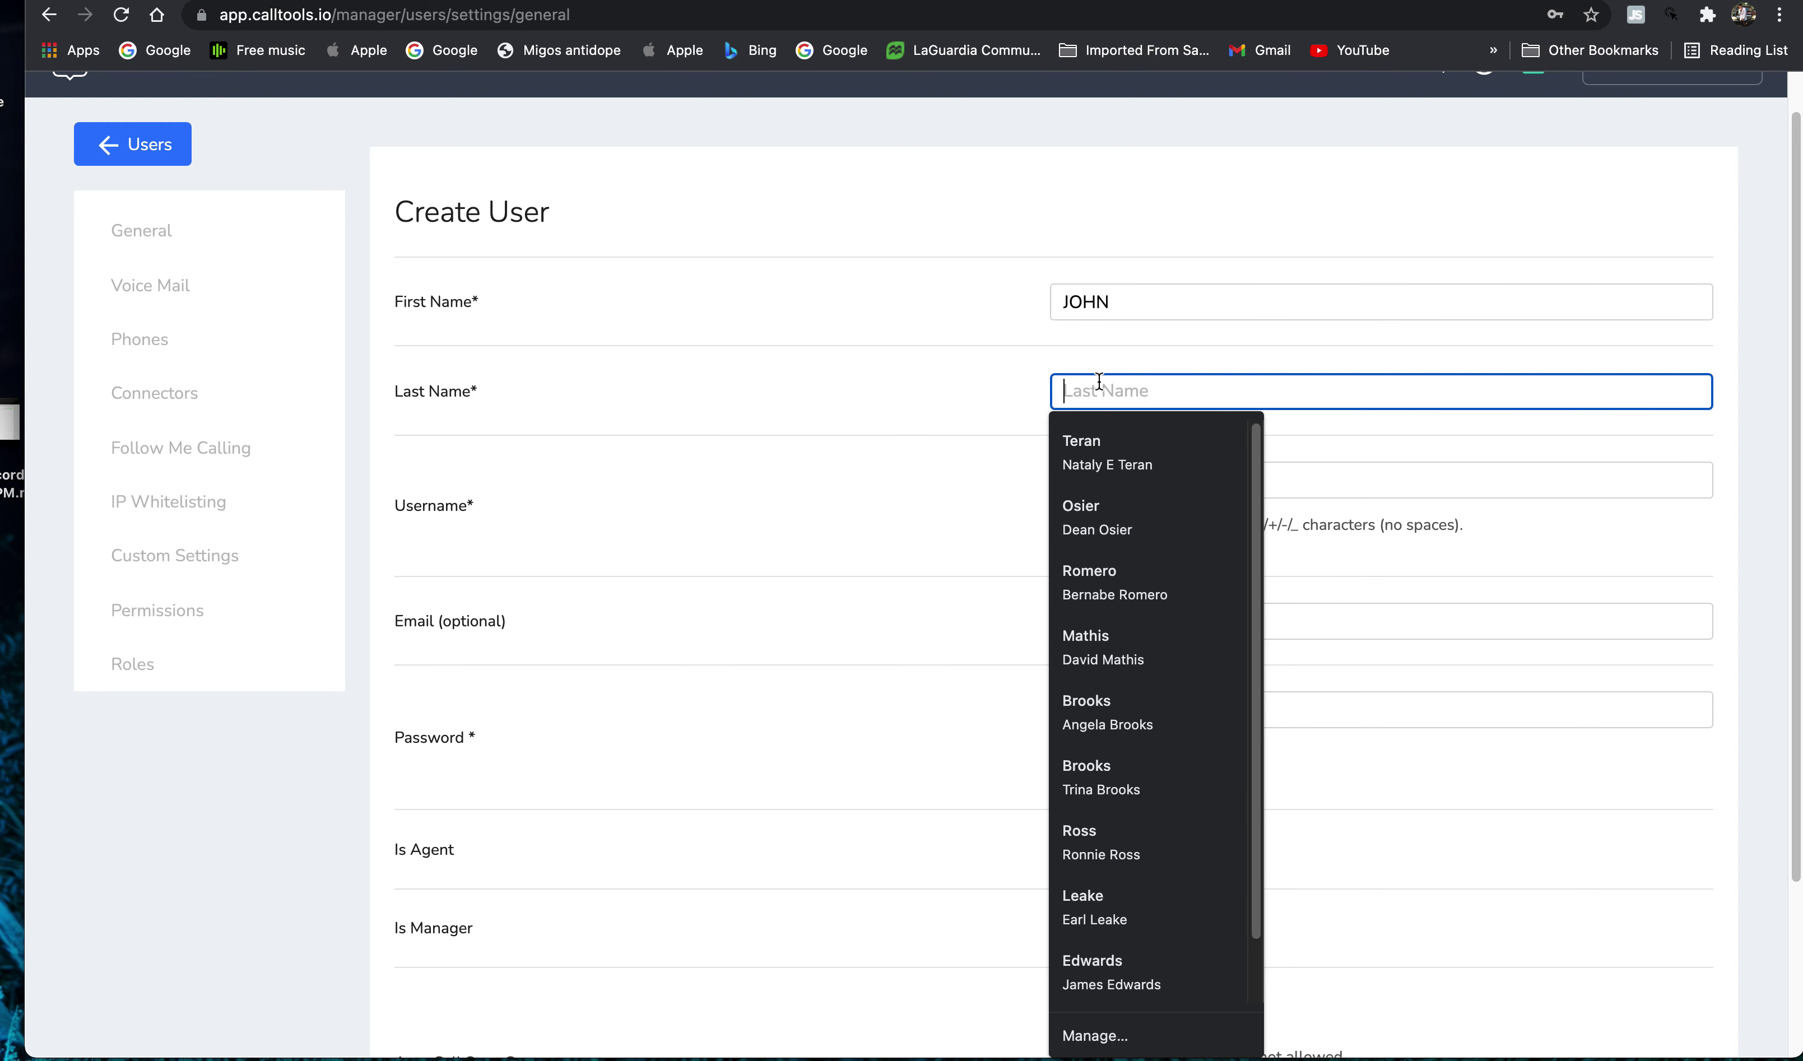
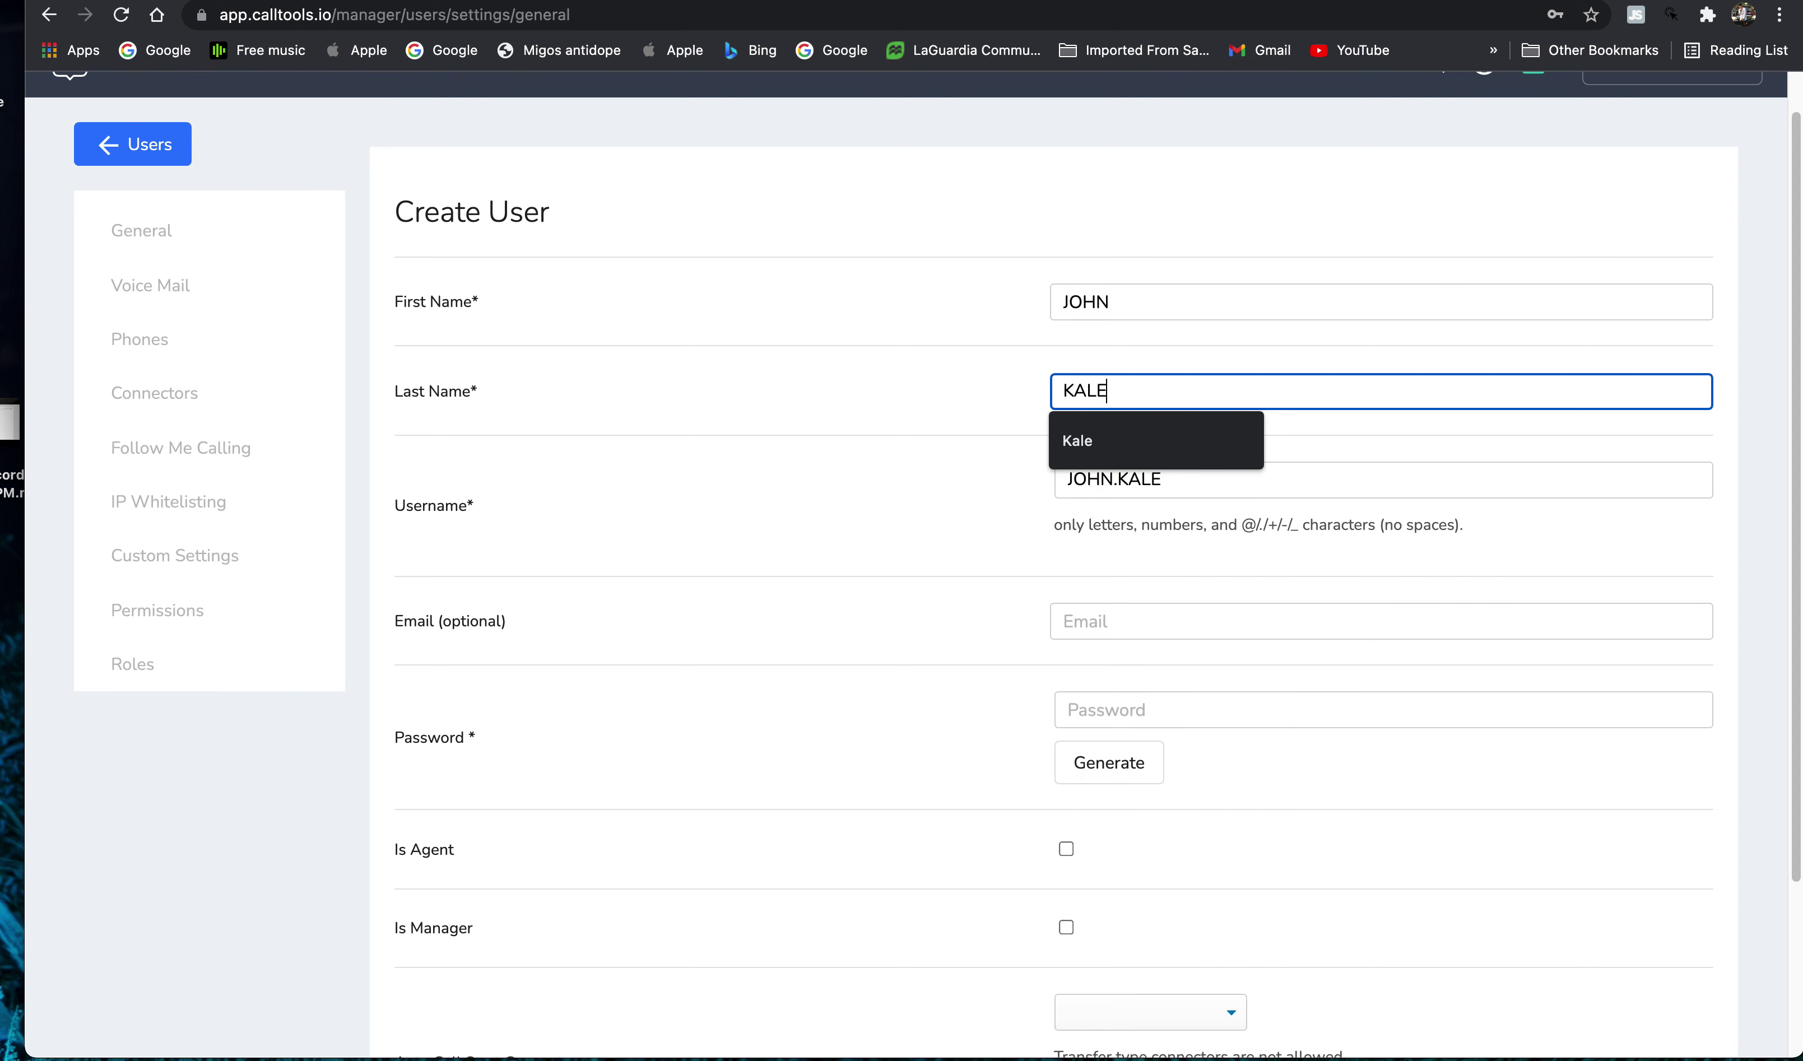
left_click(890, 326)
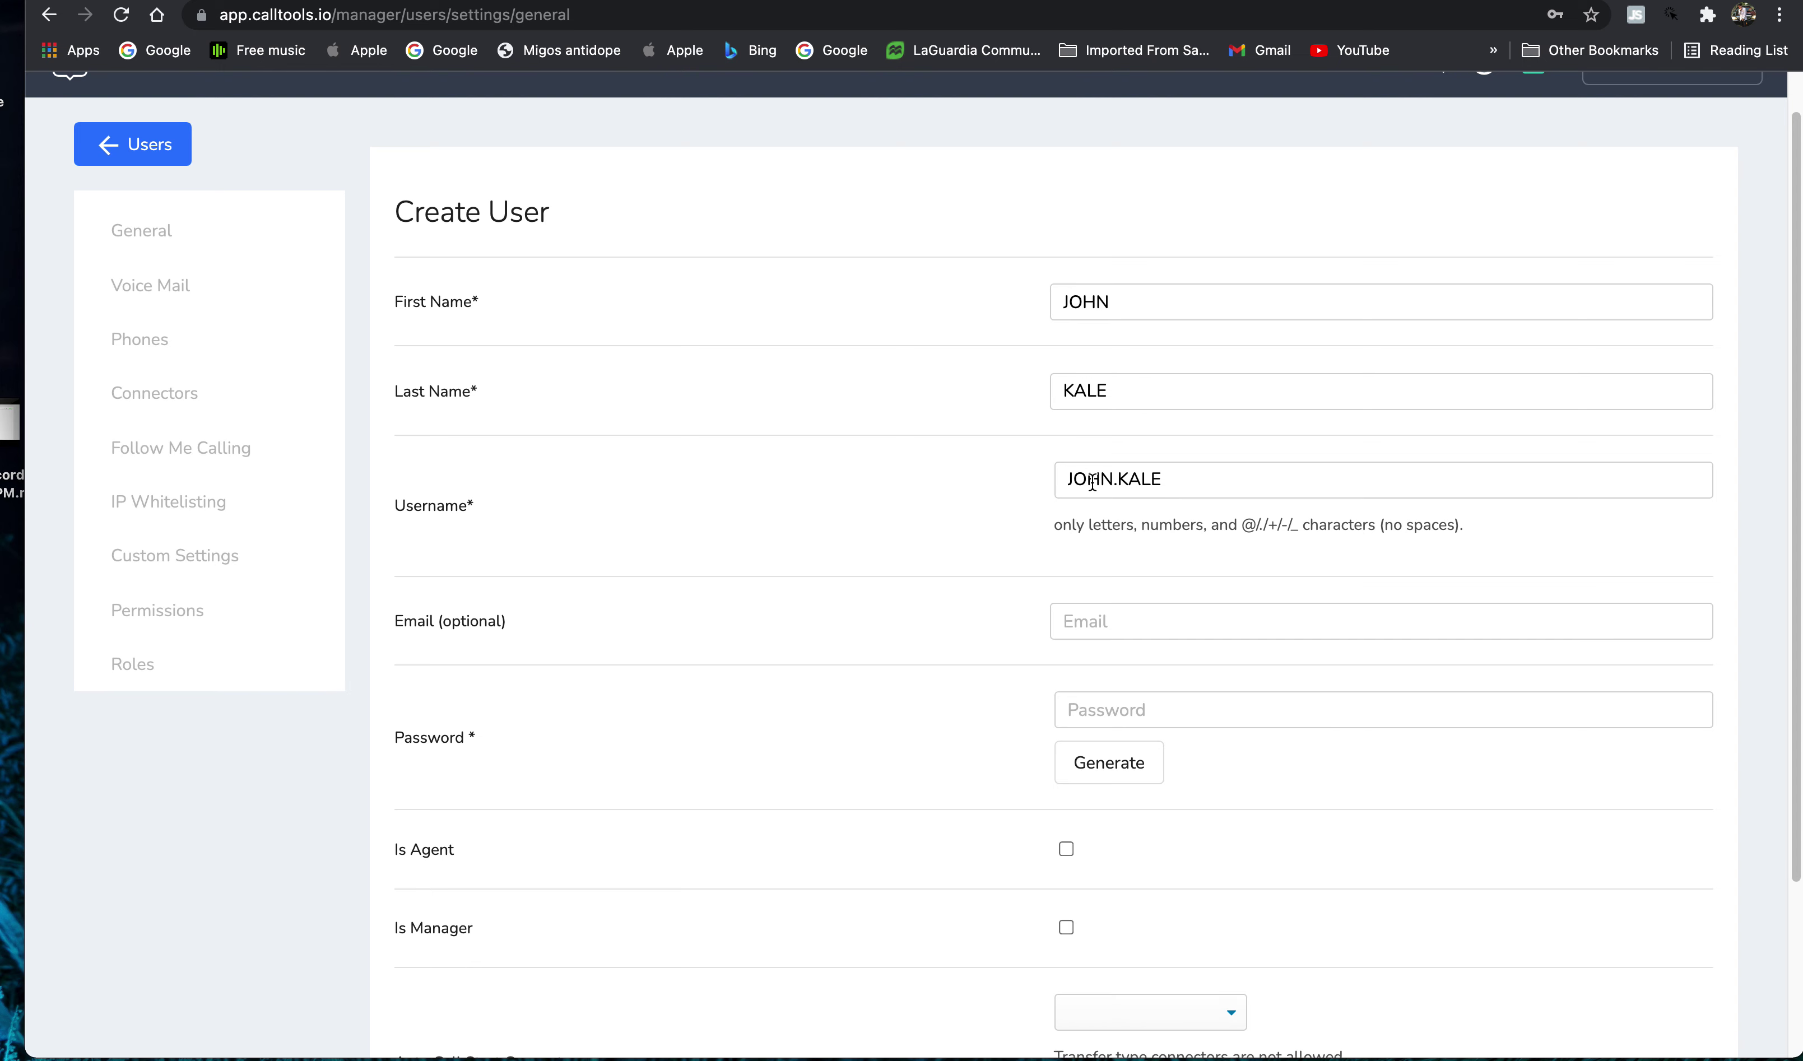
left_click_drag(357, 495, 520, 504)
left_click(519, 504)
- Leave the email blank and replace the generated password with a custom password
scroll(1066, 703, "down", 2)
left_click(377, 569)
left_click_drag(376, 569, 625, 573)
left_click(1134, 555)
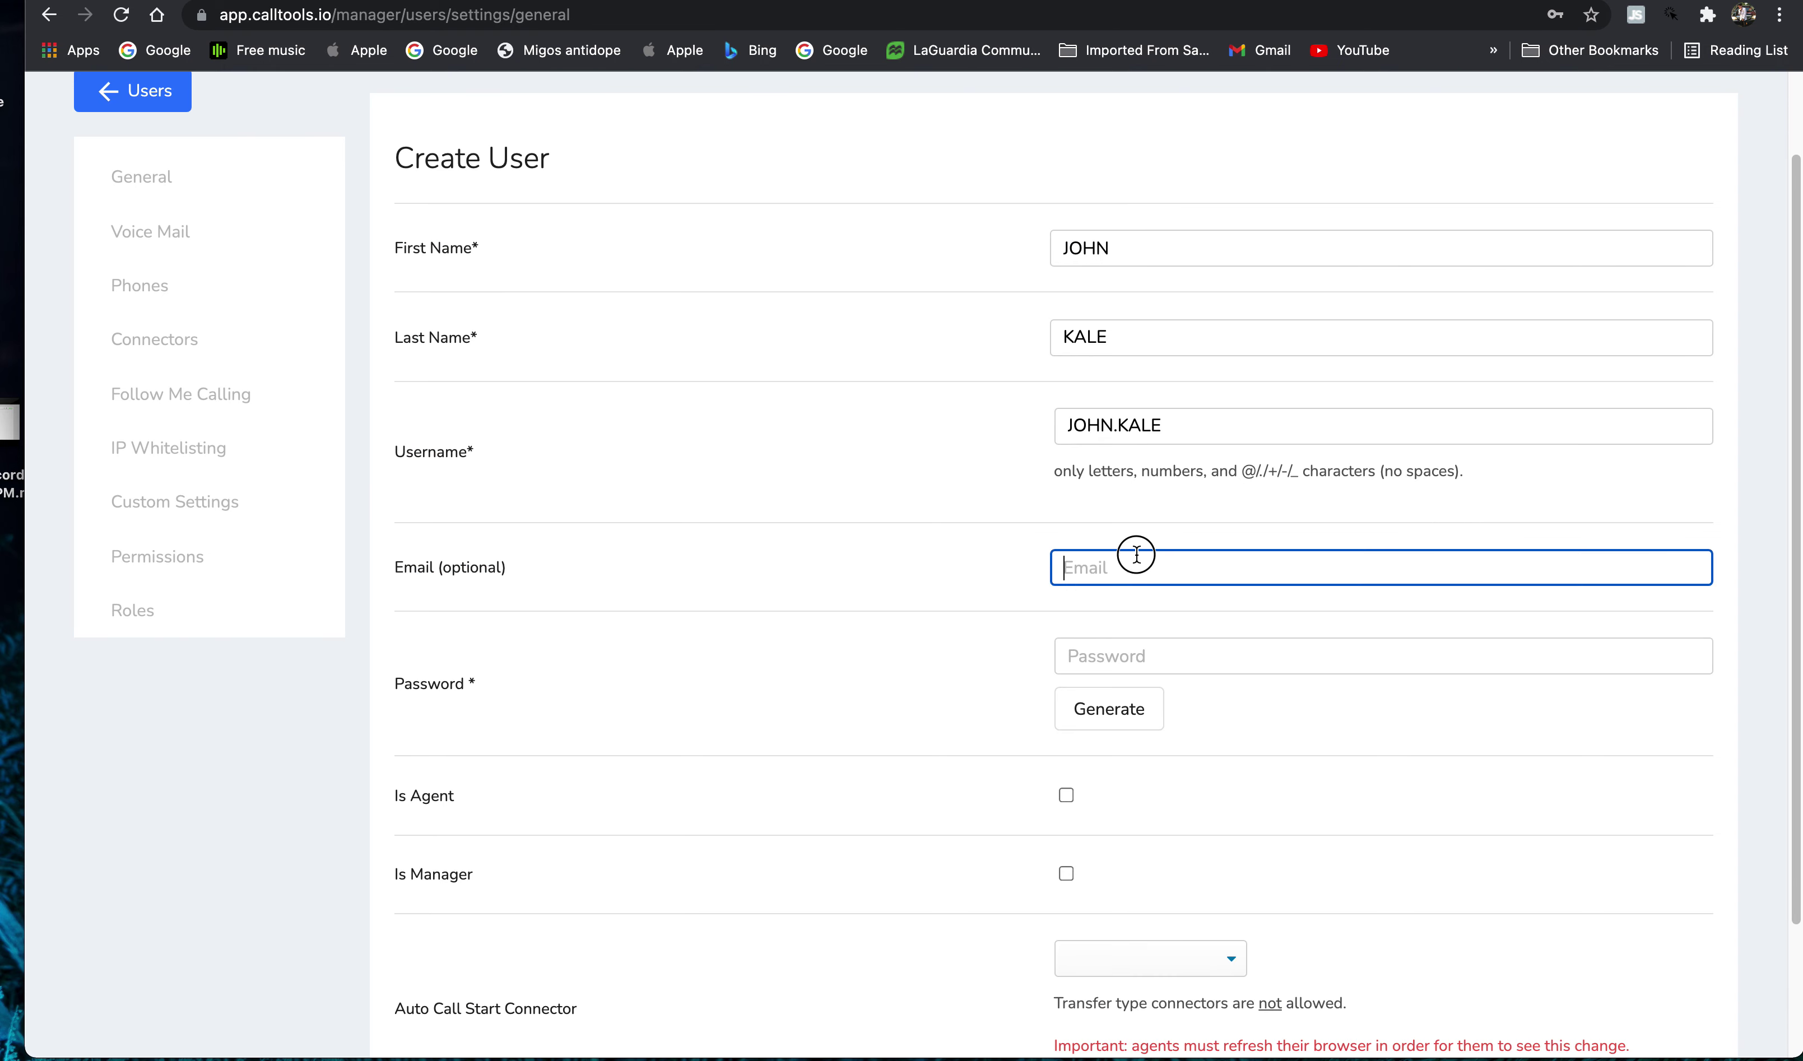
left_click(976, 501)
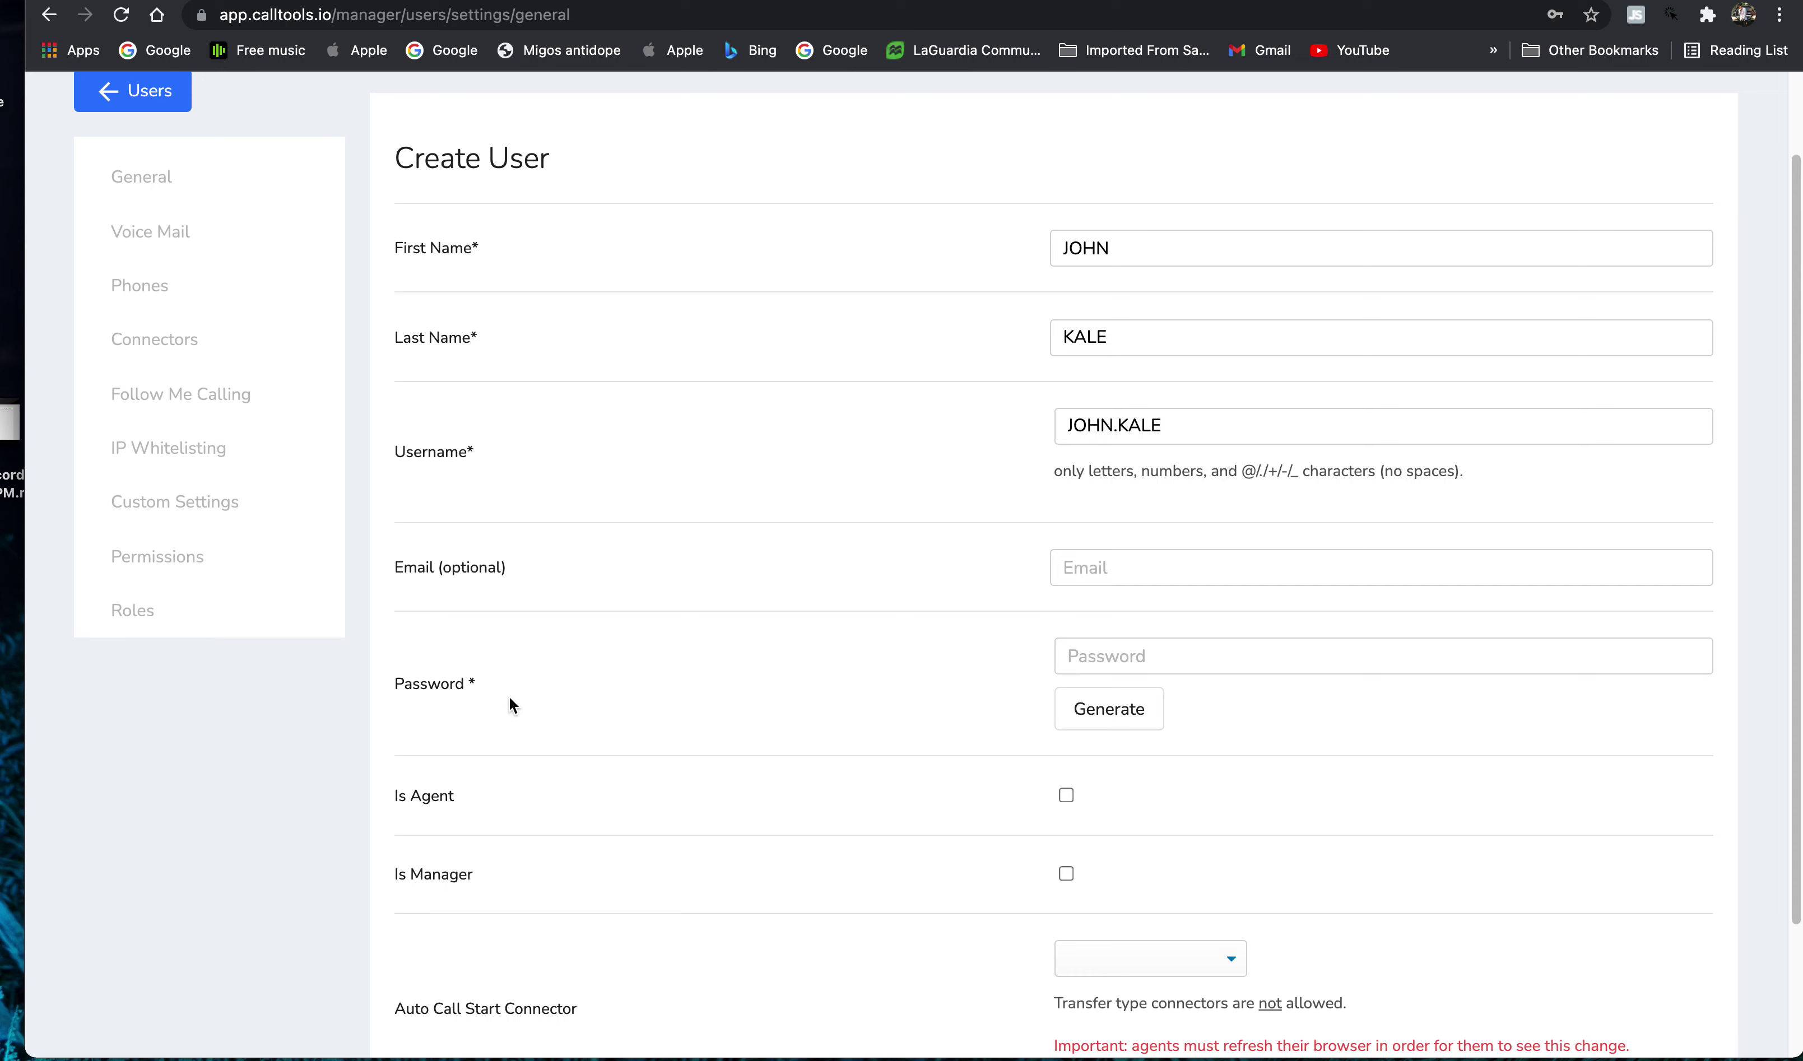
left_click(1109, 708)
left_click(1219, 665)
left_click_drag(1219, 665, 1044, 651)
key("BackSpace")
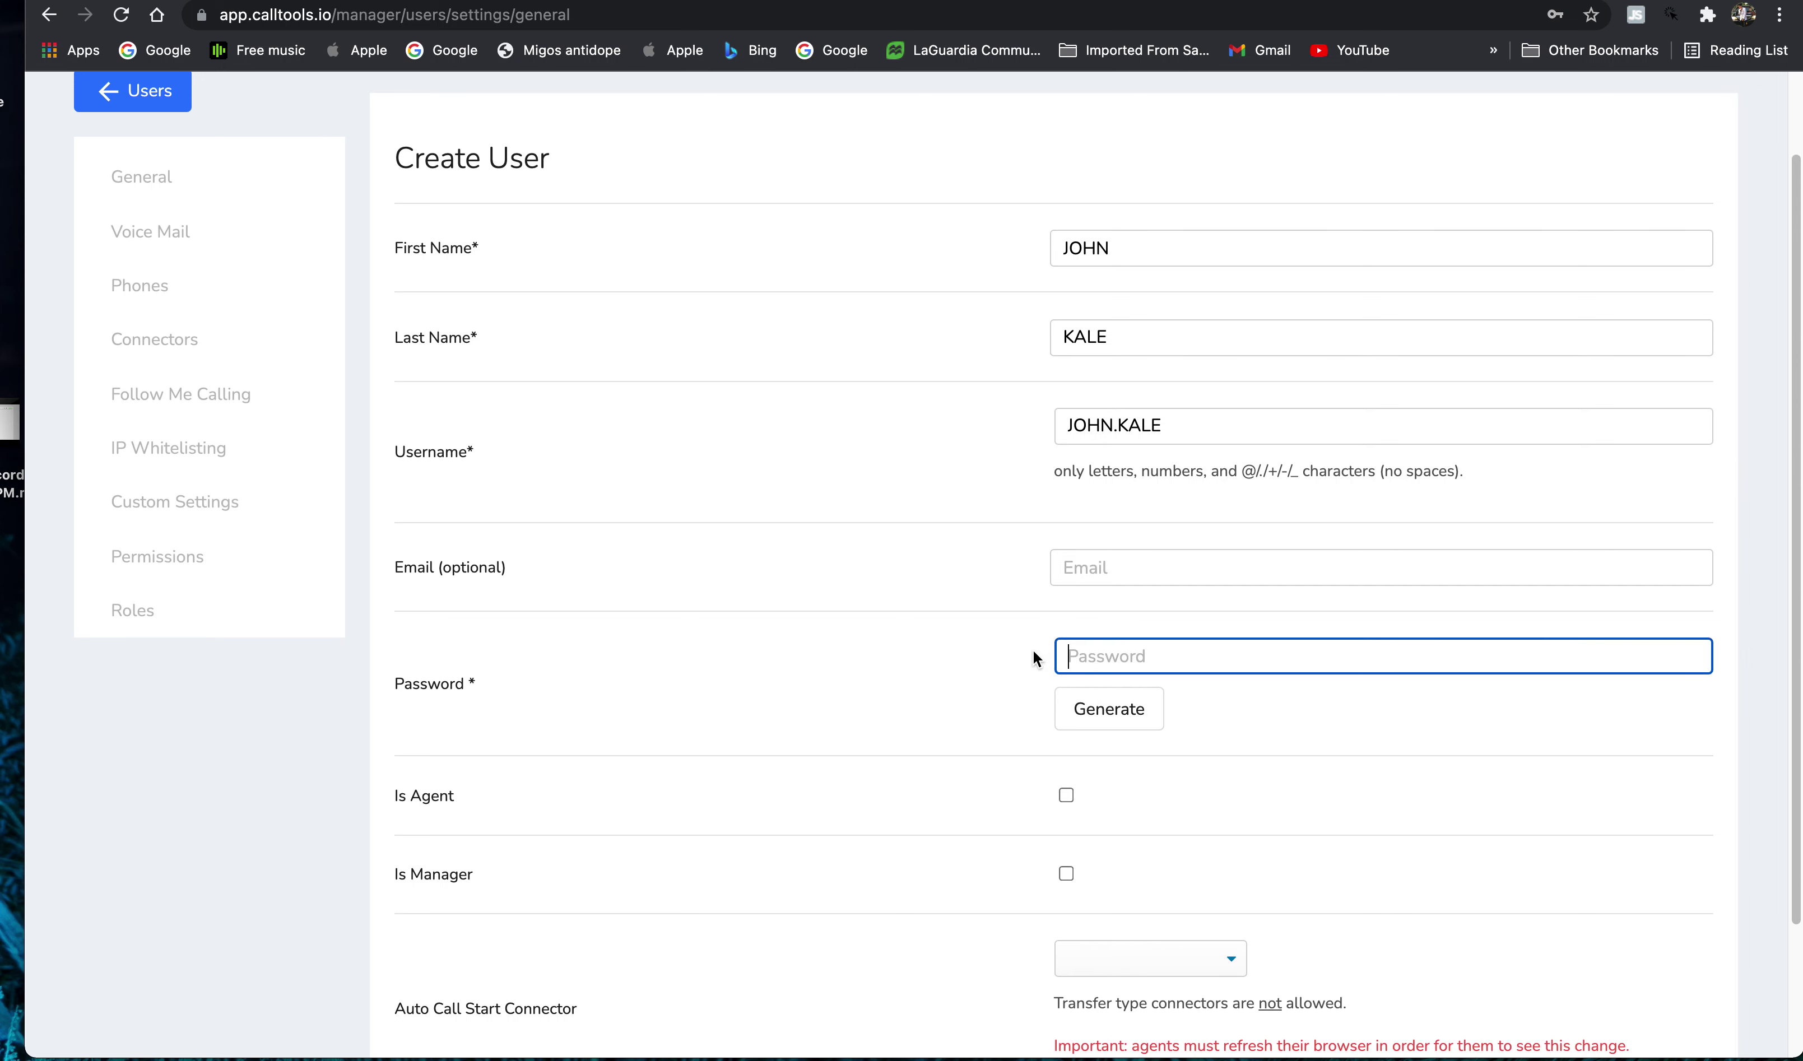
type("12345")
type("6789")
- Enable the agent role and set the Auto Call Start Connector to Zillow
scroll(1158, 744, "down", 3)
left_click(1064, 696)
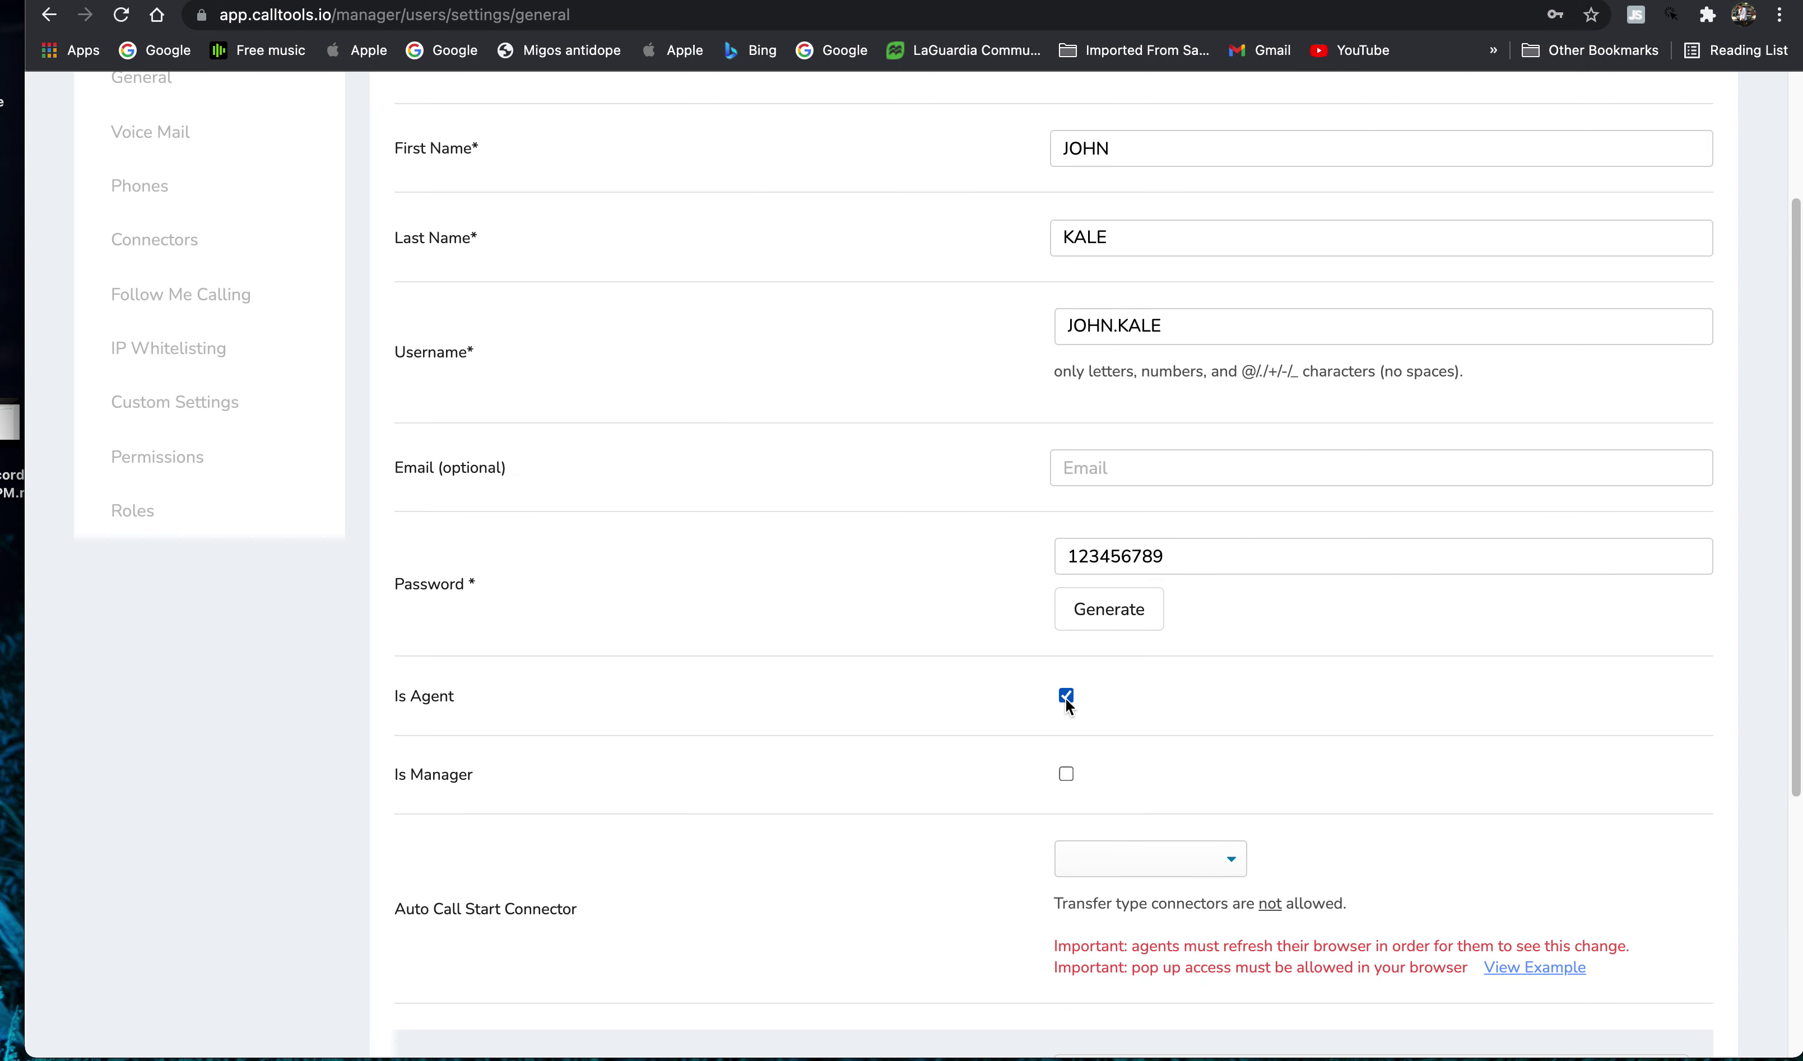
left_click(1064, 697)
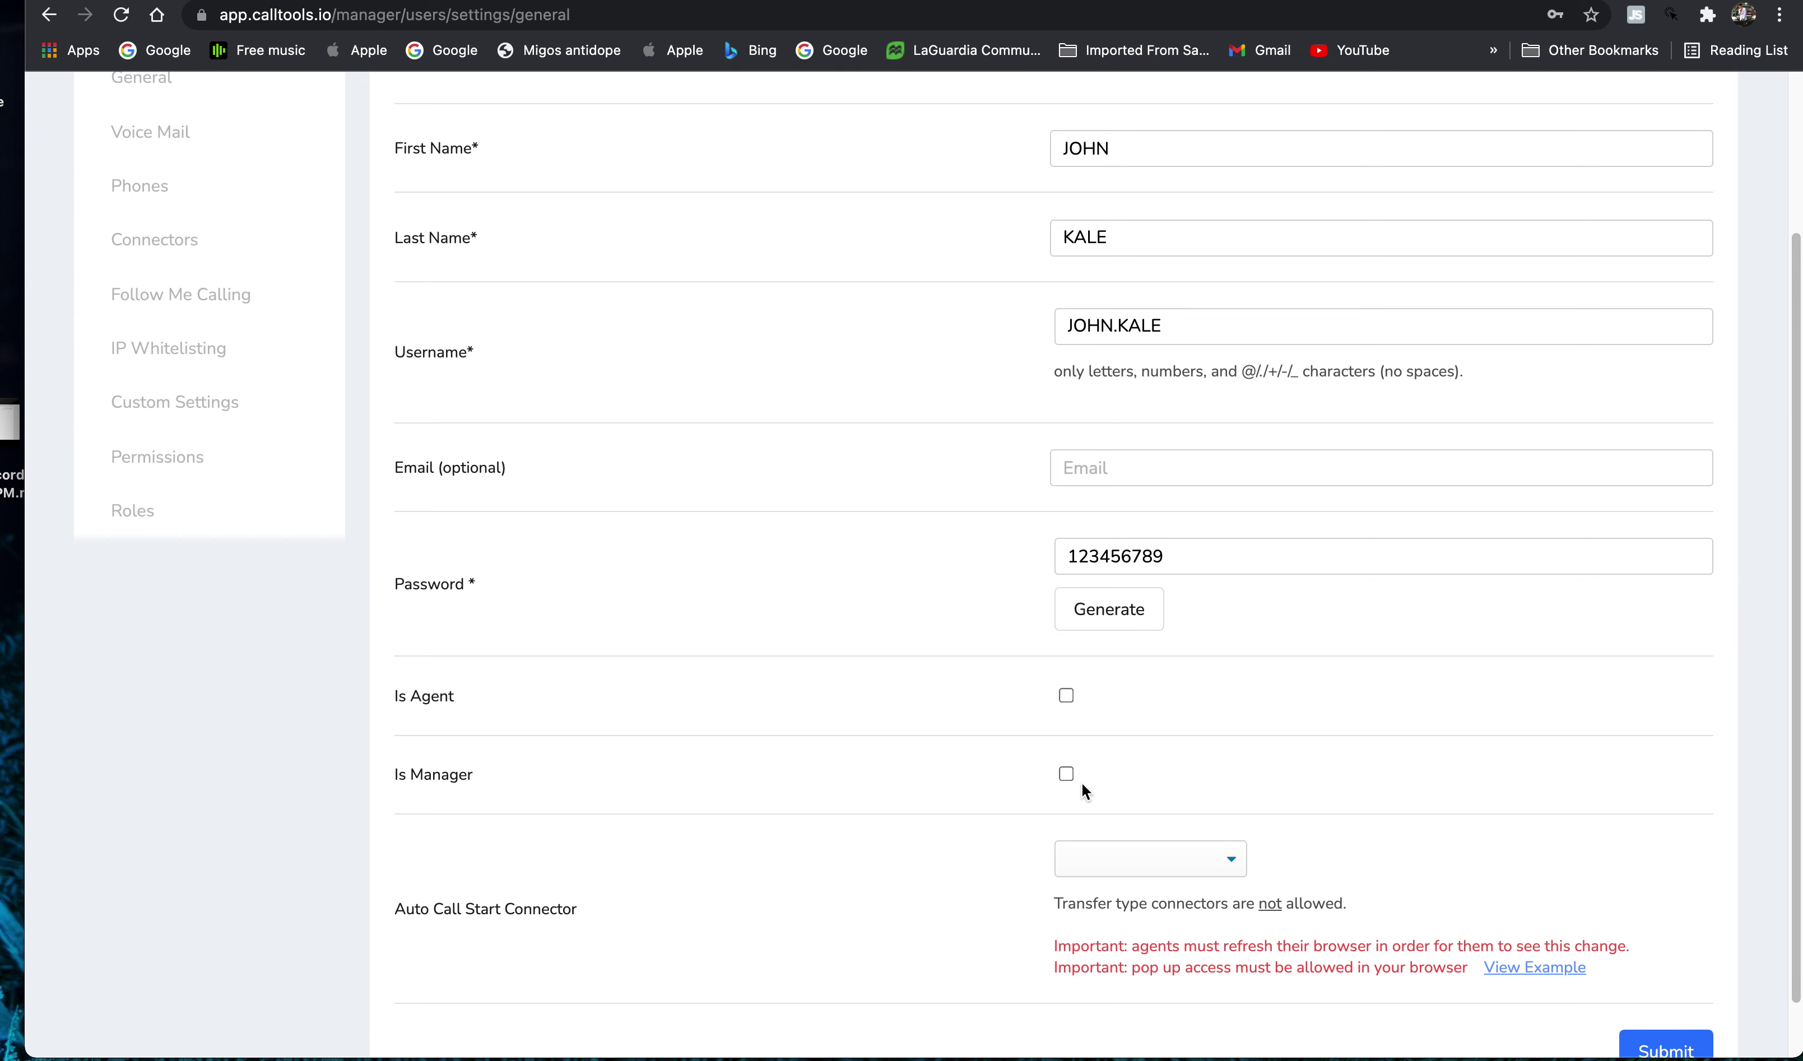
left_click(1065, 696)
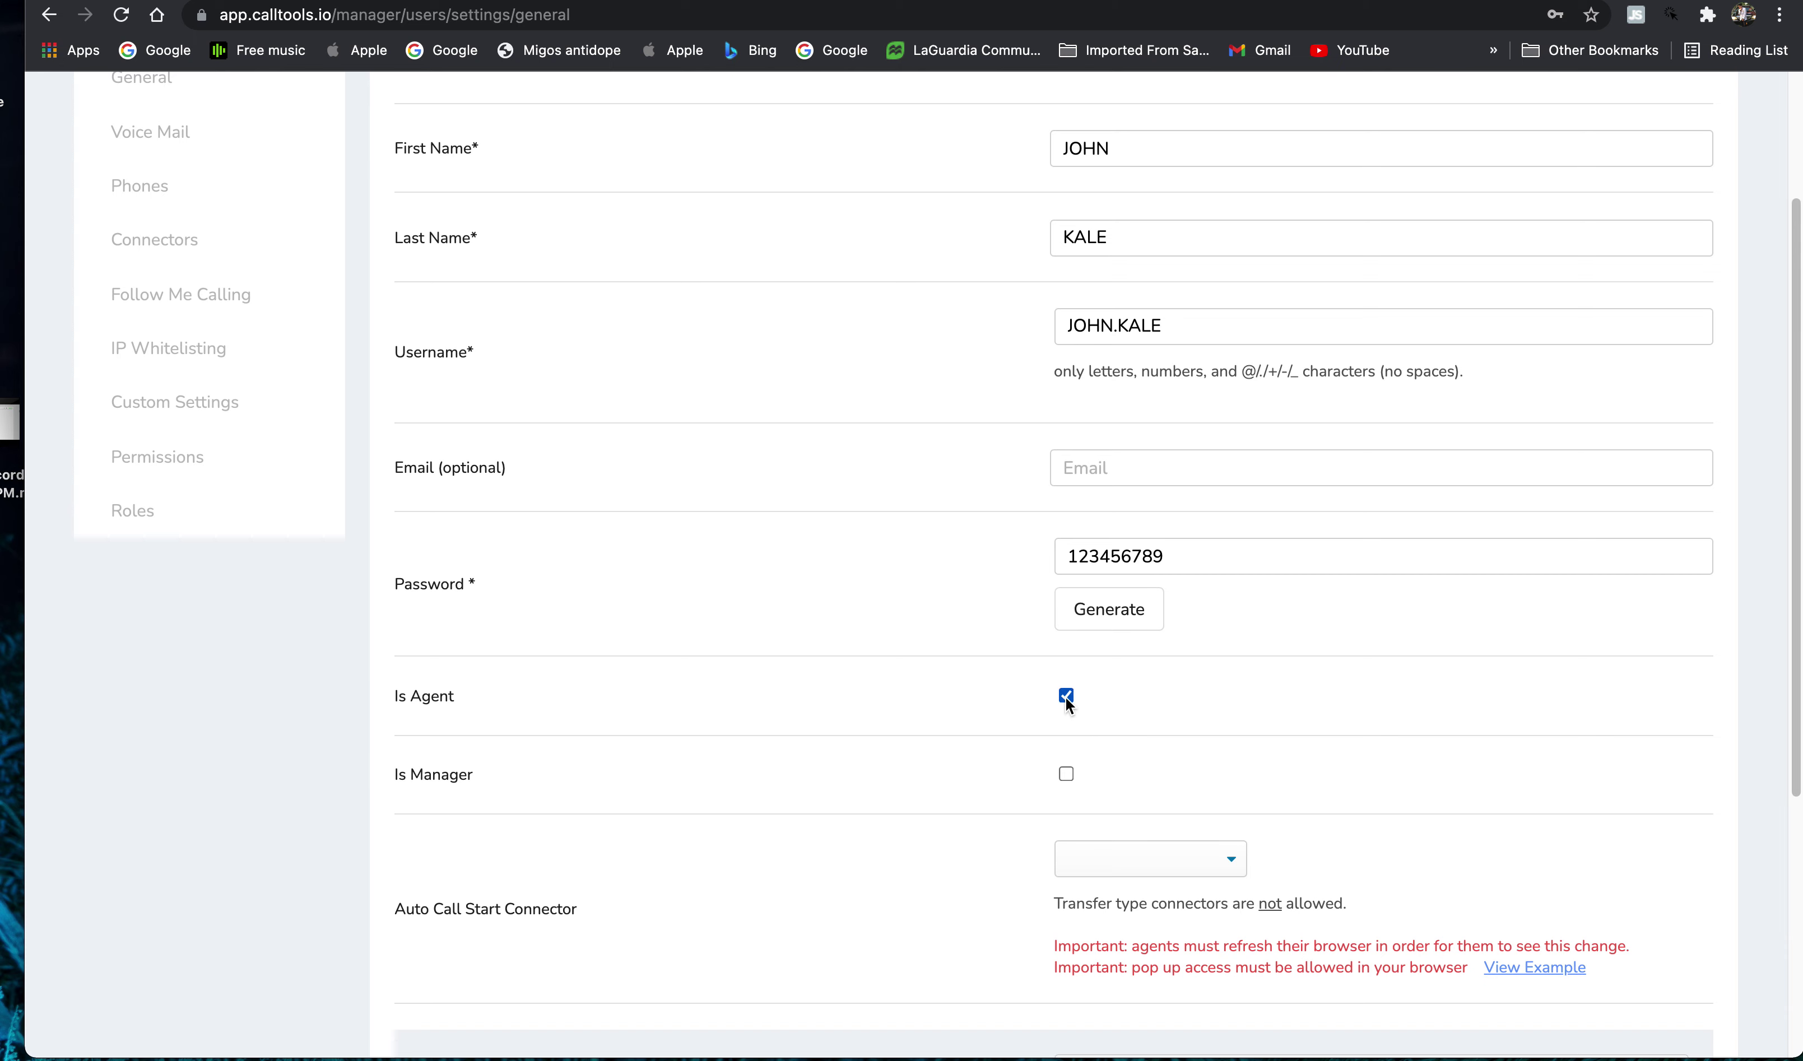
scroll(1287, 827, "down", 3)
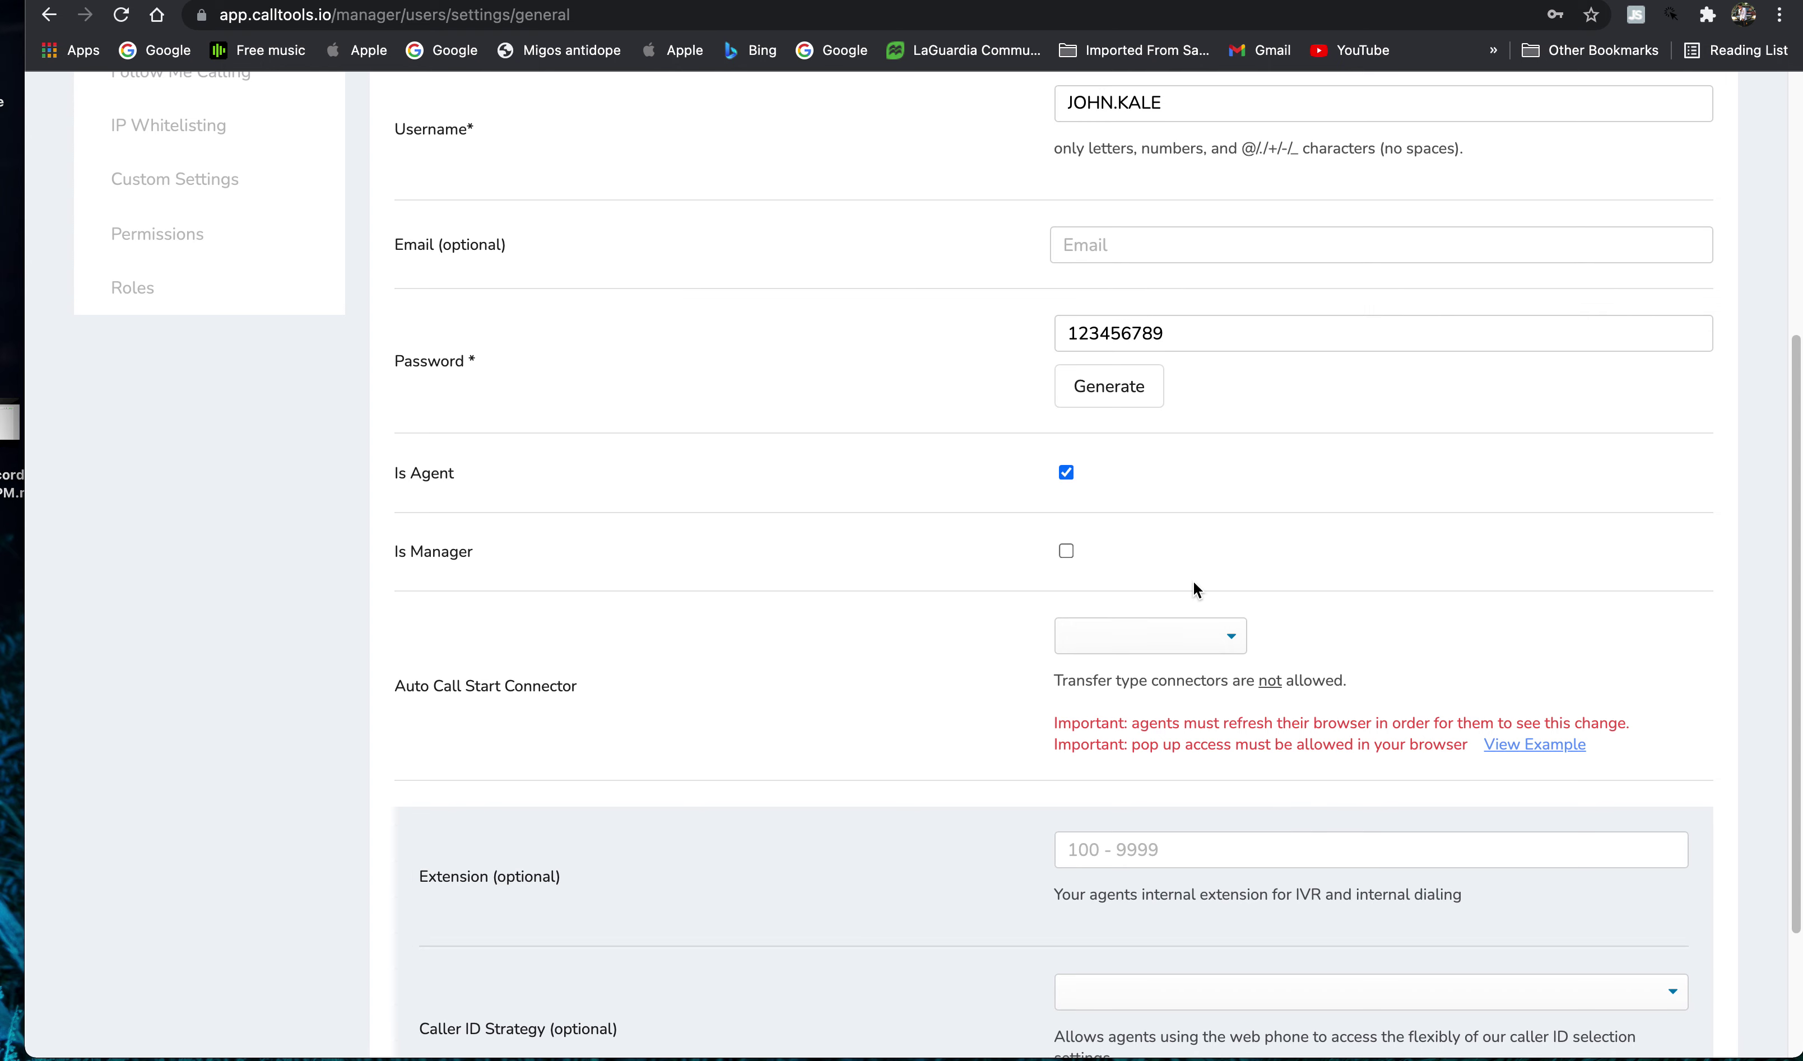
left_click(1199, 639)
left_click(1129, 663)
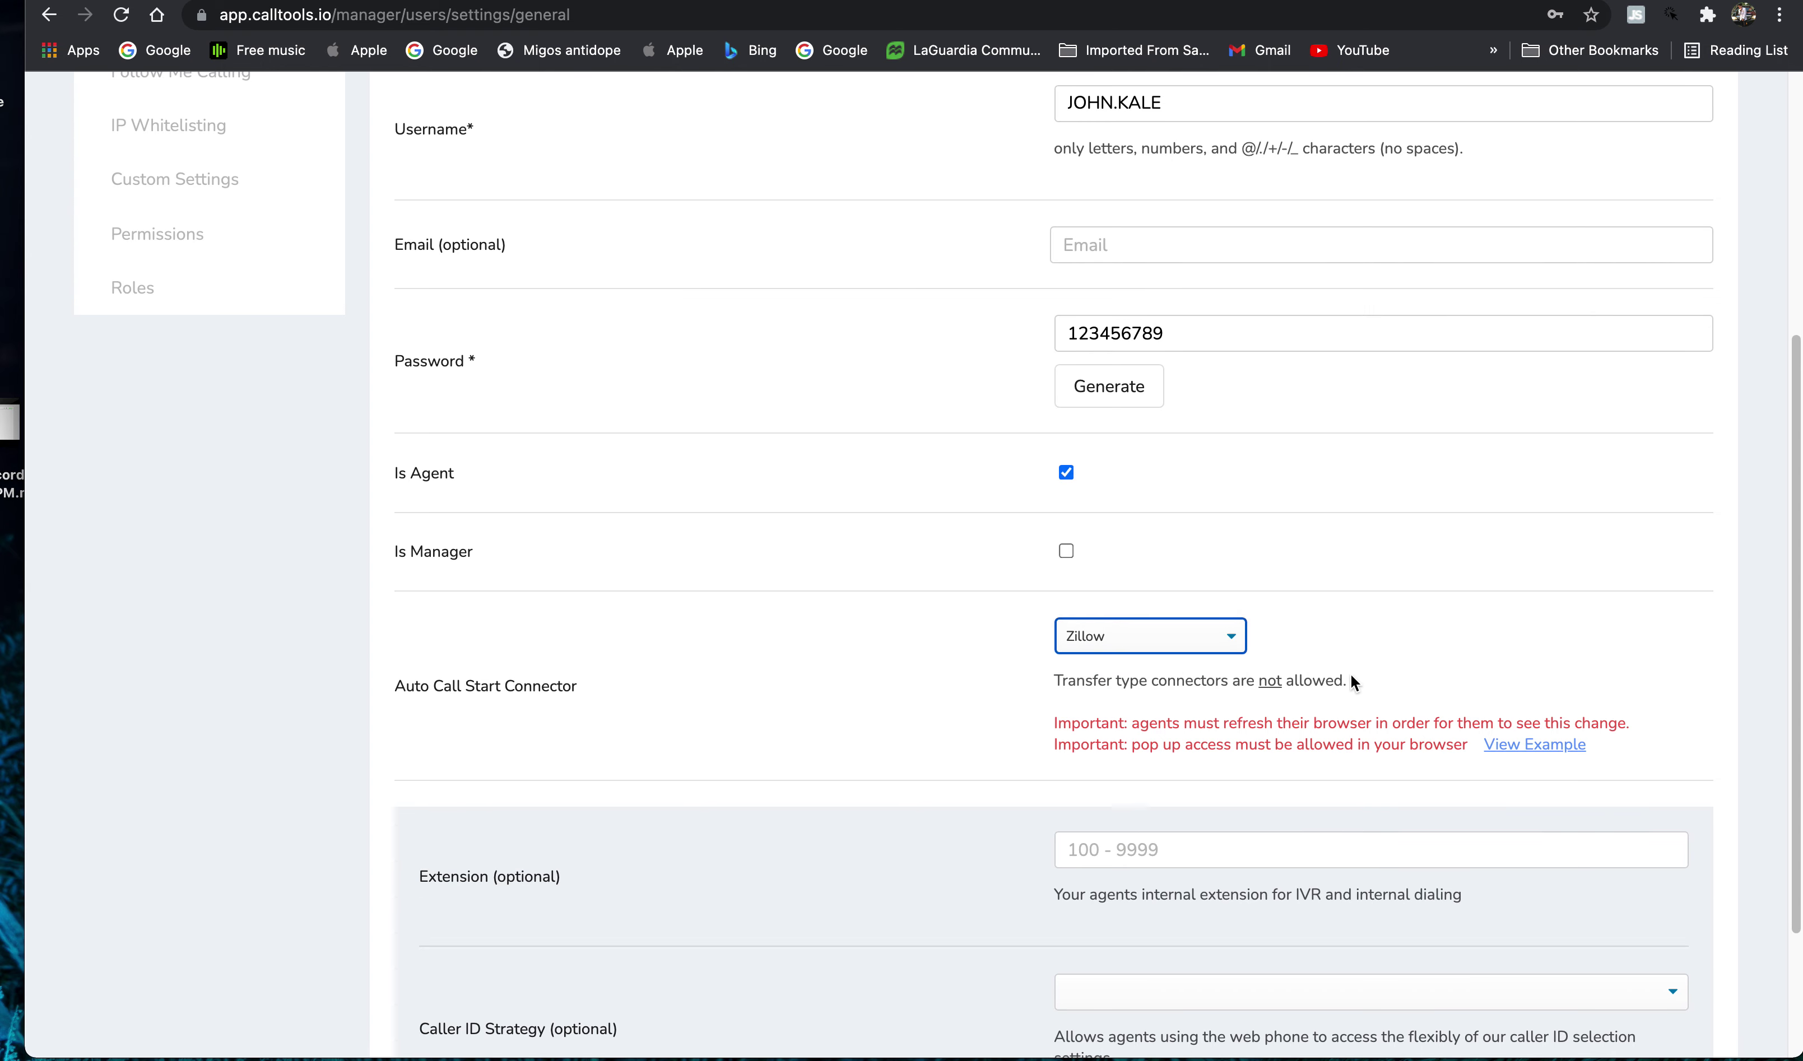
scroll(1165, 632, "down", 3)
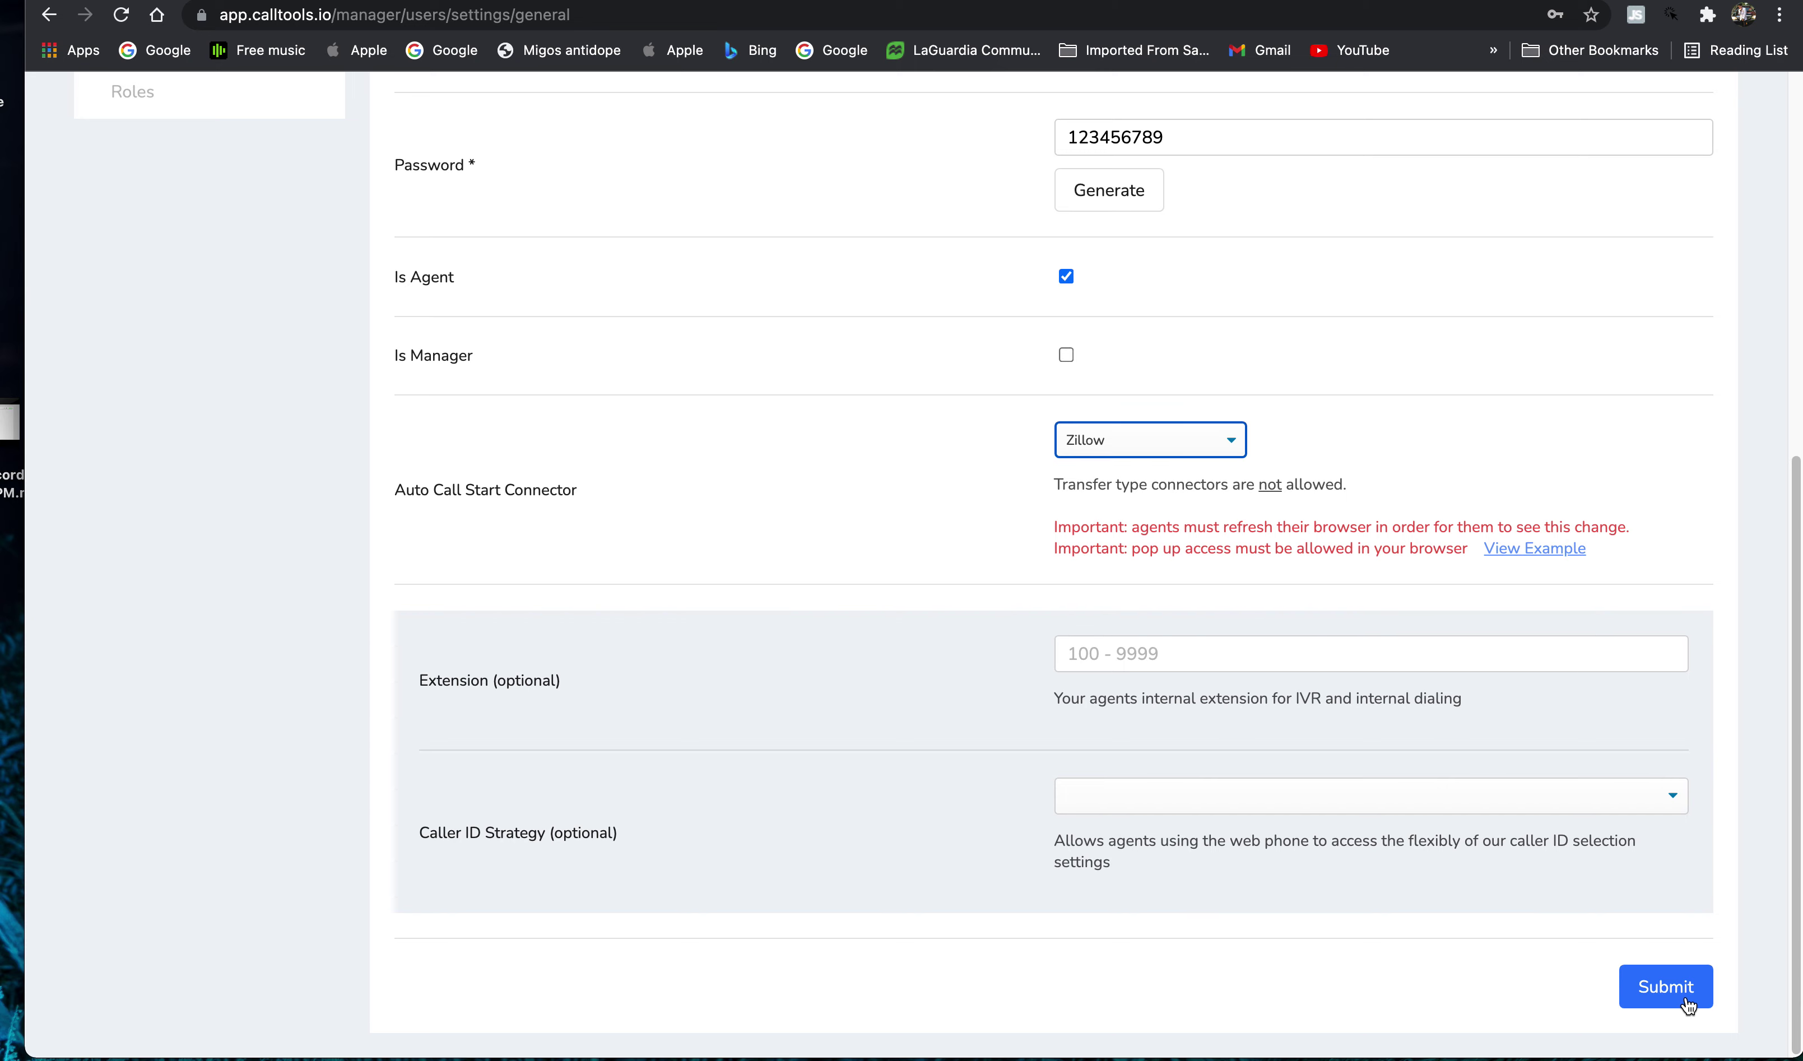
scroll(1458, 707, "up", 9)
scroll(1111, 488, "down", 8)
scroll(1114, 477, "up", 8)
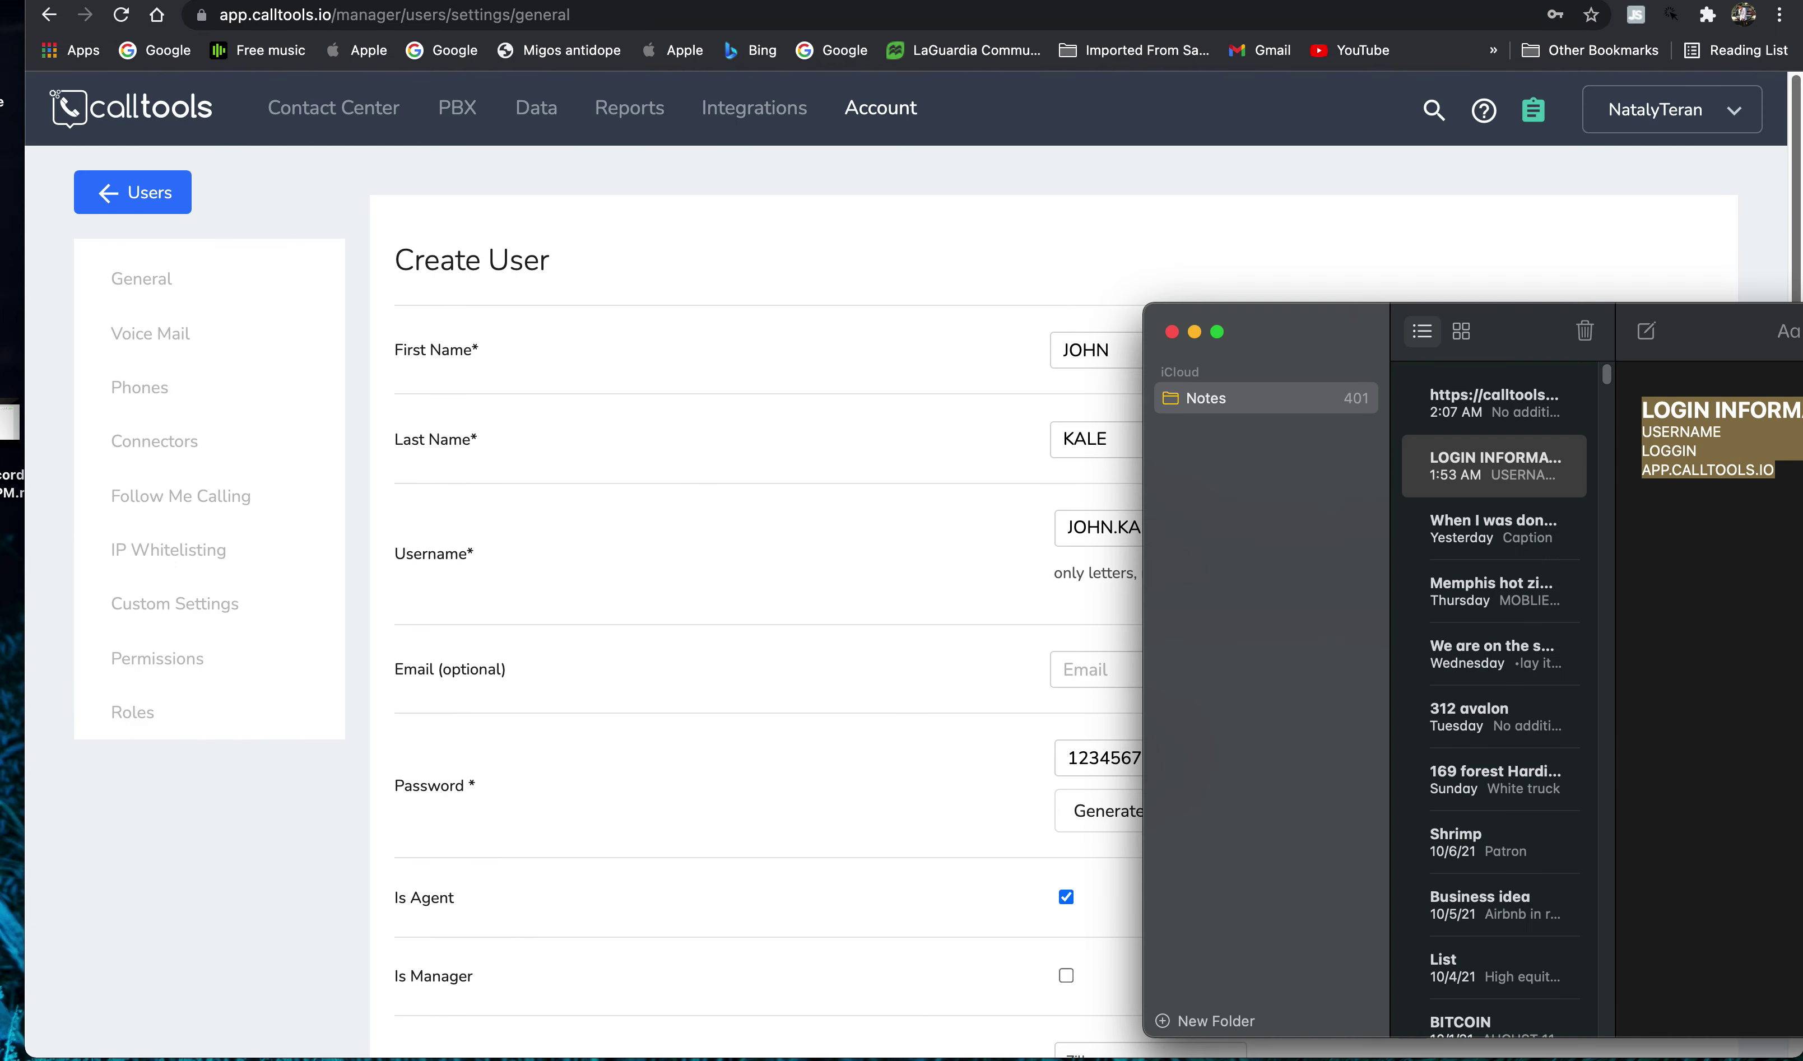
- Check the login and APP.CALLTOOLS.IO lines in the LOGIN INFORMATION note, then return to the form
left_click_drag(1723, 368, 977, 403)
left_click(982, 503)
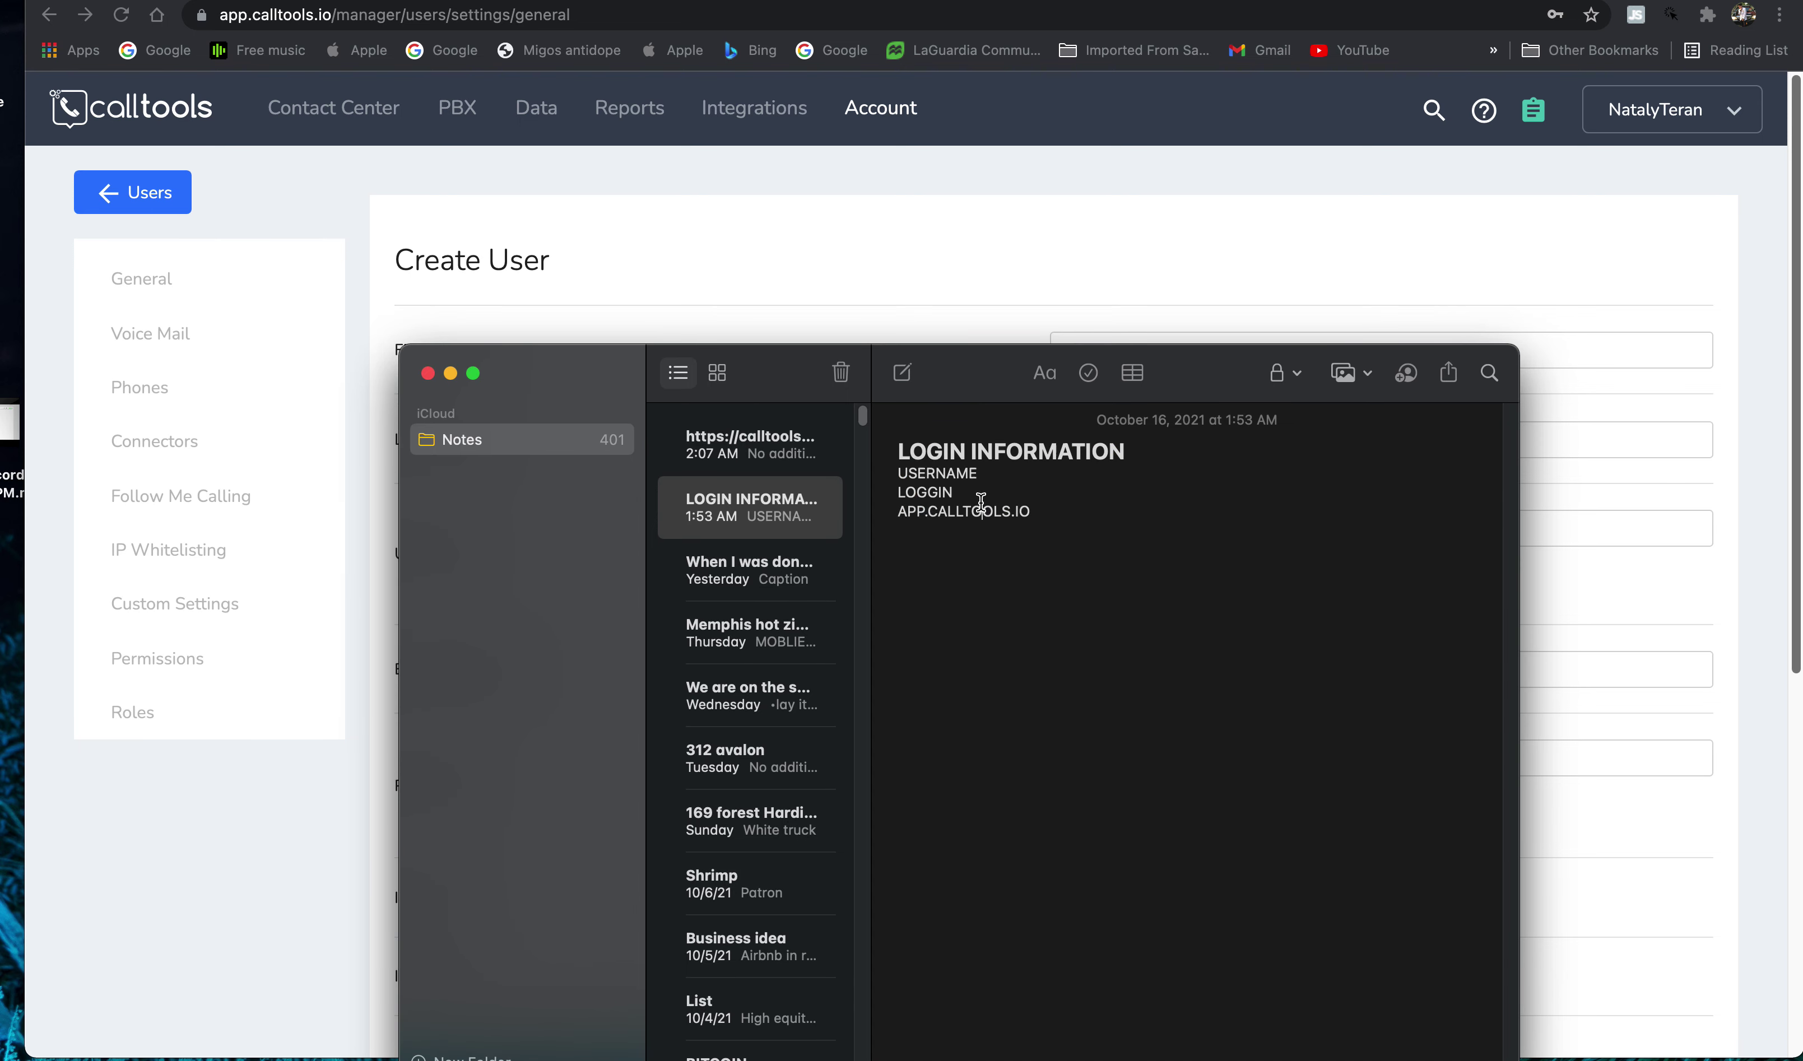
left_click_drag(907, 474, 935, 493)
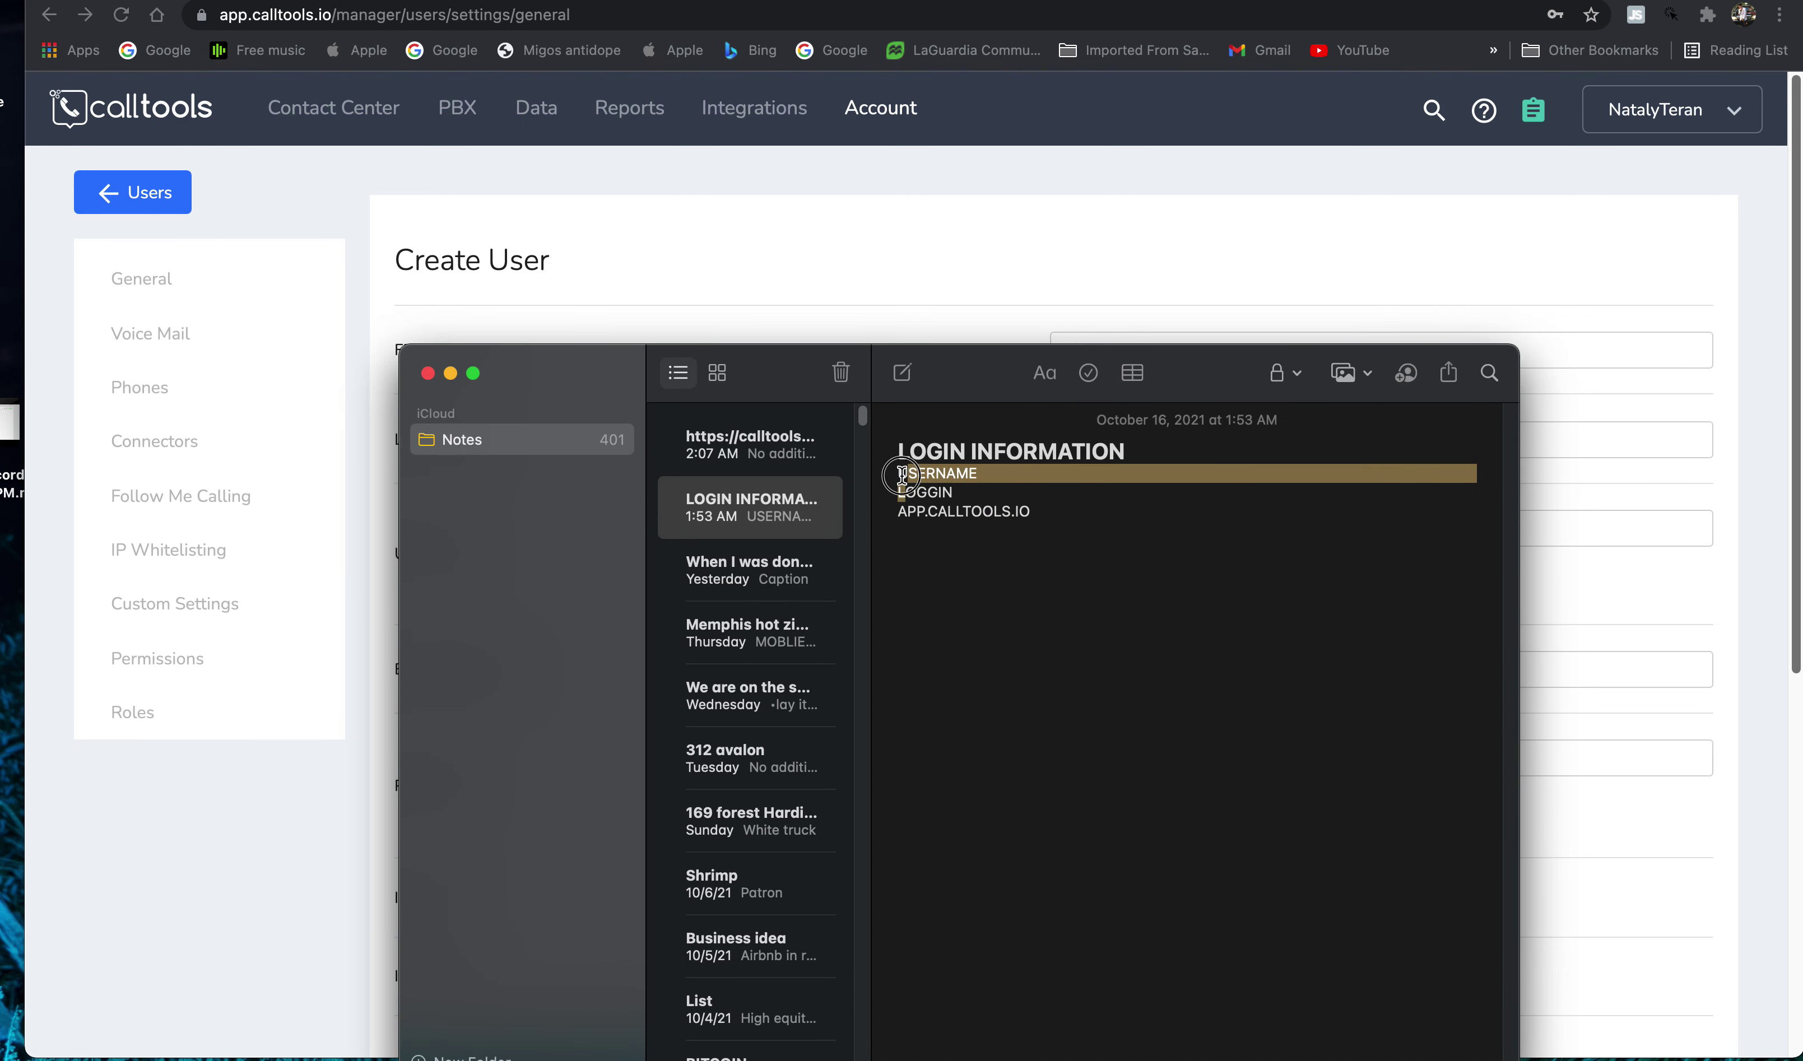
left_click(896, 472)
left_click_drag(889, 512, 1031, 512)
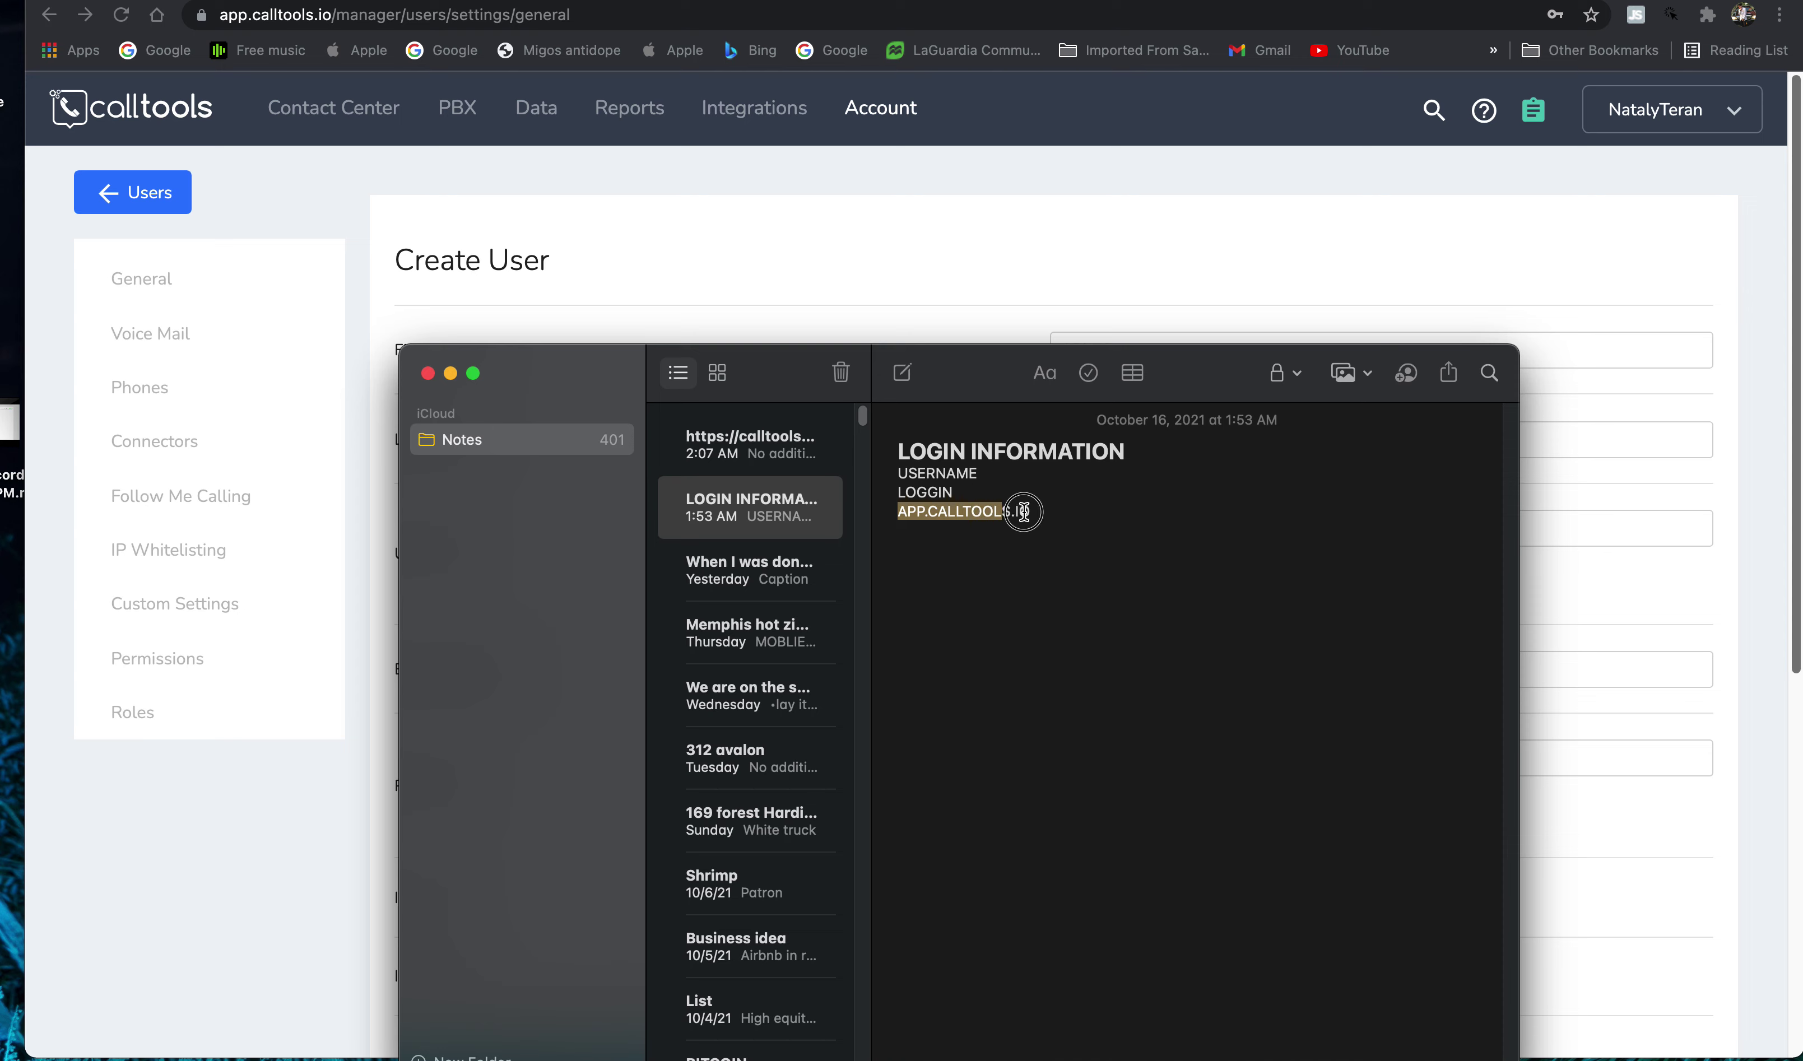
left_click(1207, 259)
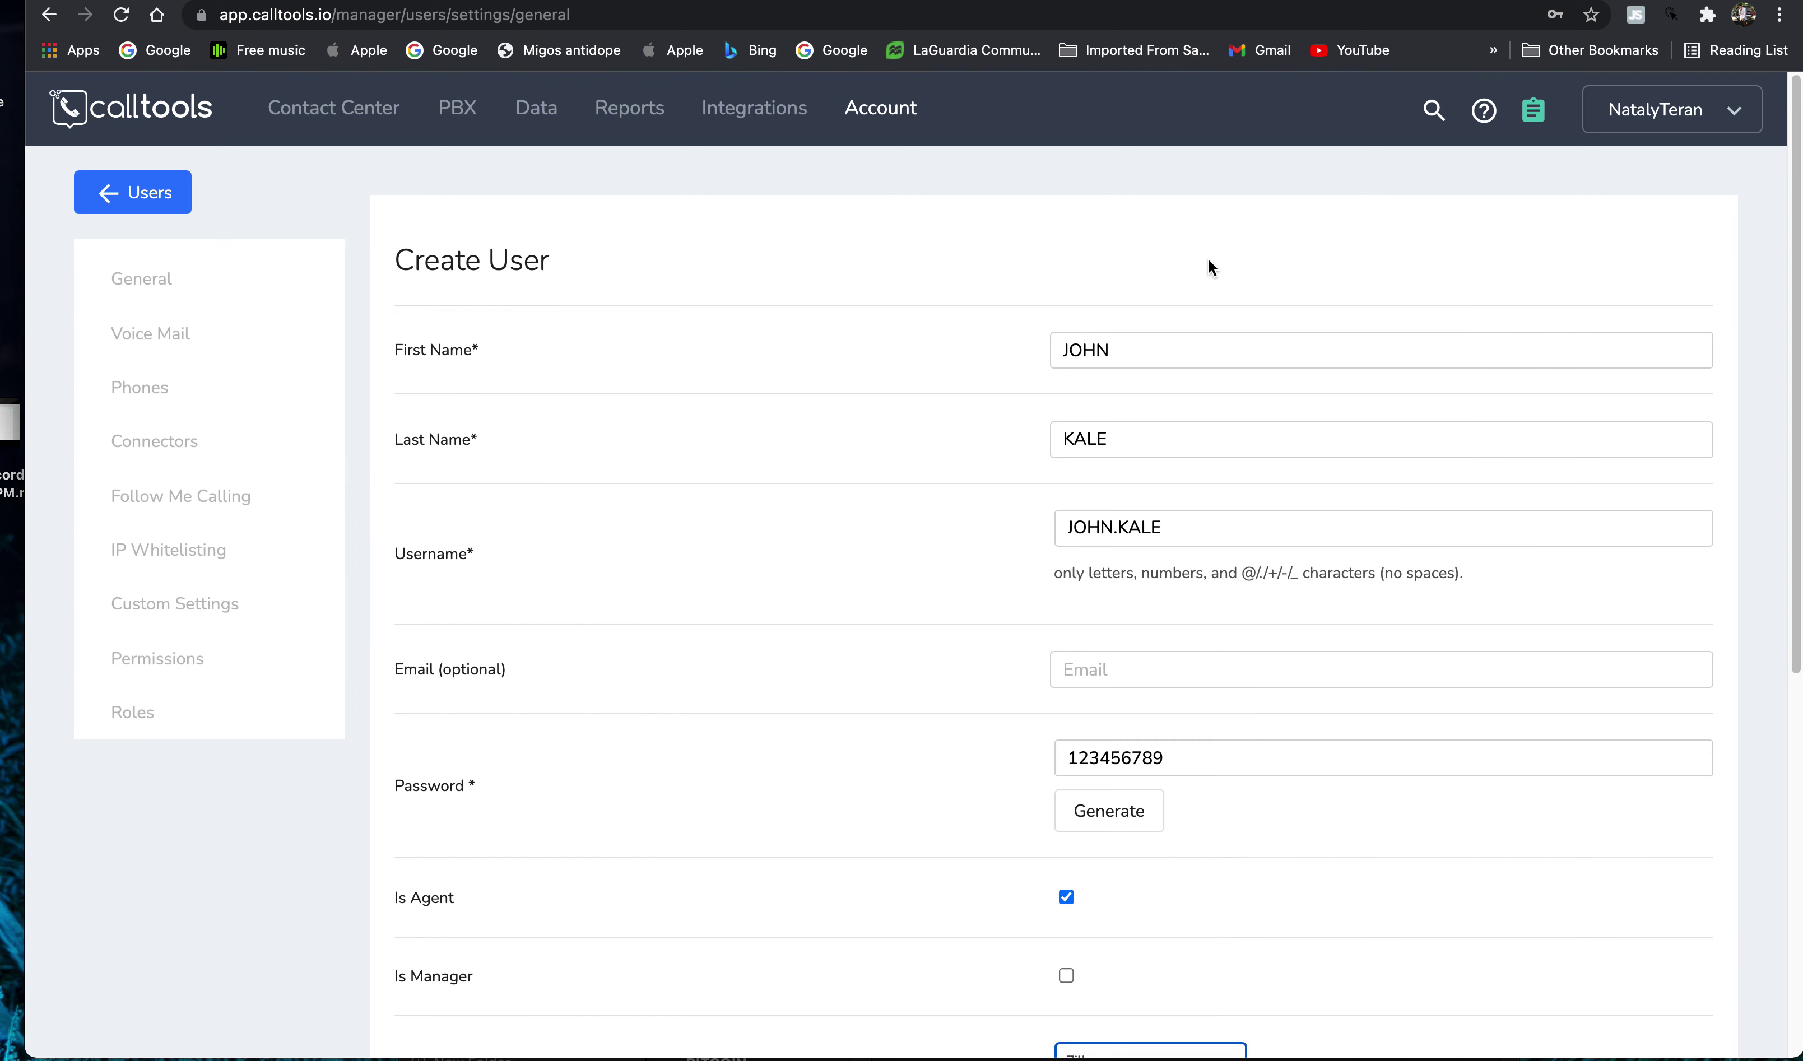
scroll(1180, 561, "down", 8)
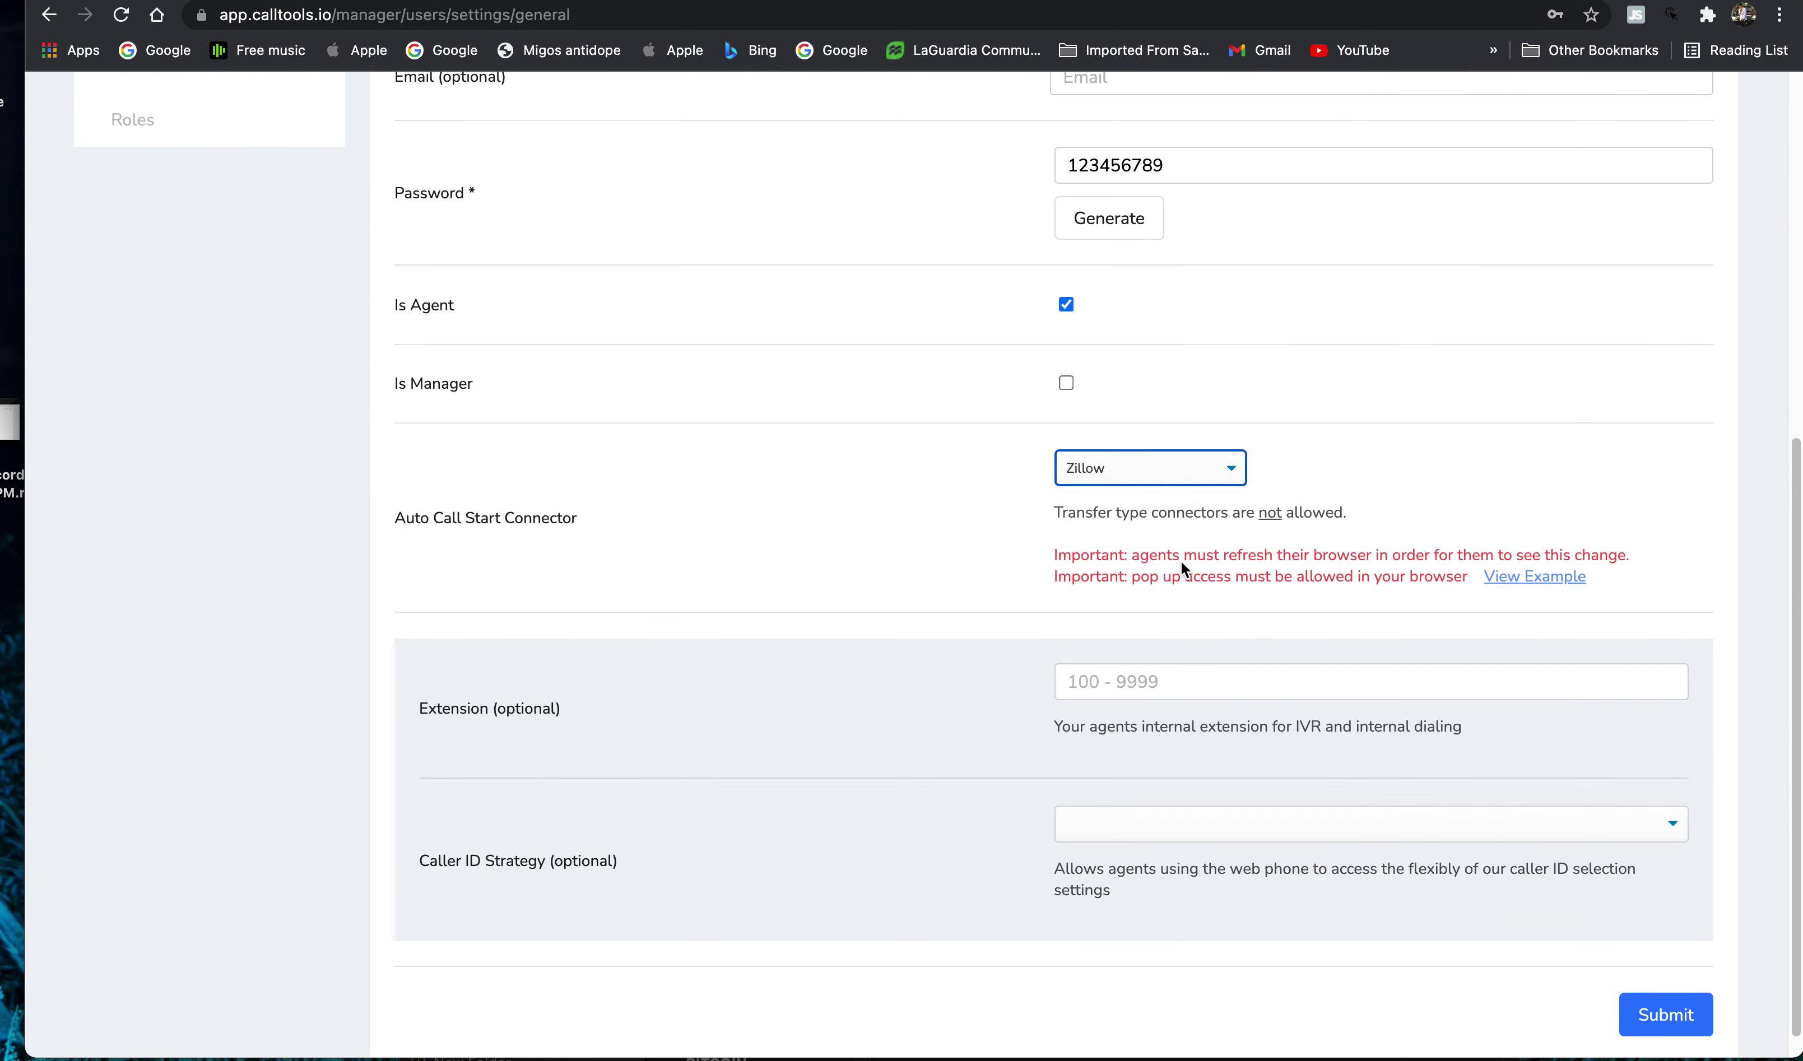
left_click(1655, 1024)
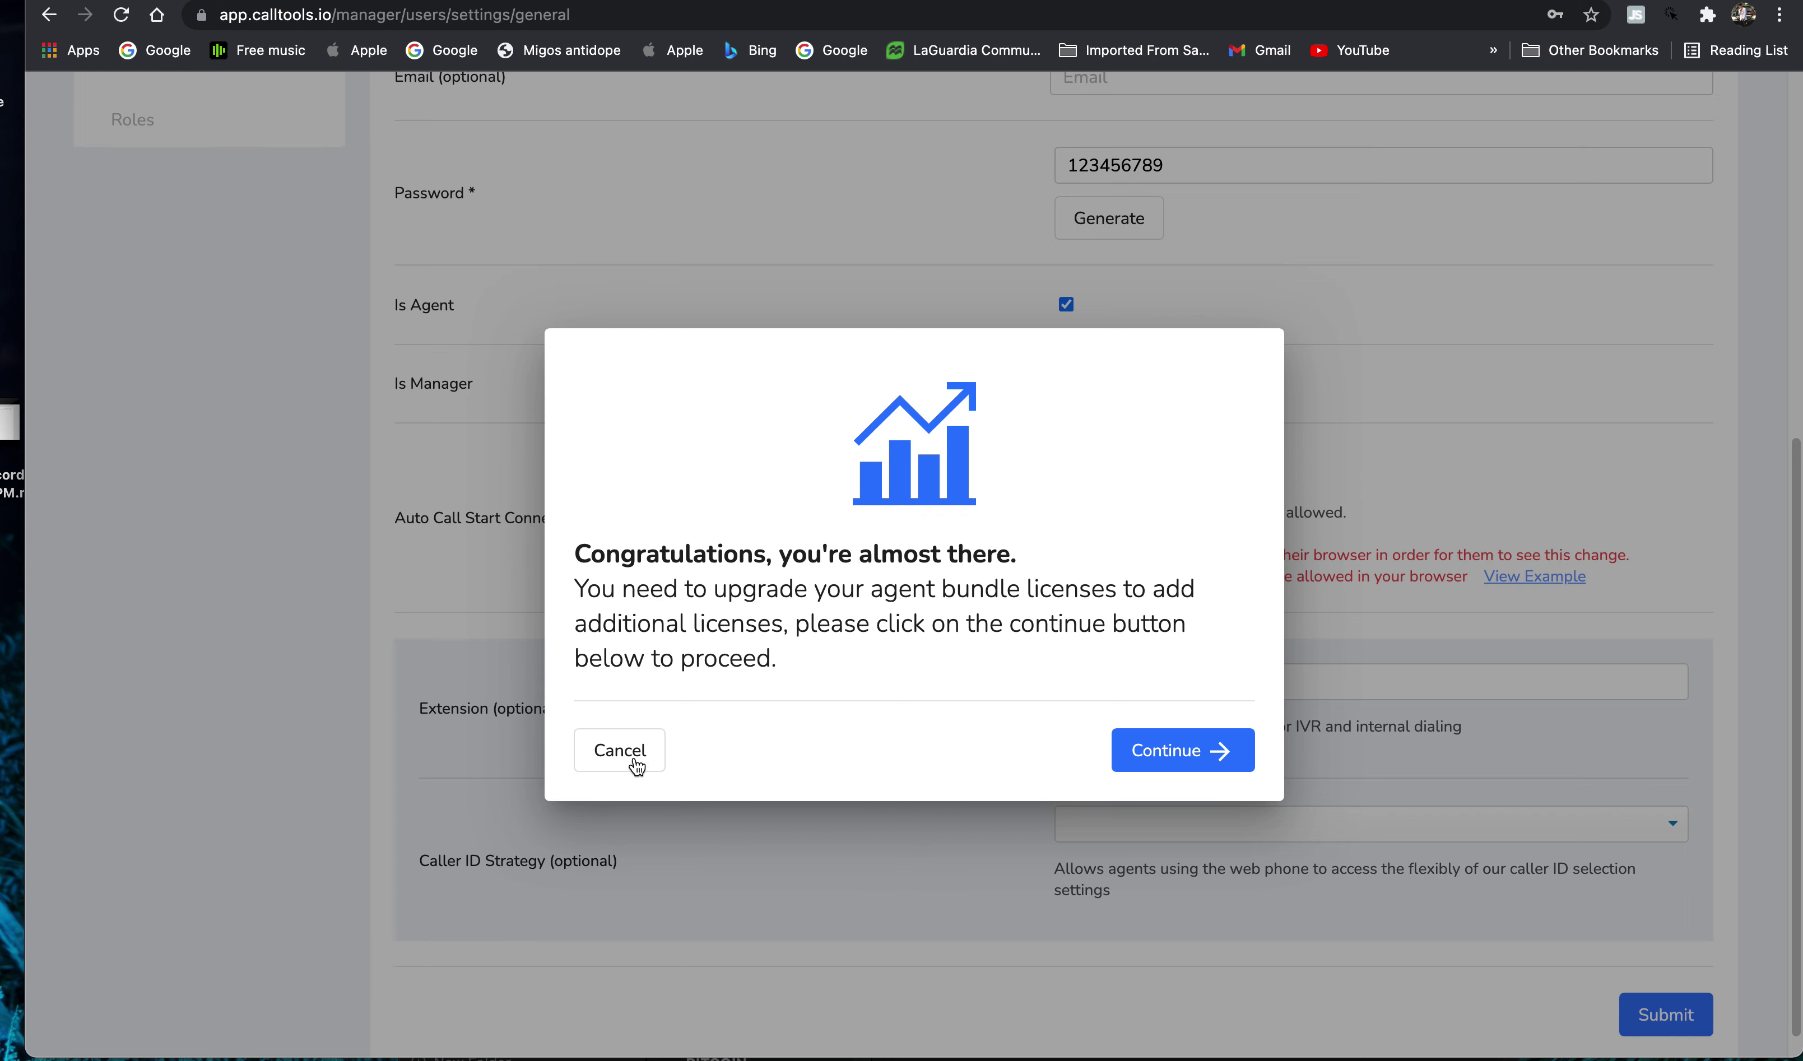
left_click(651, 768)
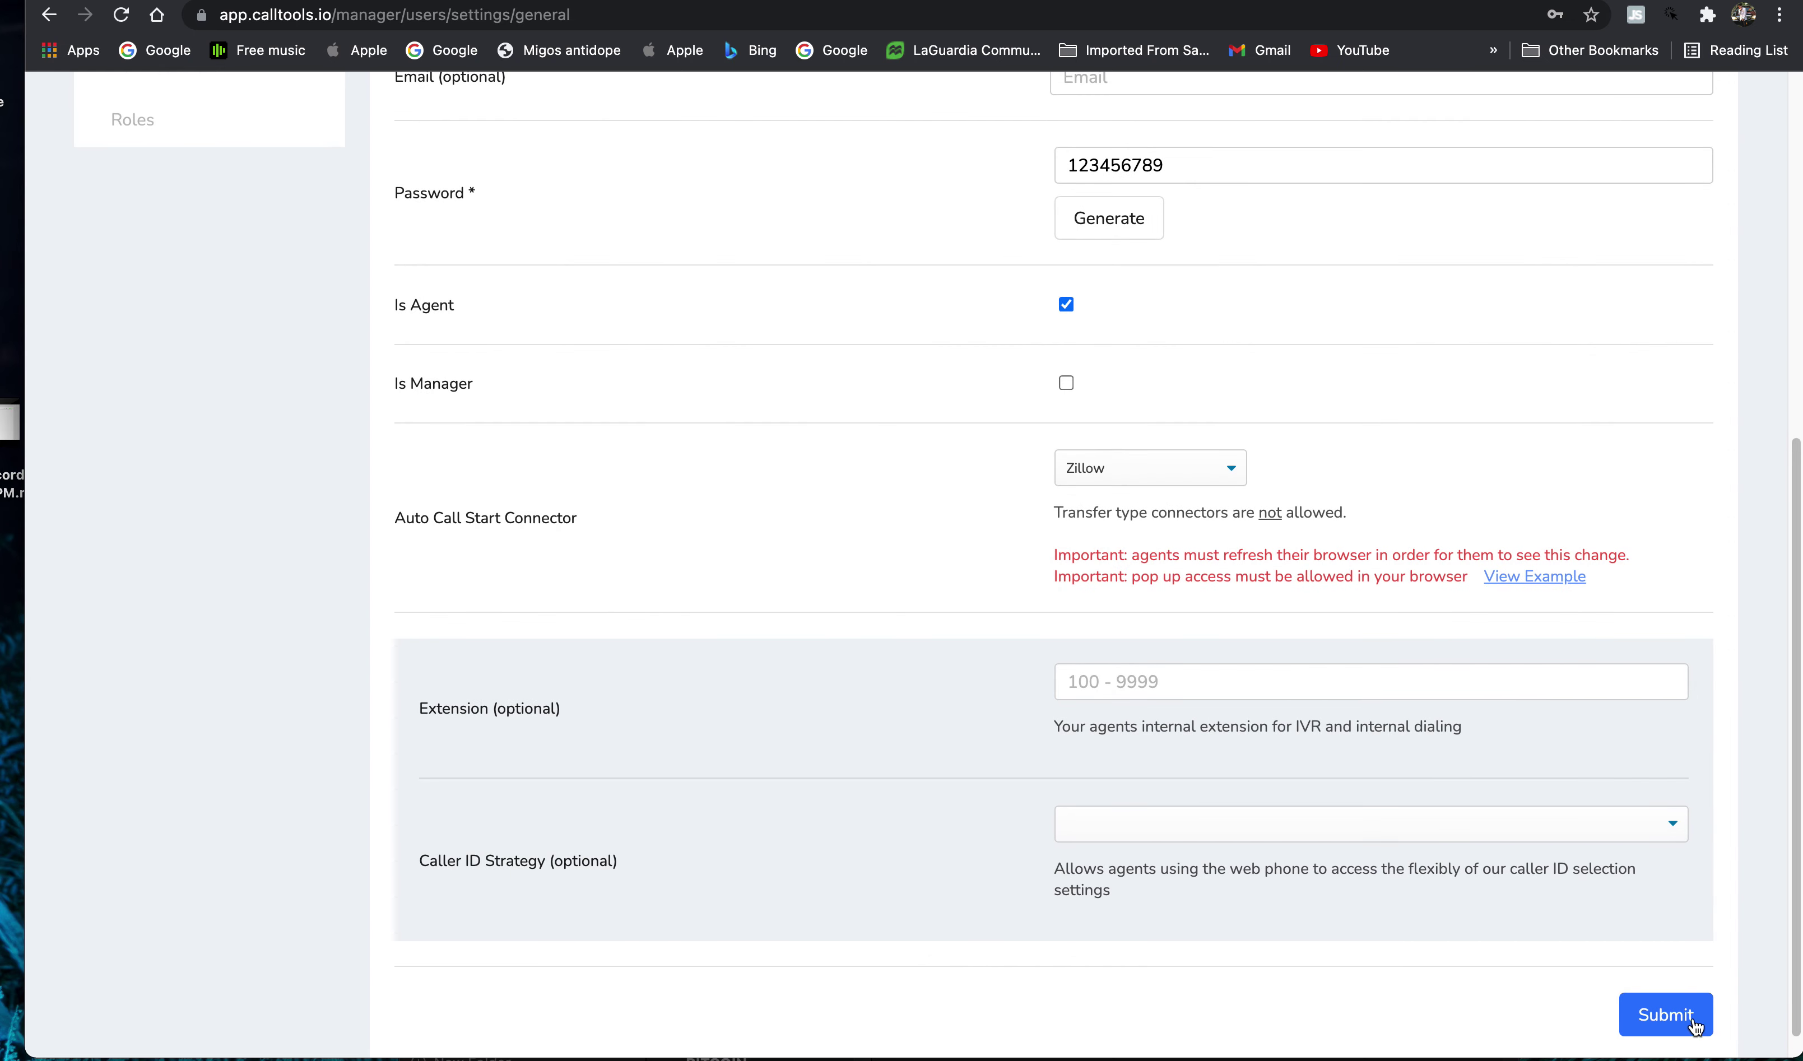
scroll(1586, 671, "up", 8)
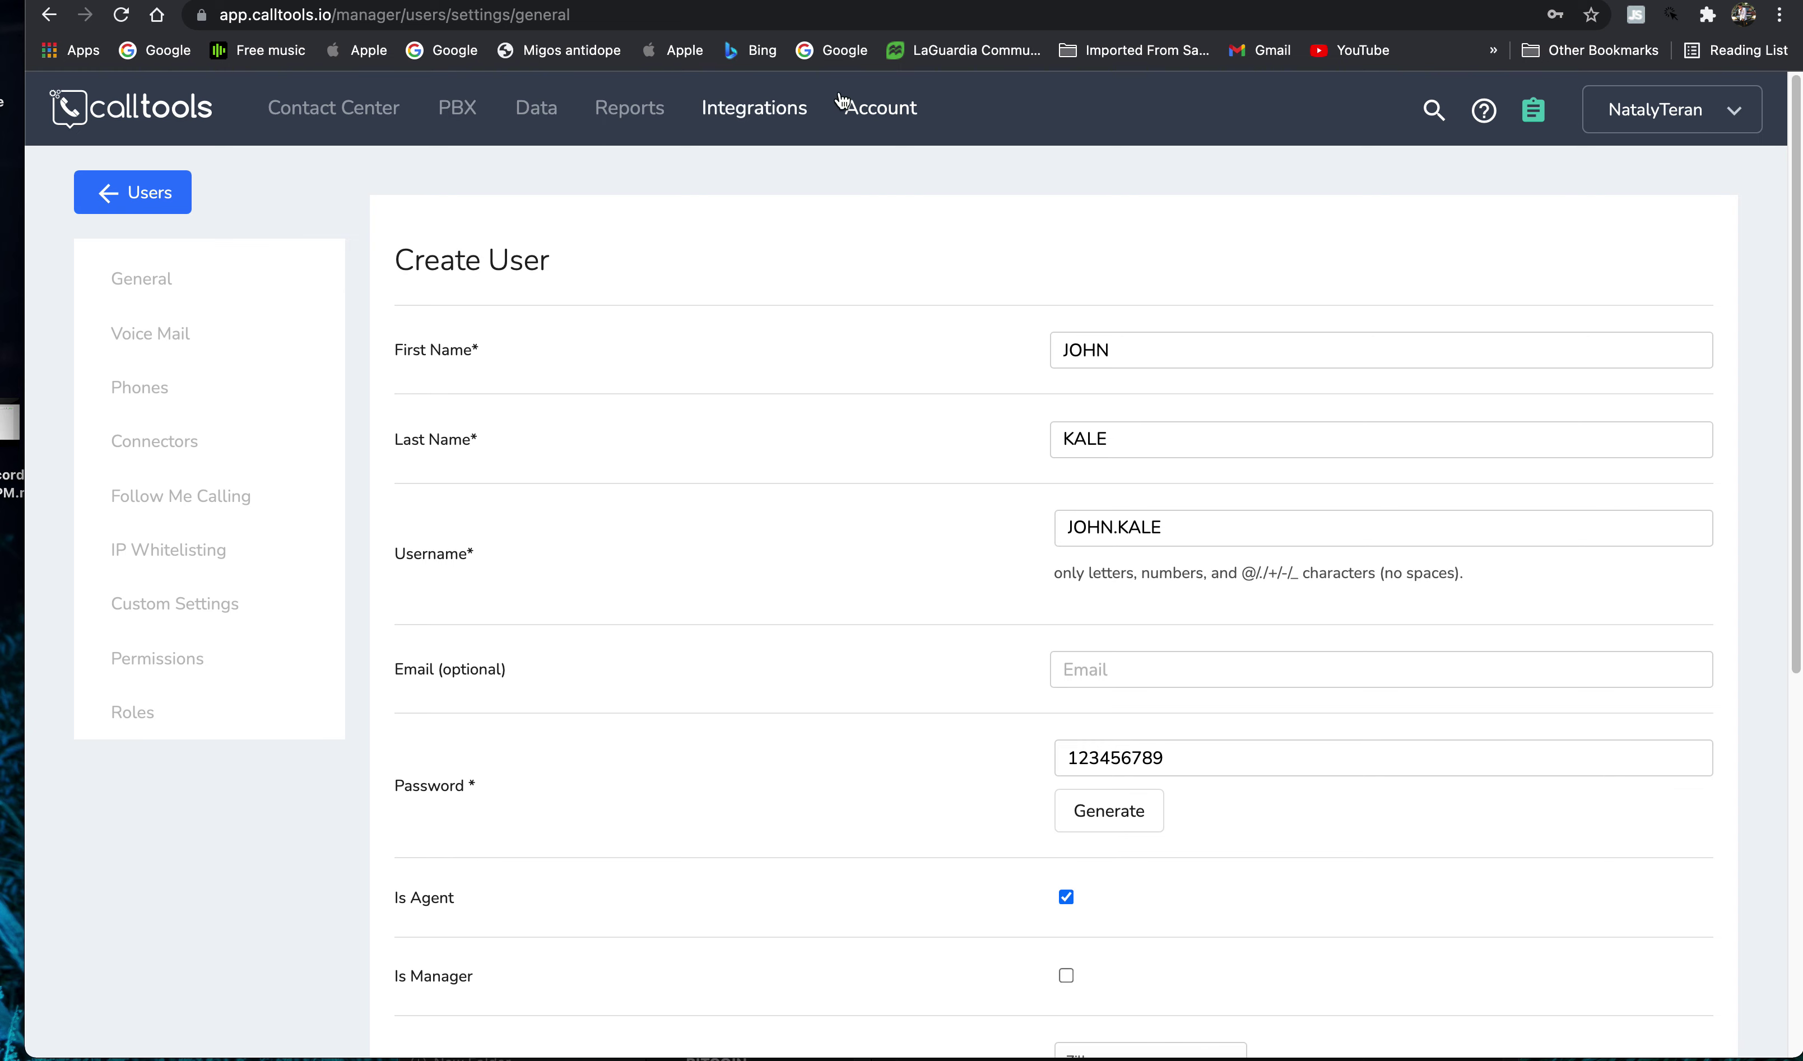
- Return to the Users list, then open Contact Center > Campaigns
left_click(130, 193)
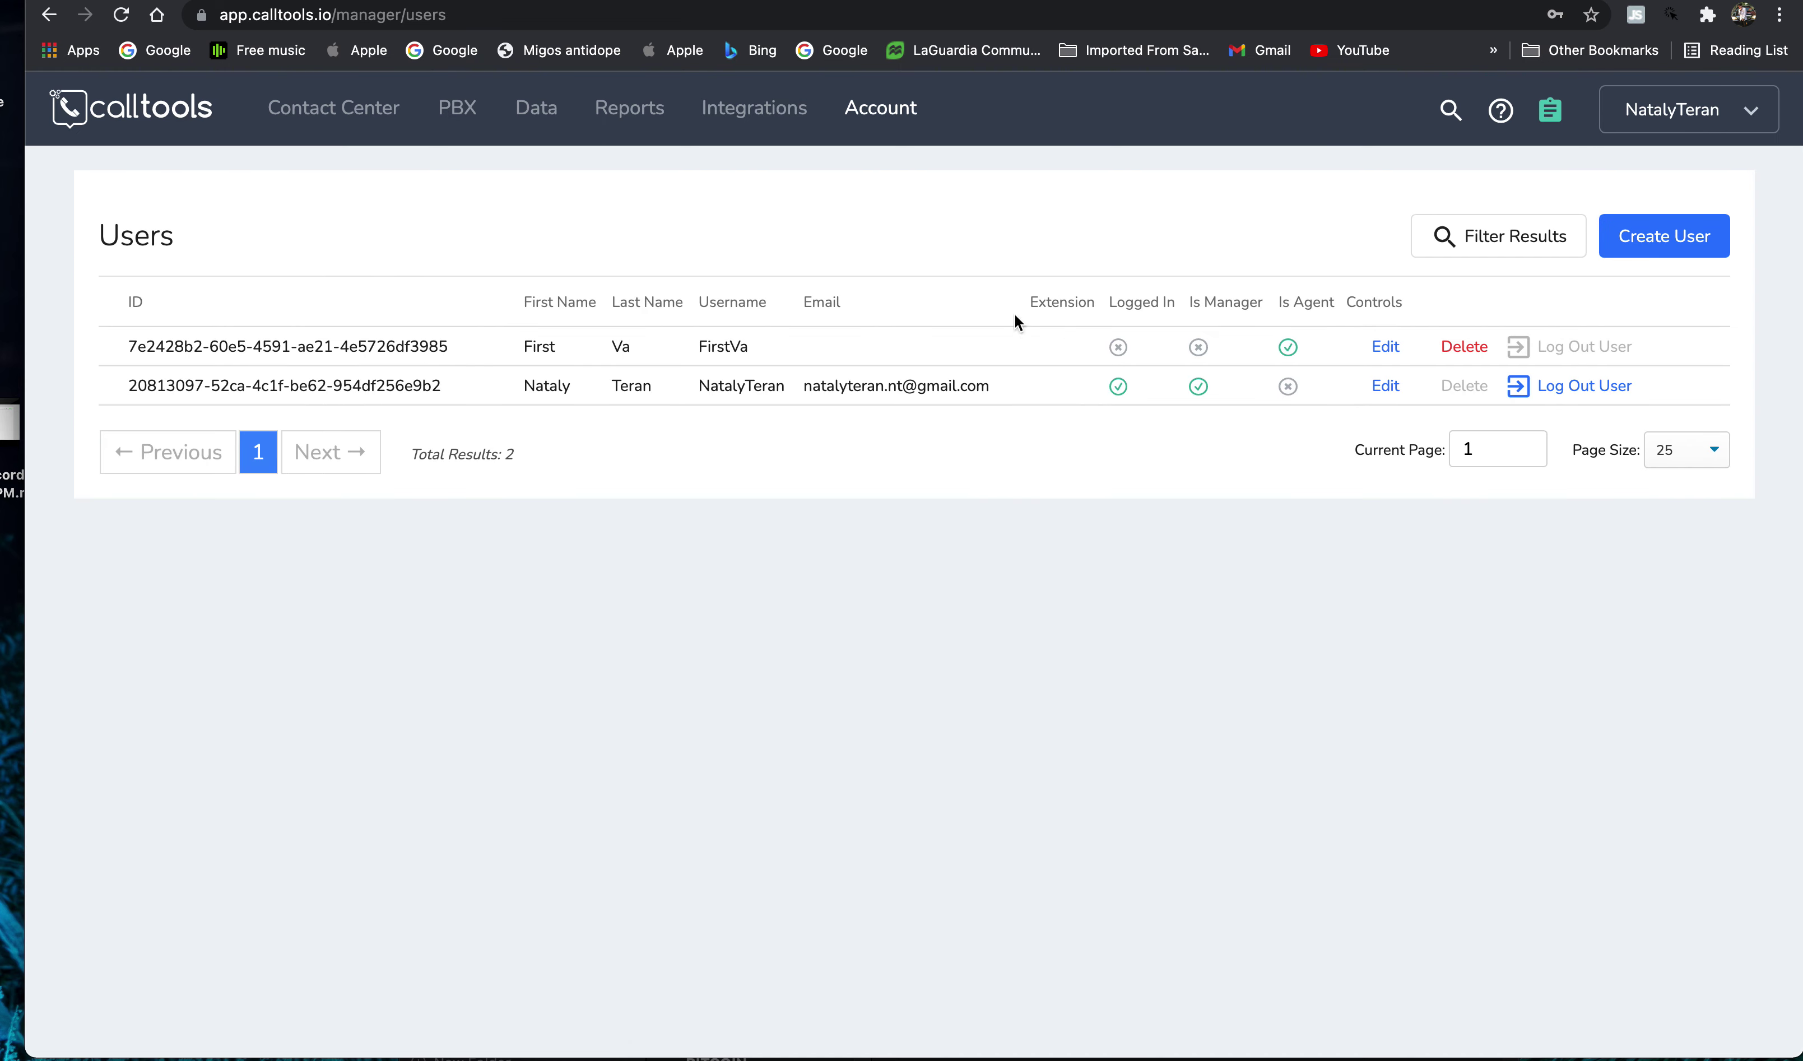
left_click_drag(109, 359, 1439, 364)
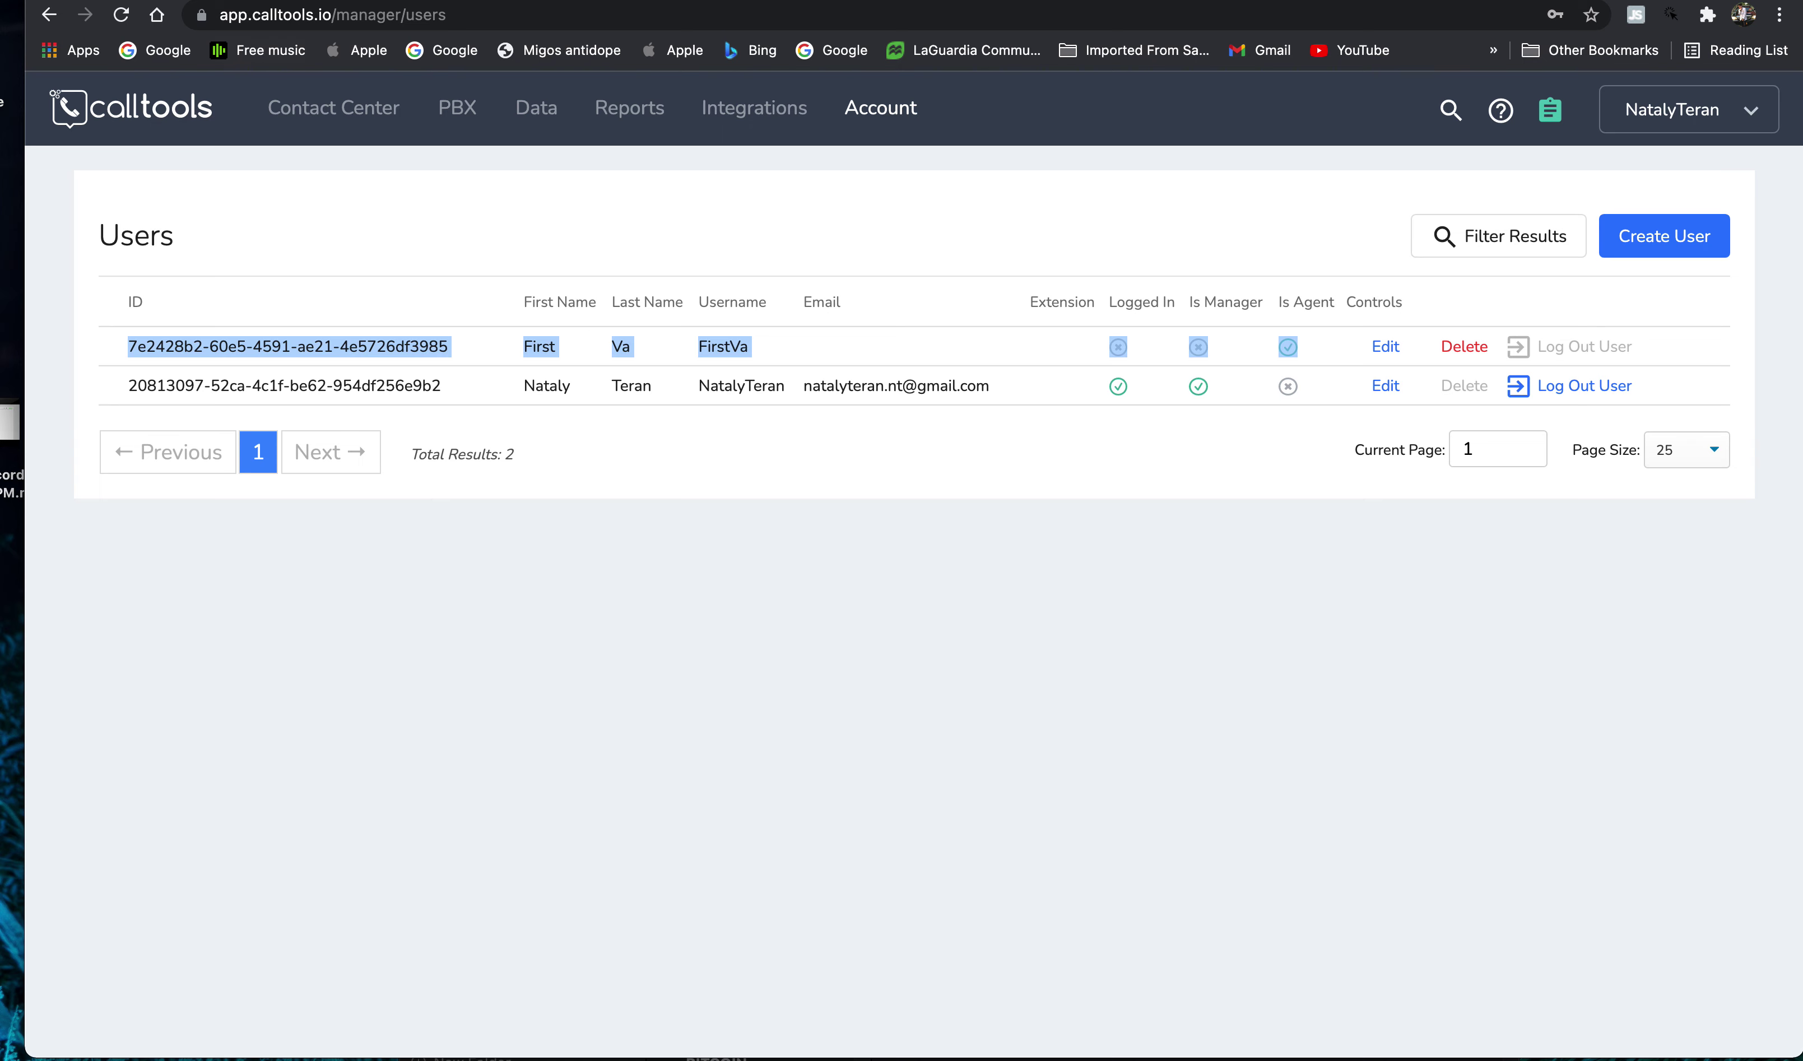
left_click(347, 128)
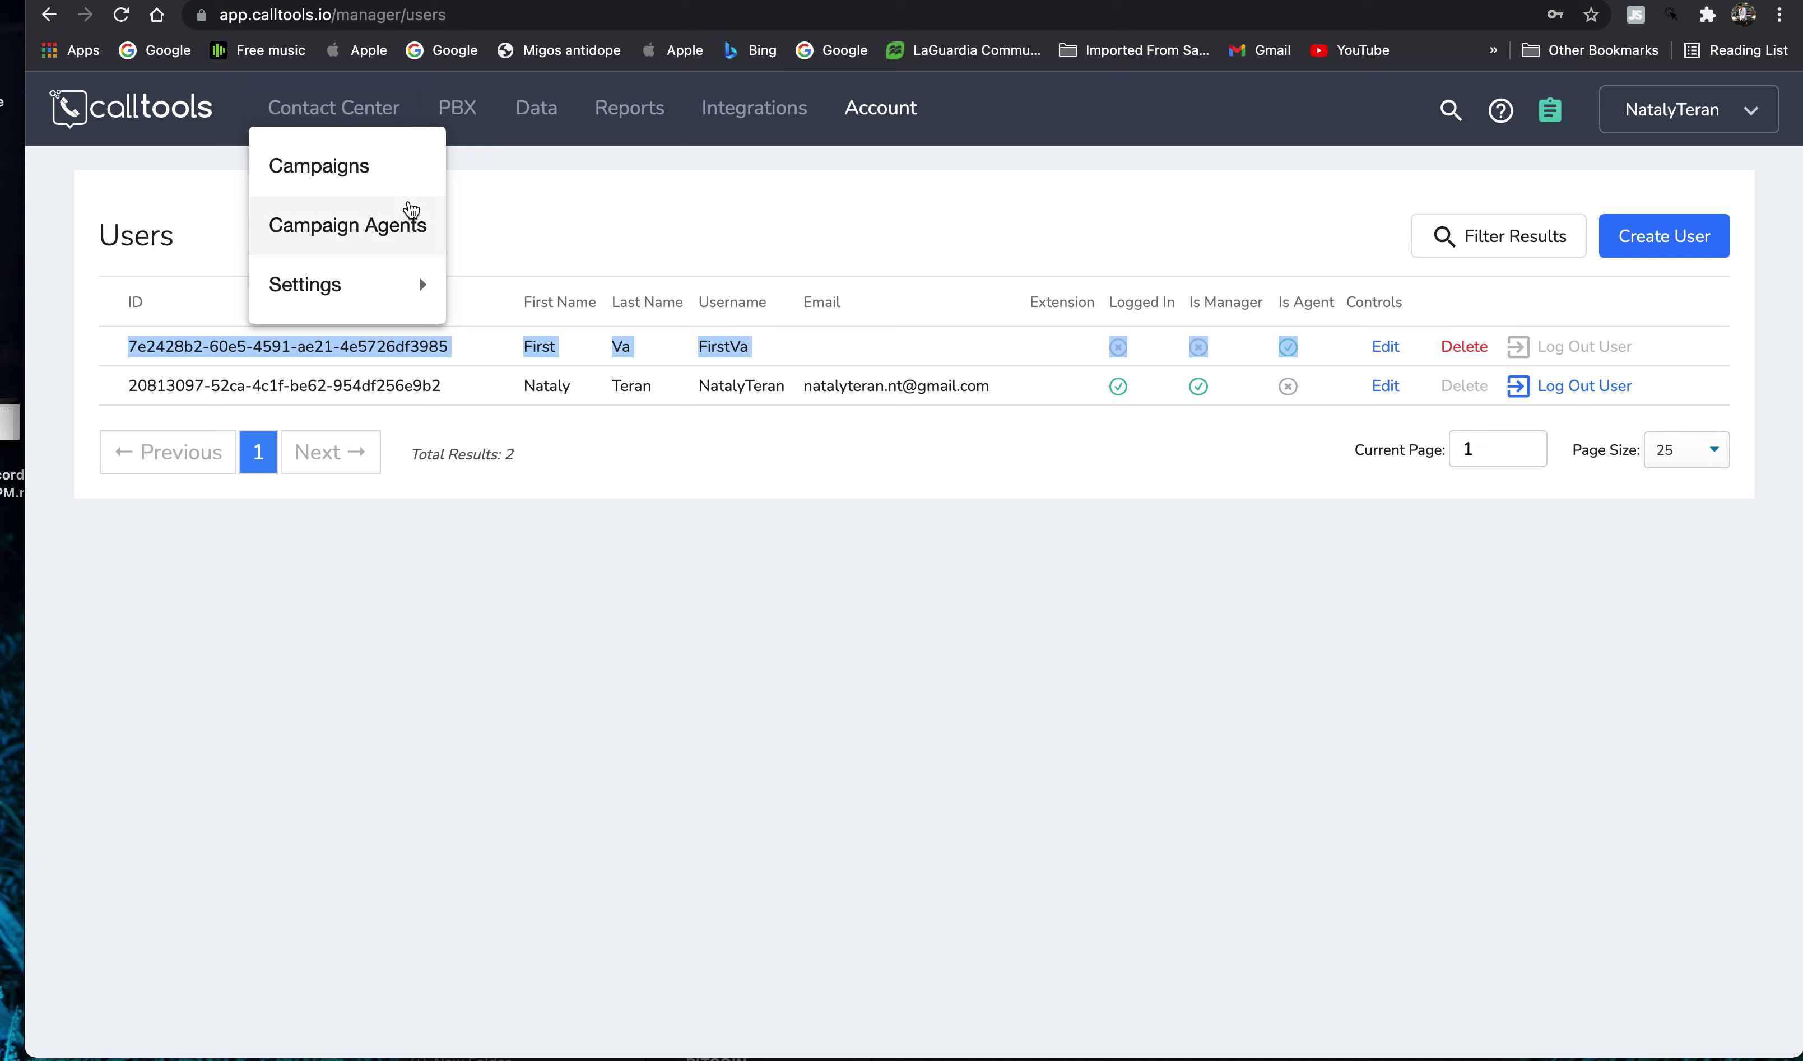
left_click(346, 175)
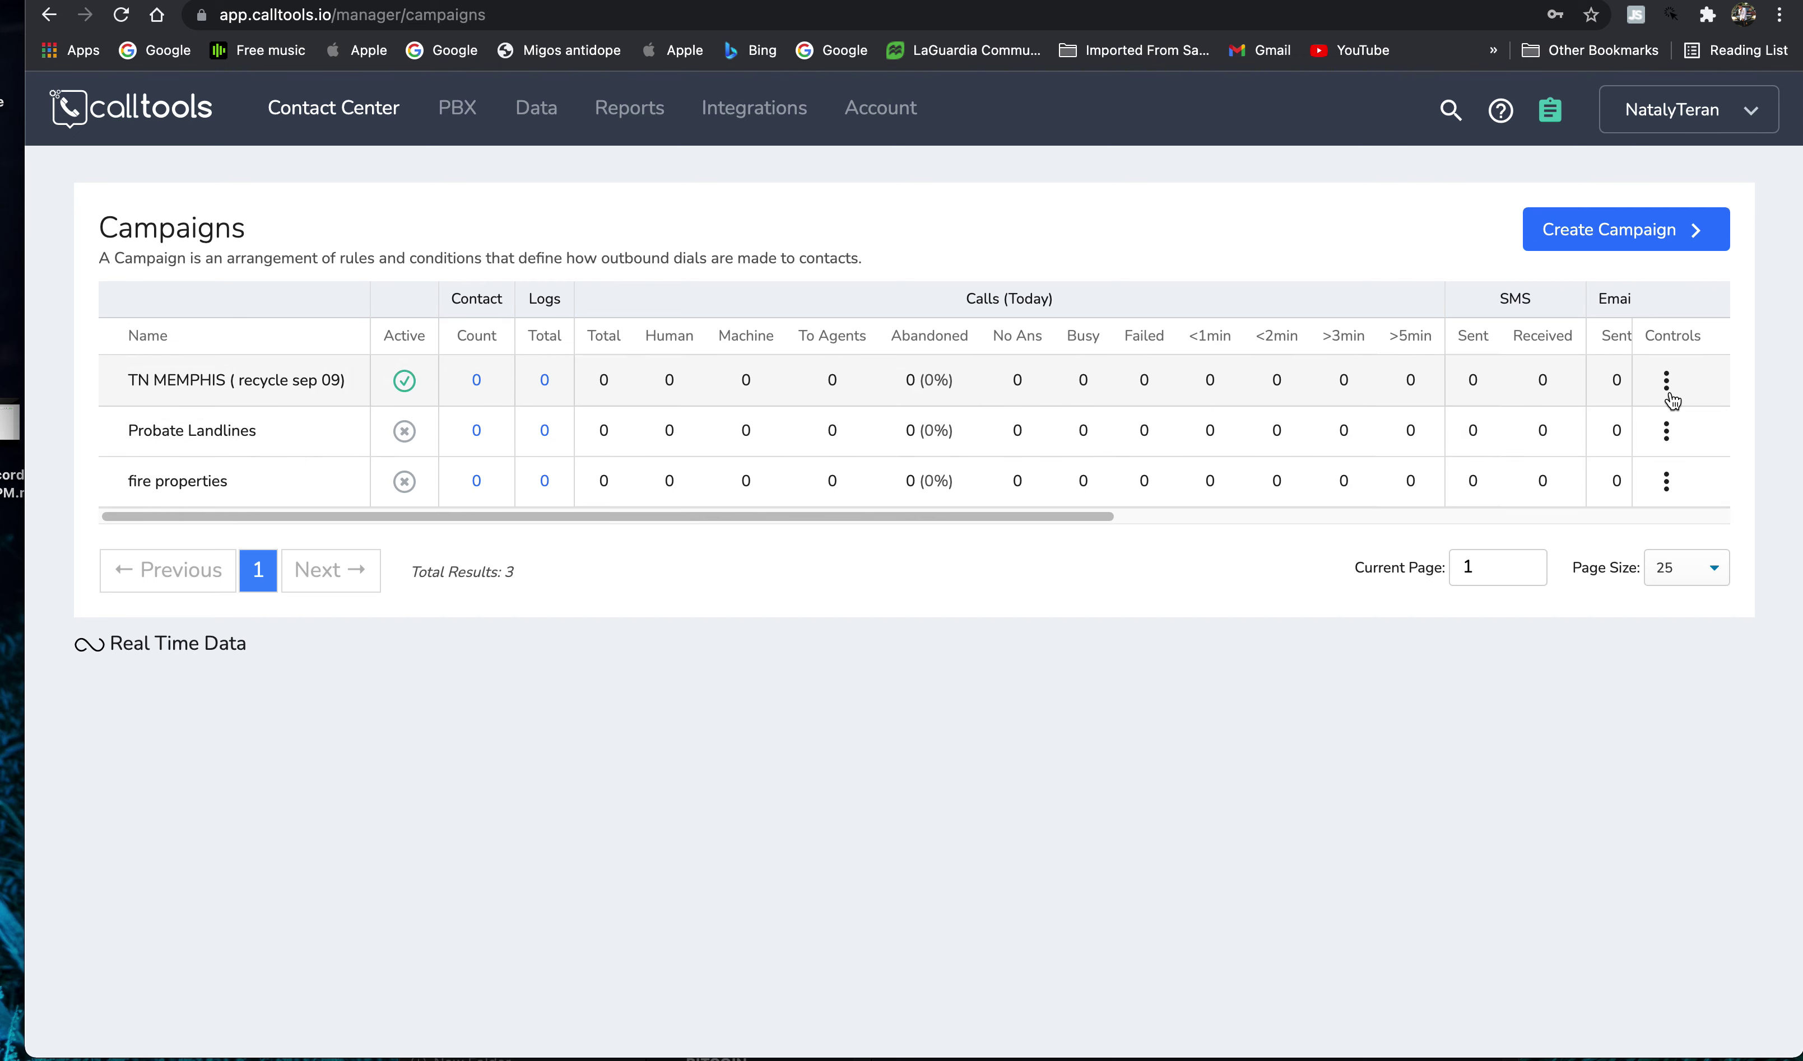
- Browse the Data, Account and Contact Center menus, then open the TN MEMPHIS row's ⋮ Controls menu
left_click(536, 108)
left_click(423, 182)
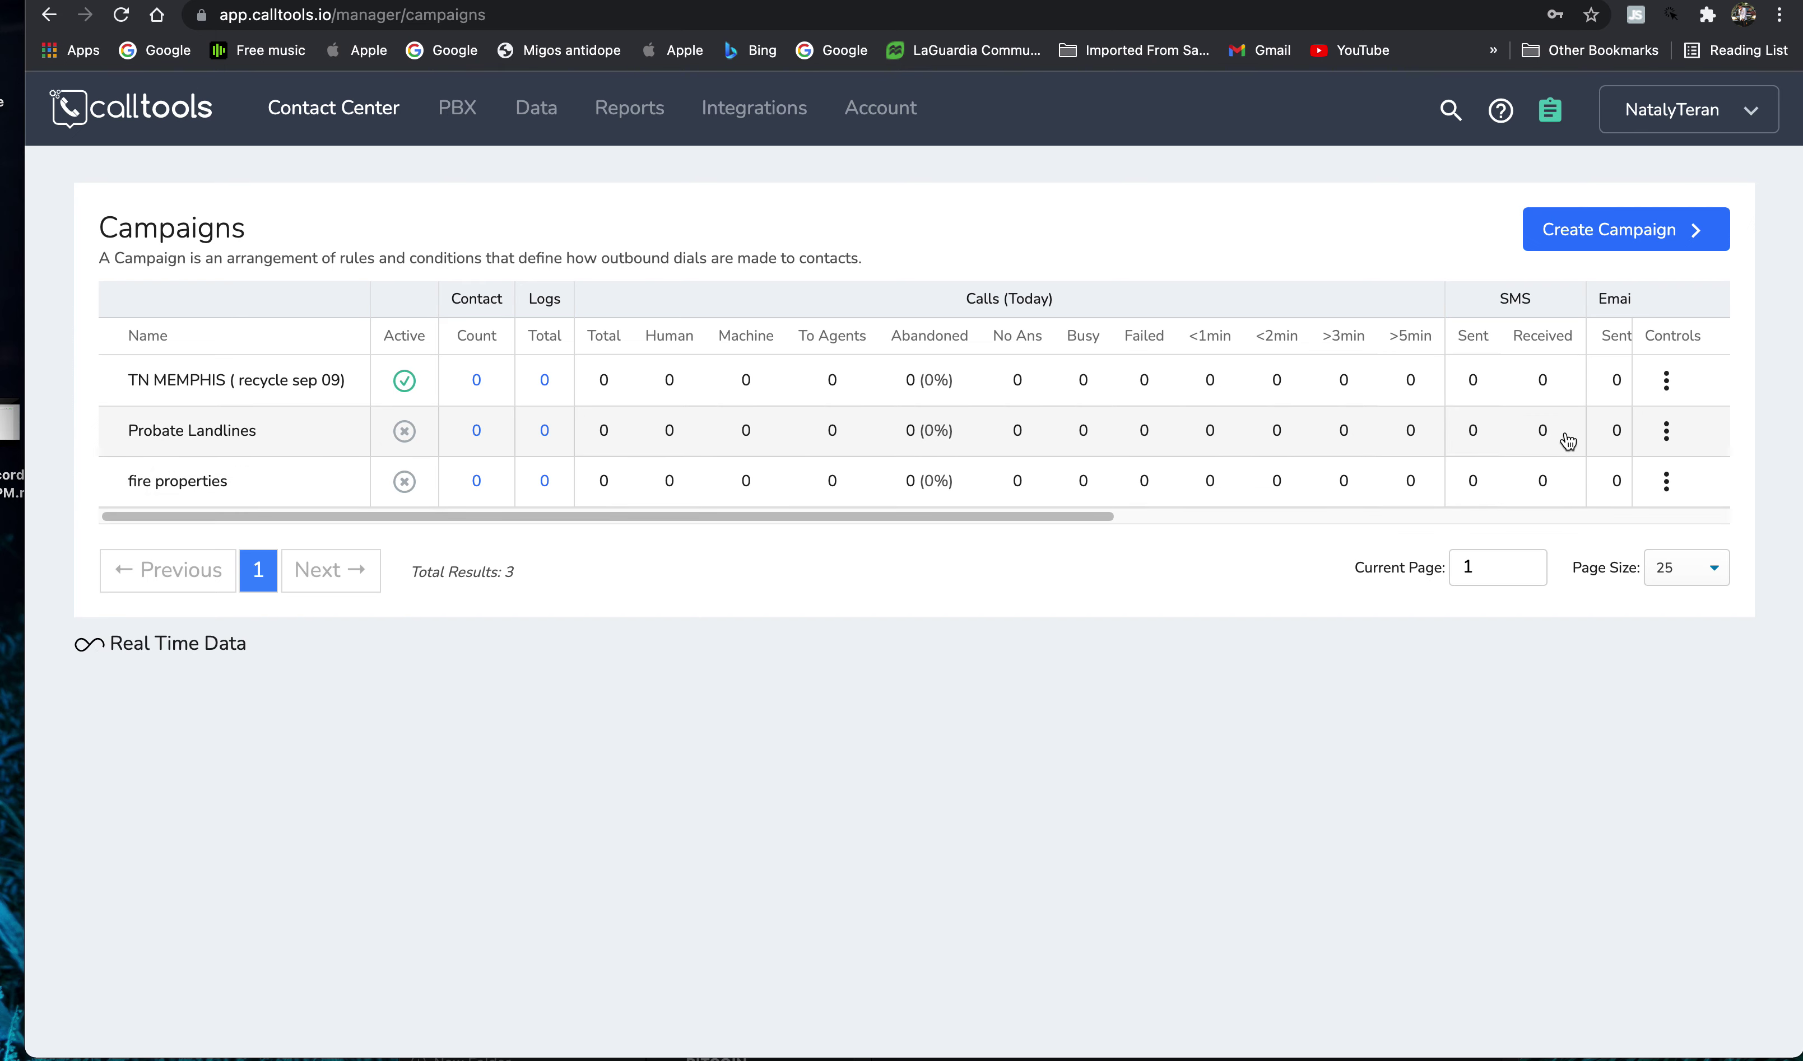
left_click(876, 125)
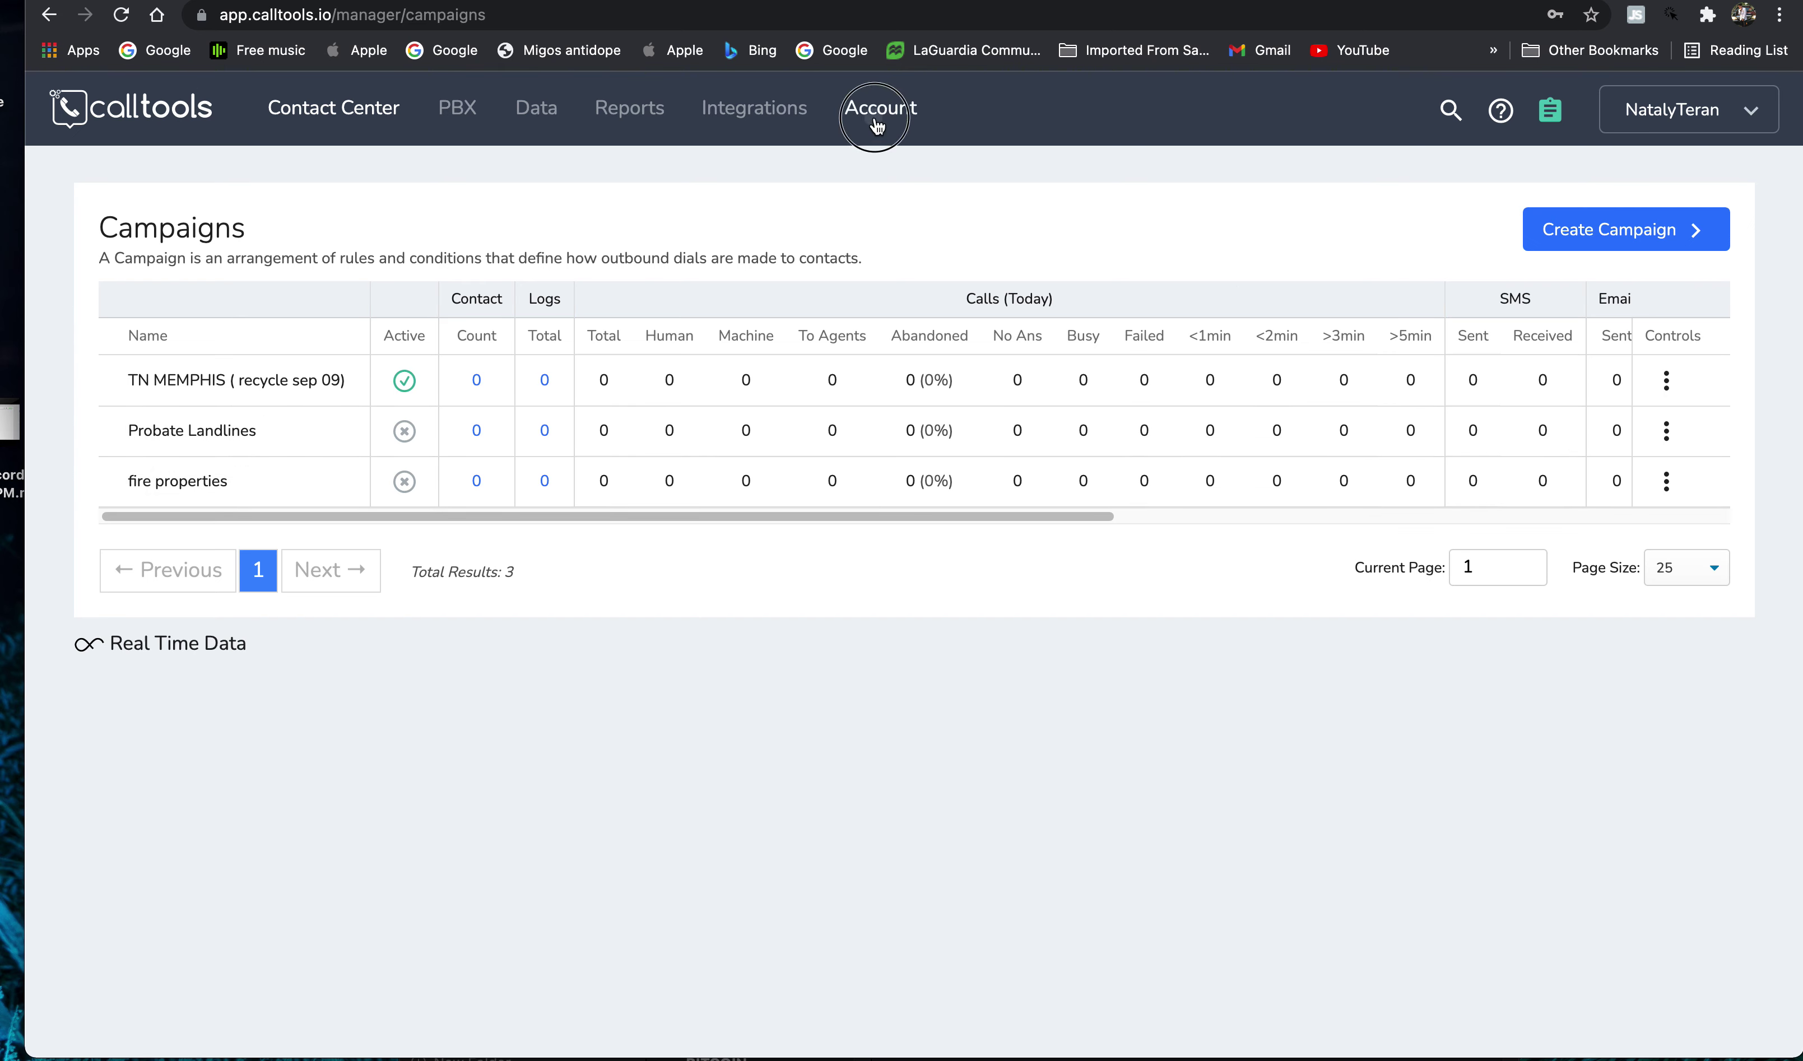
left_click(631, 203)
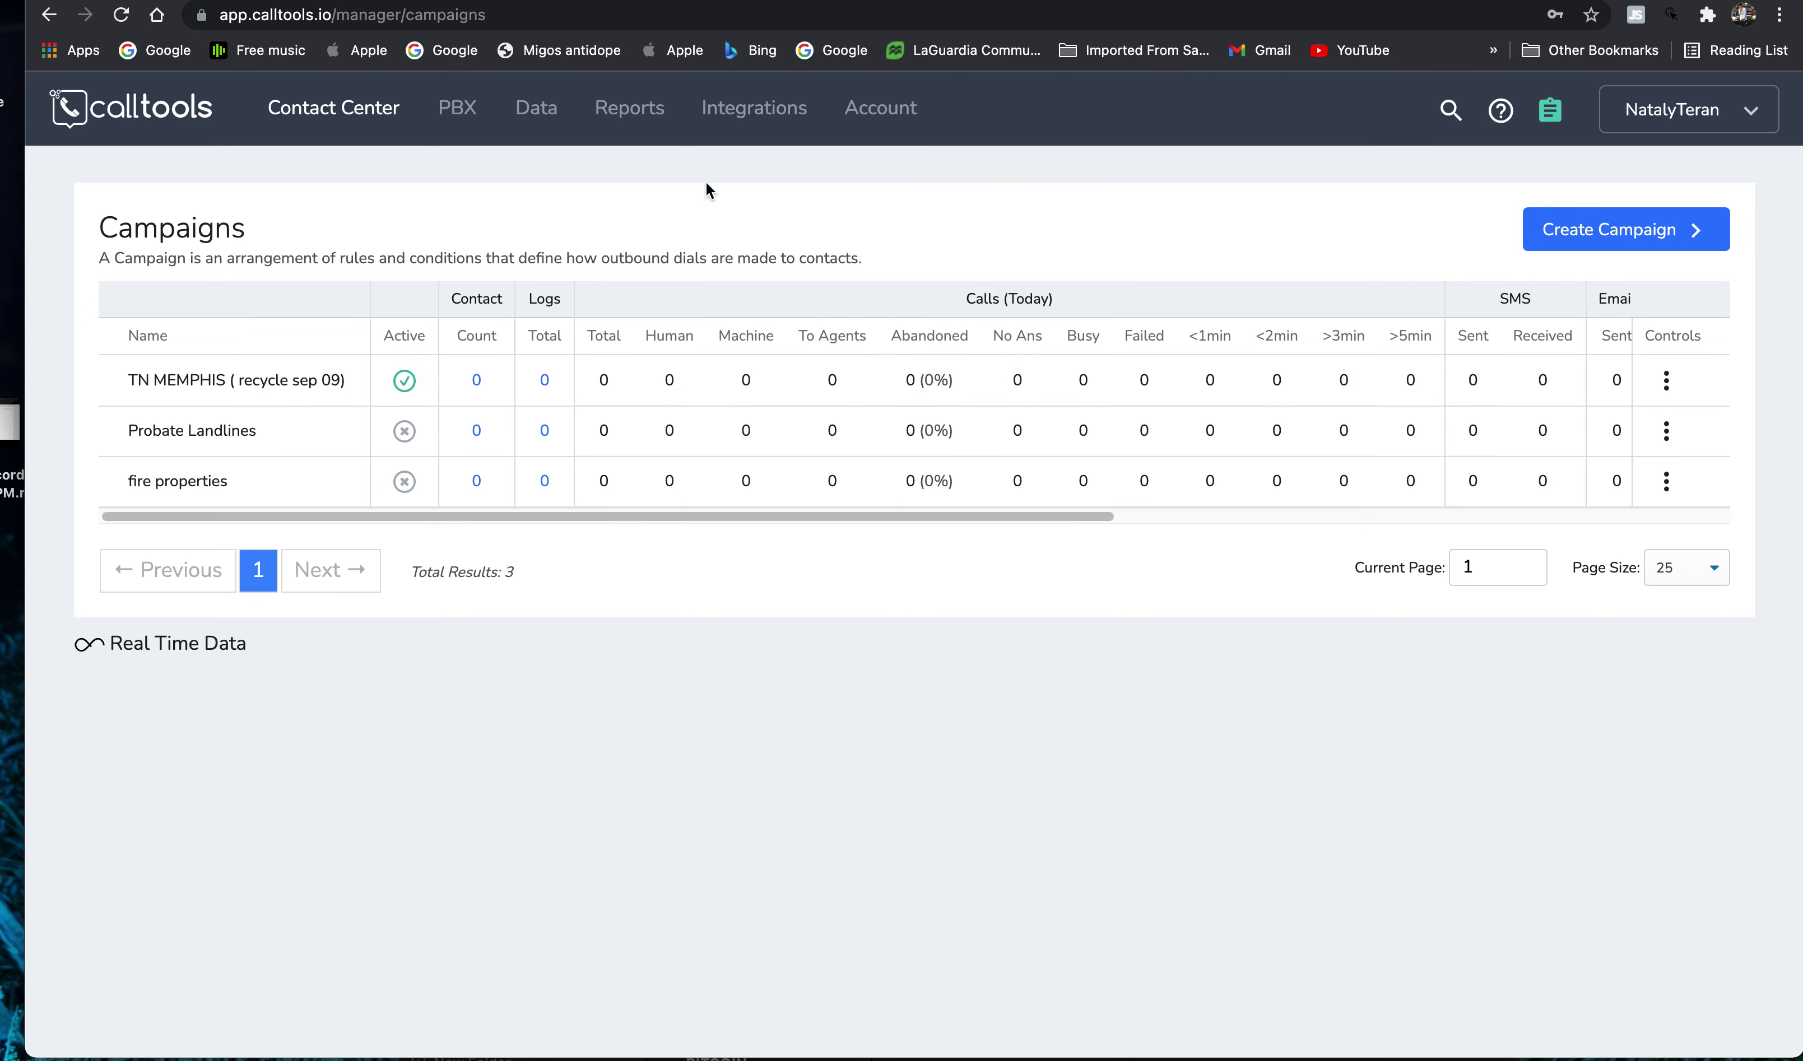
left_click(276, 102)
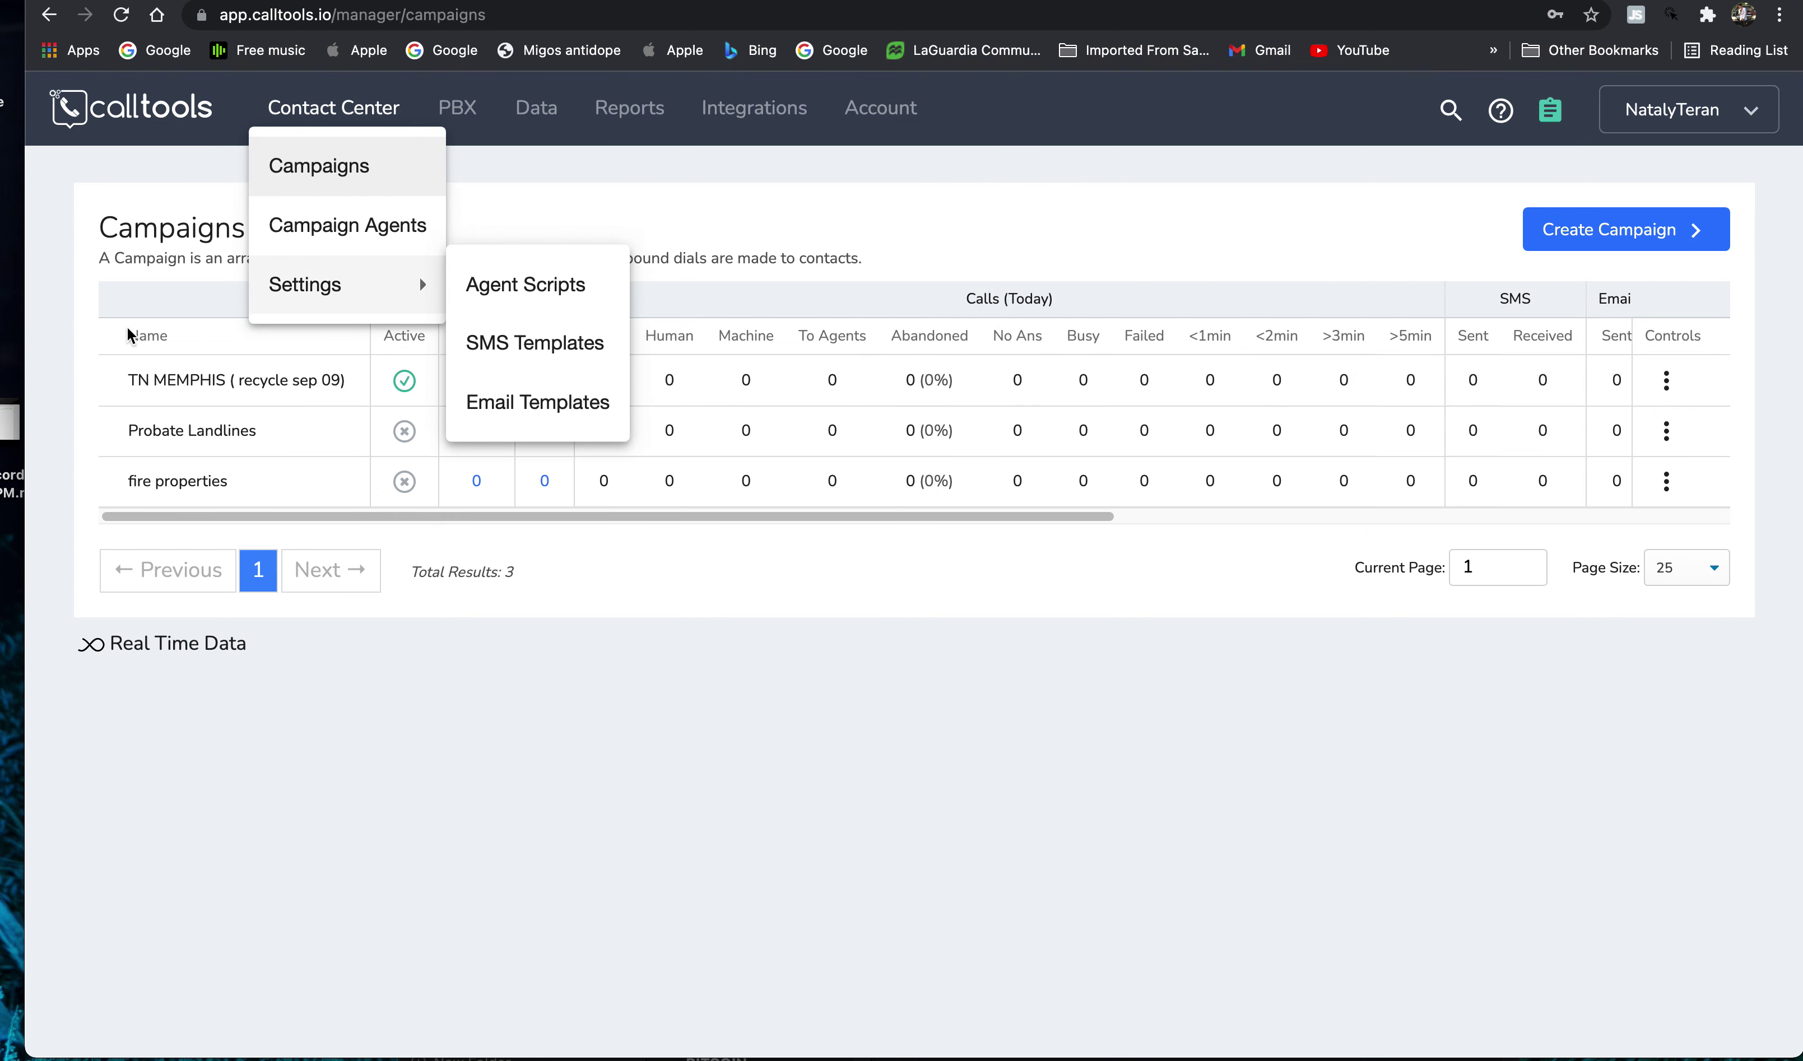
left_click(80, 342)
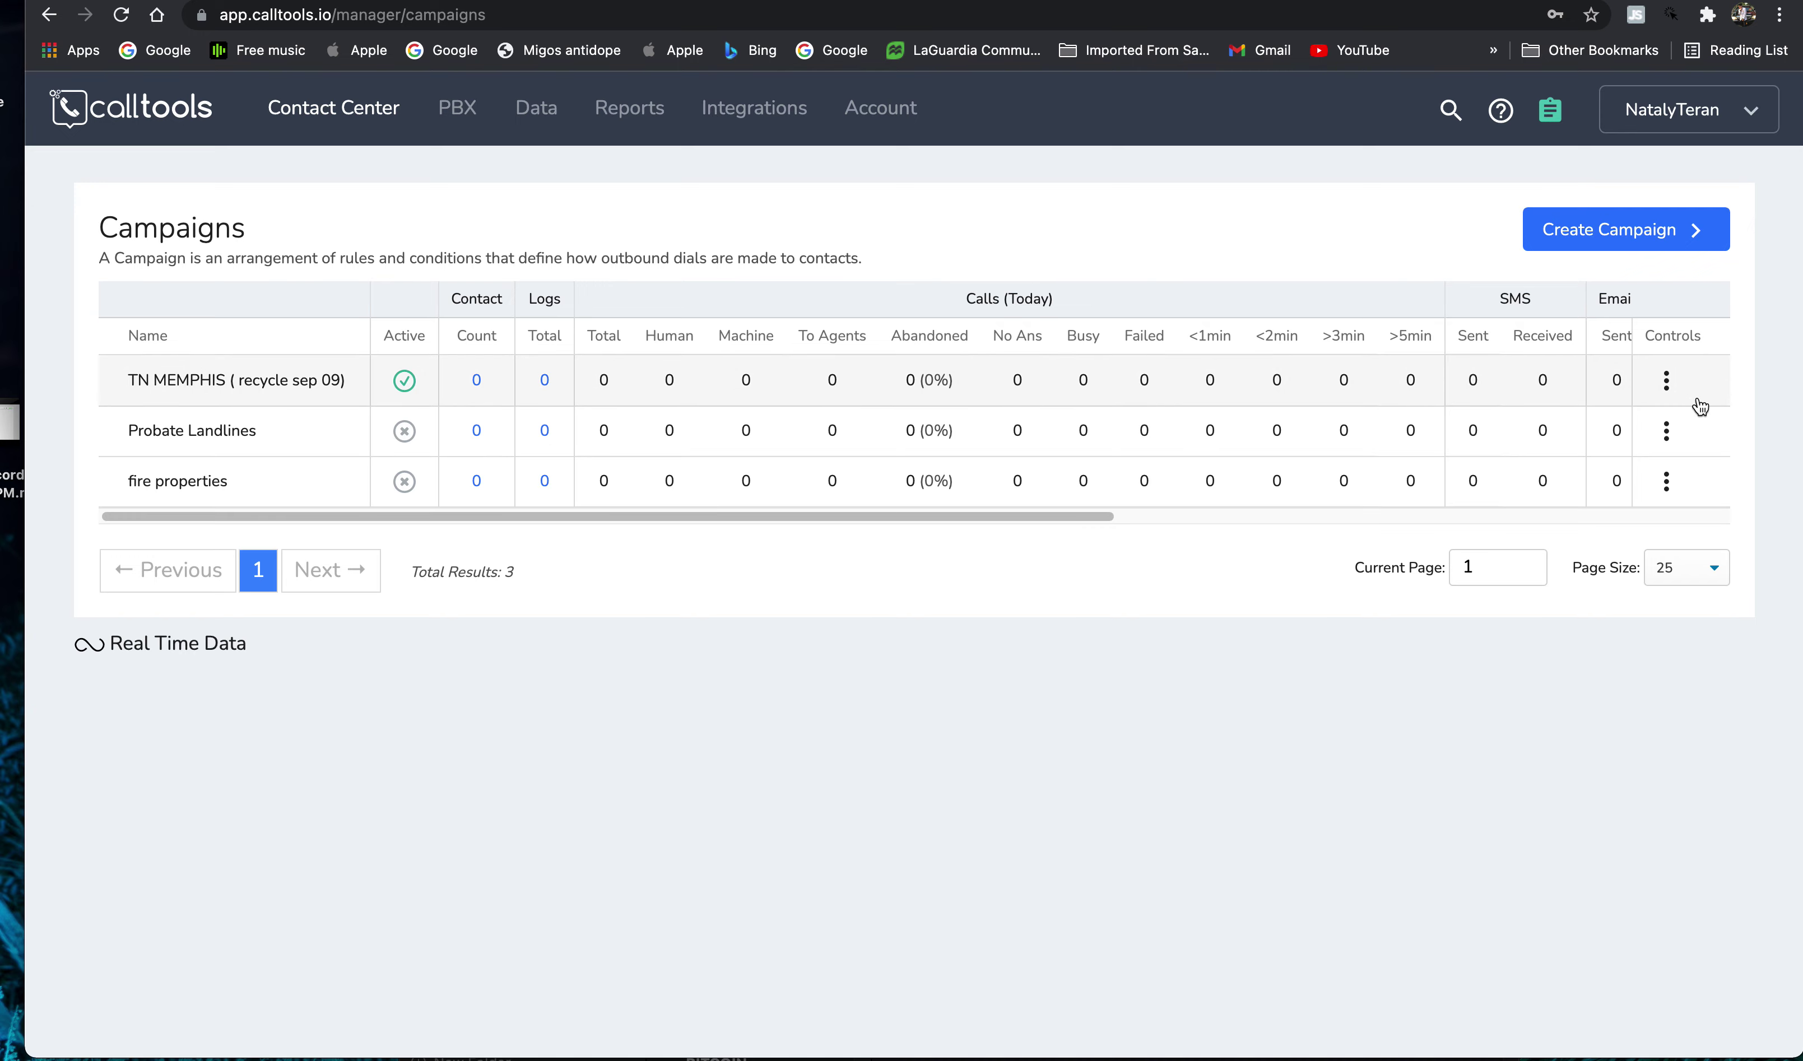
left_click(1667, 380)
- Open the TN MEMPHIS campaign settings and review its live filter conditions
left_click(1582, 514)
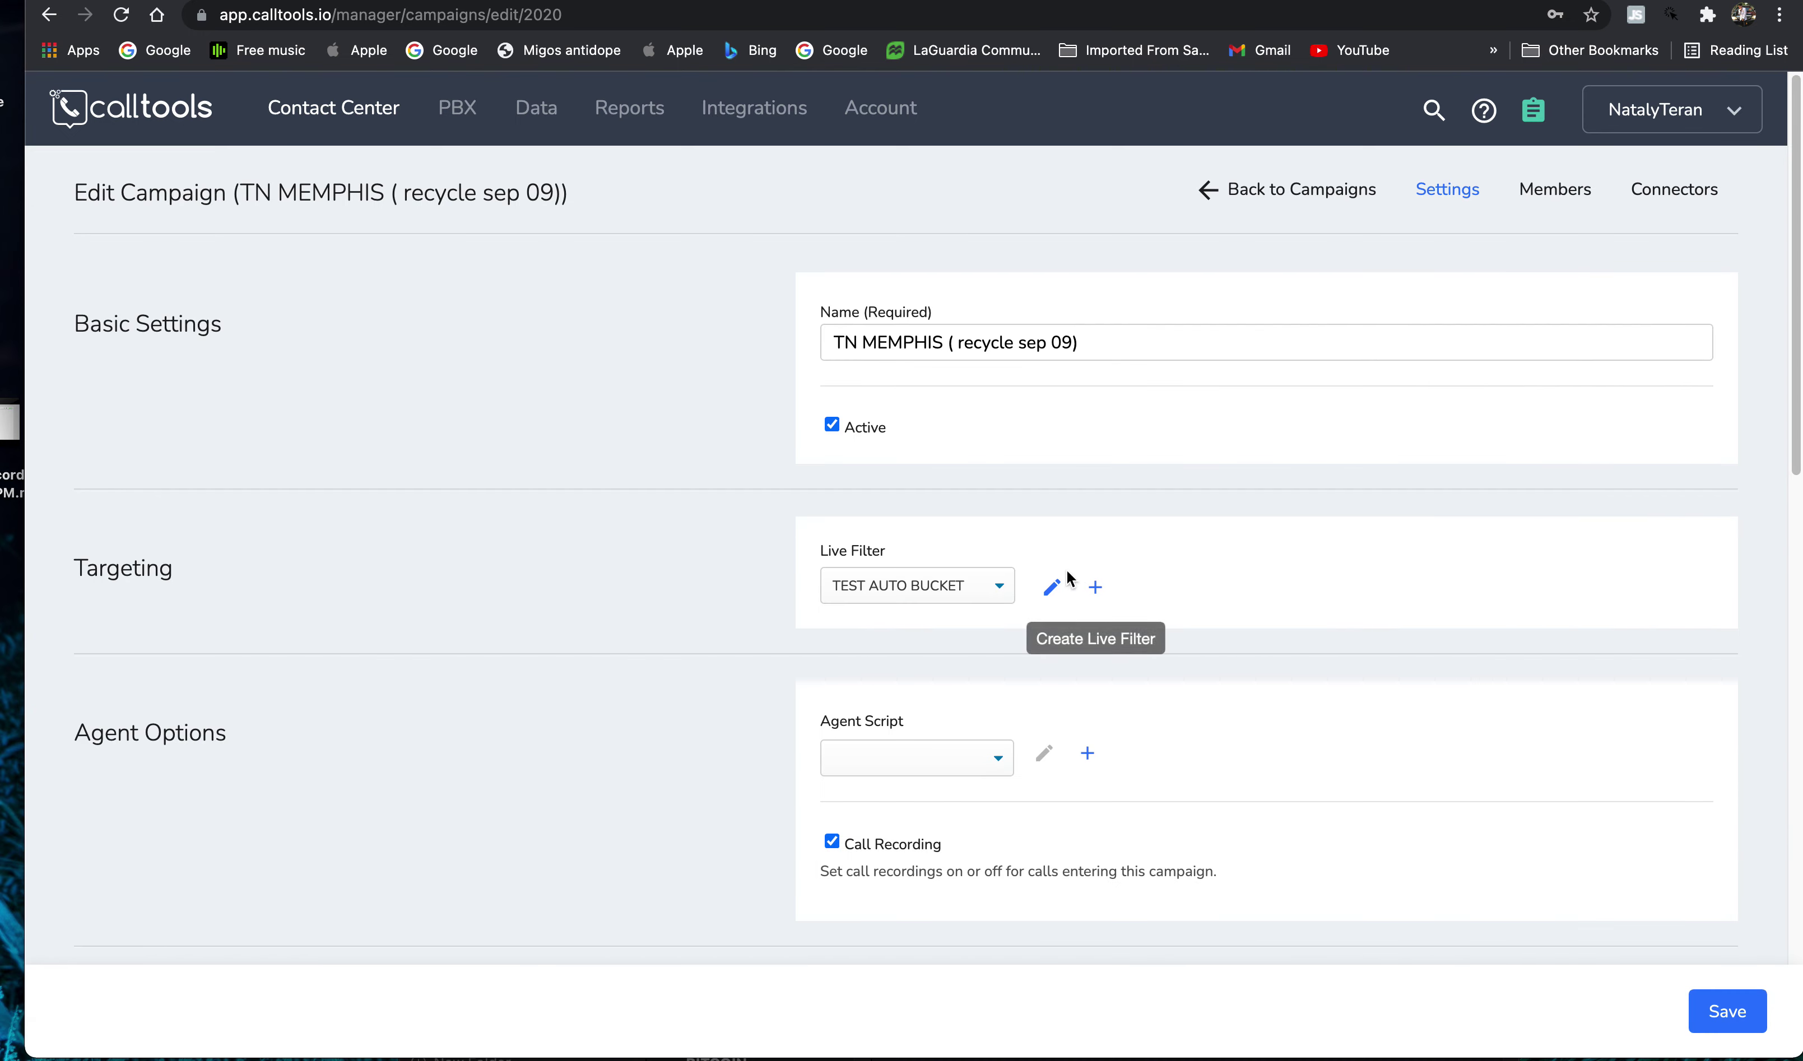
left_click(1054, 587)
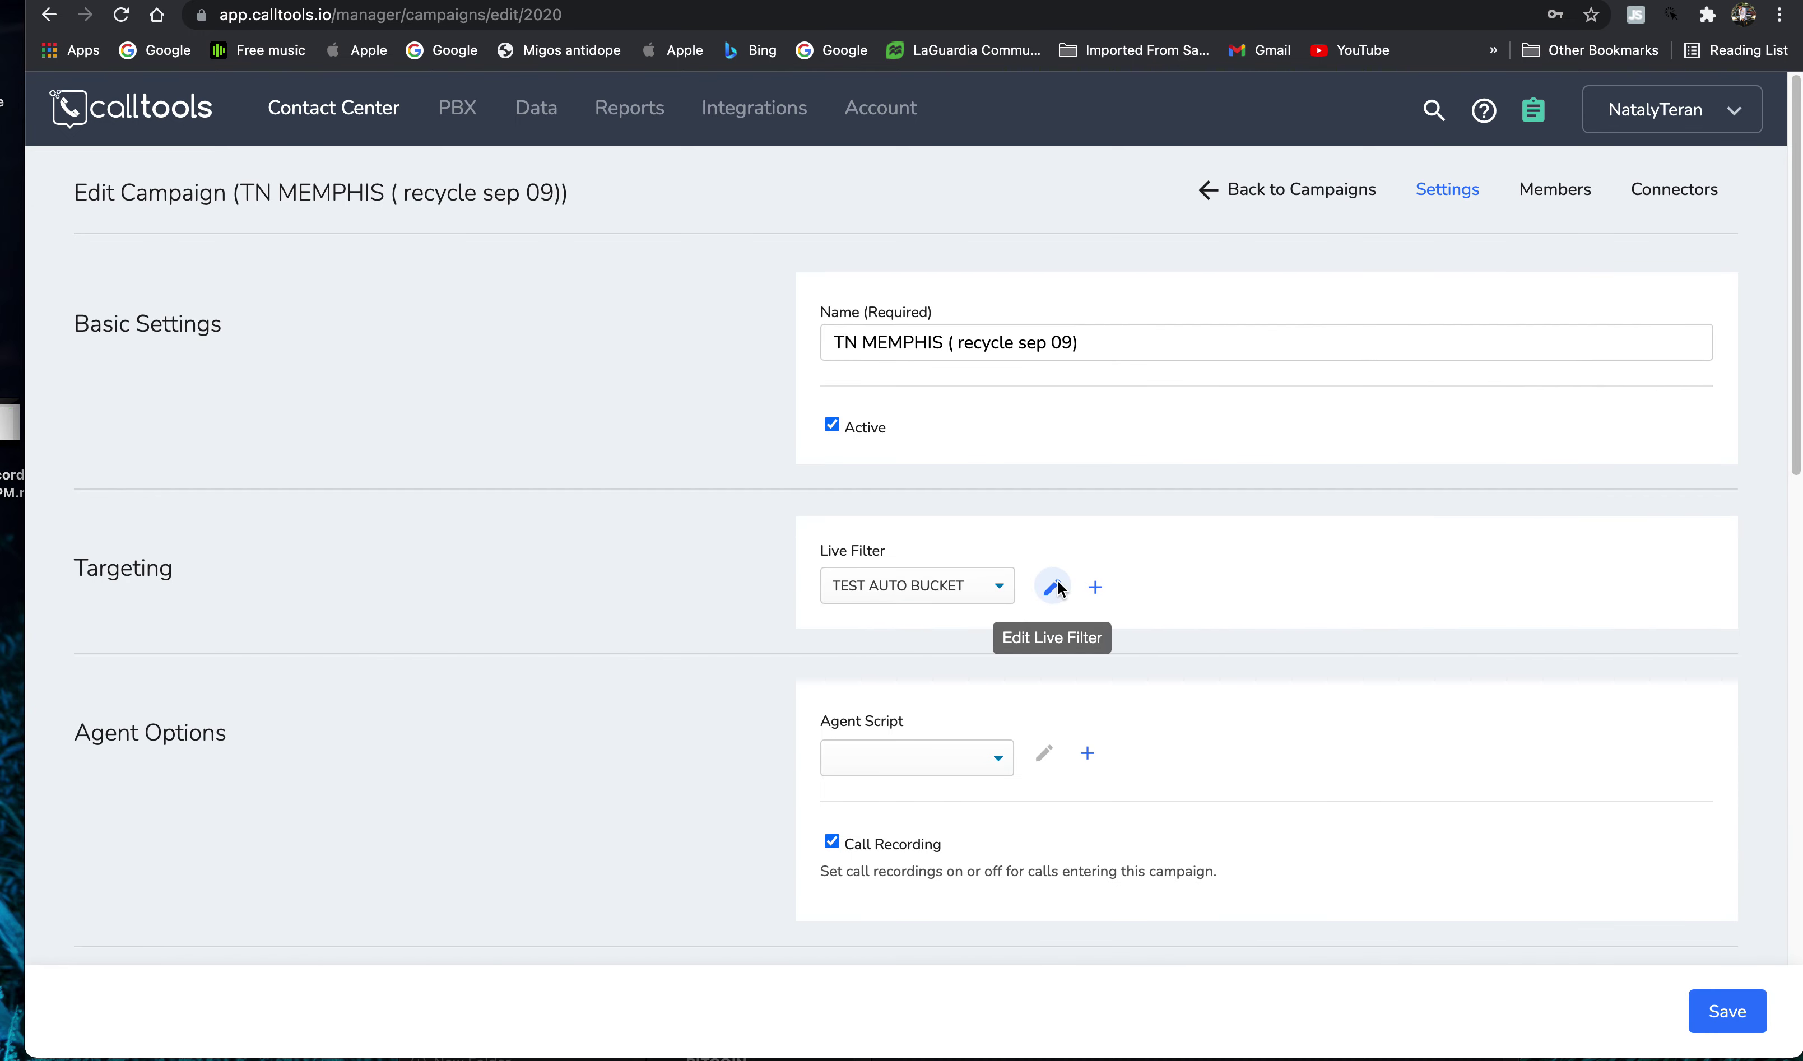
scroll(786, 521, "down", 20)
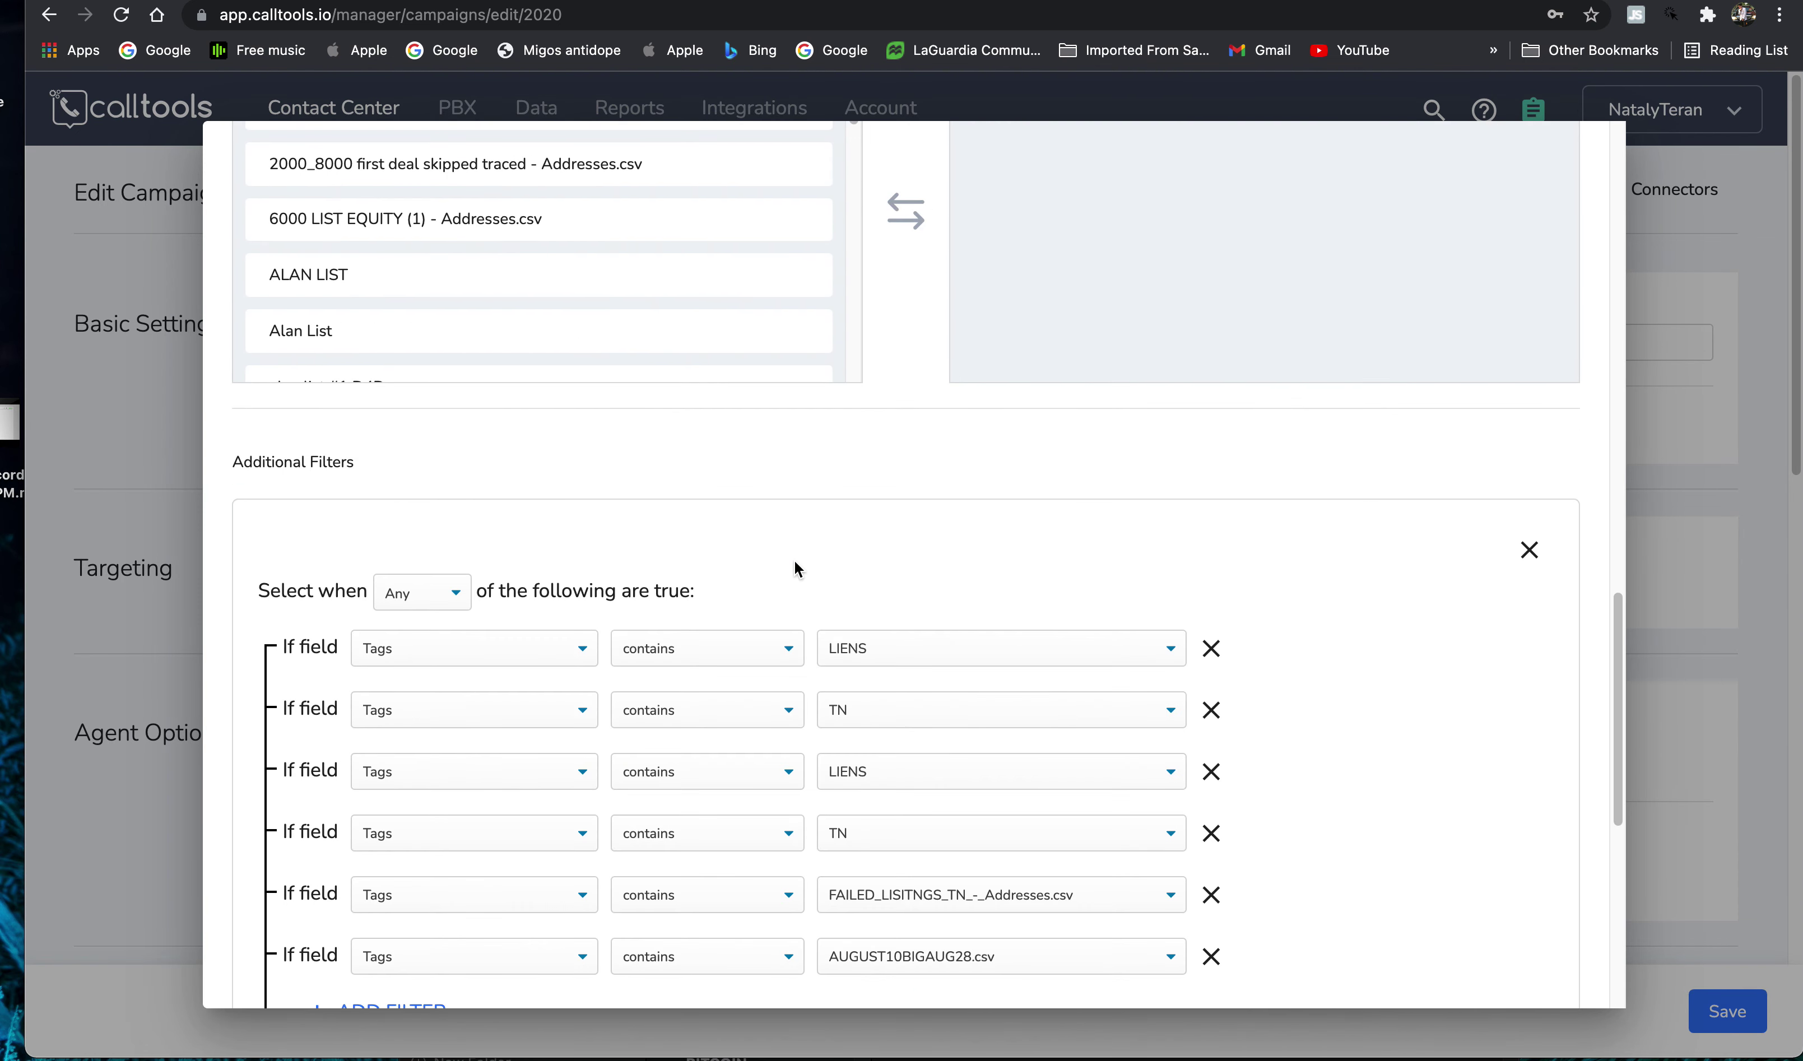
scroll(794, 559, "up", 8)
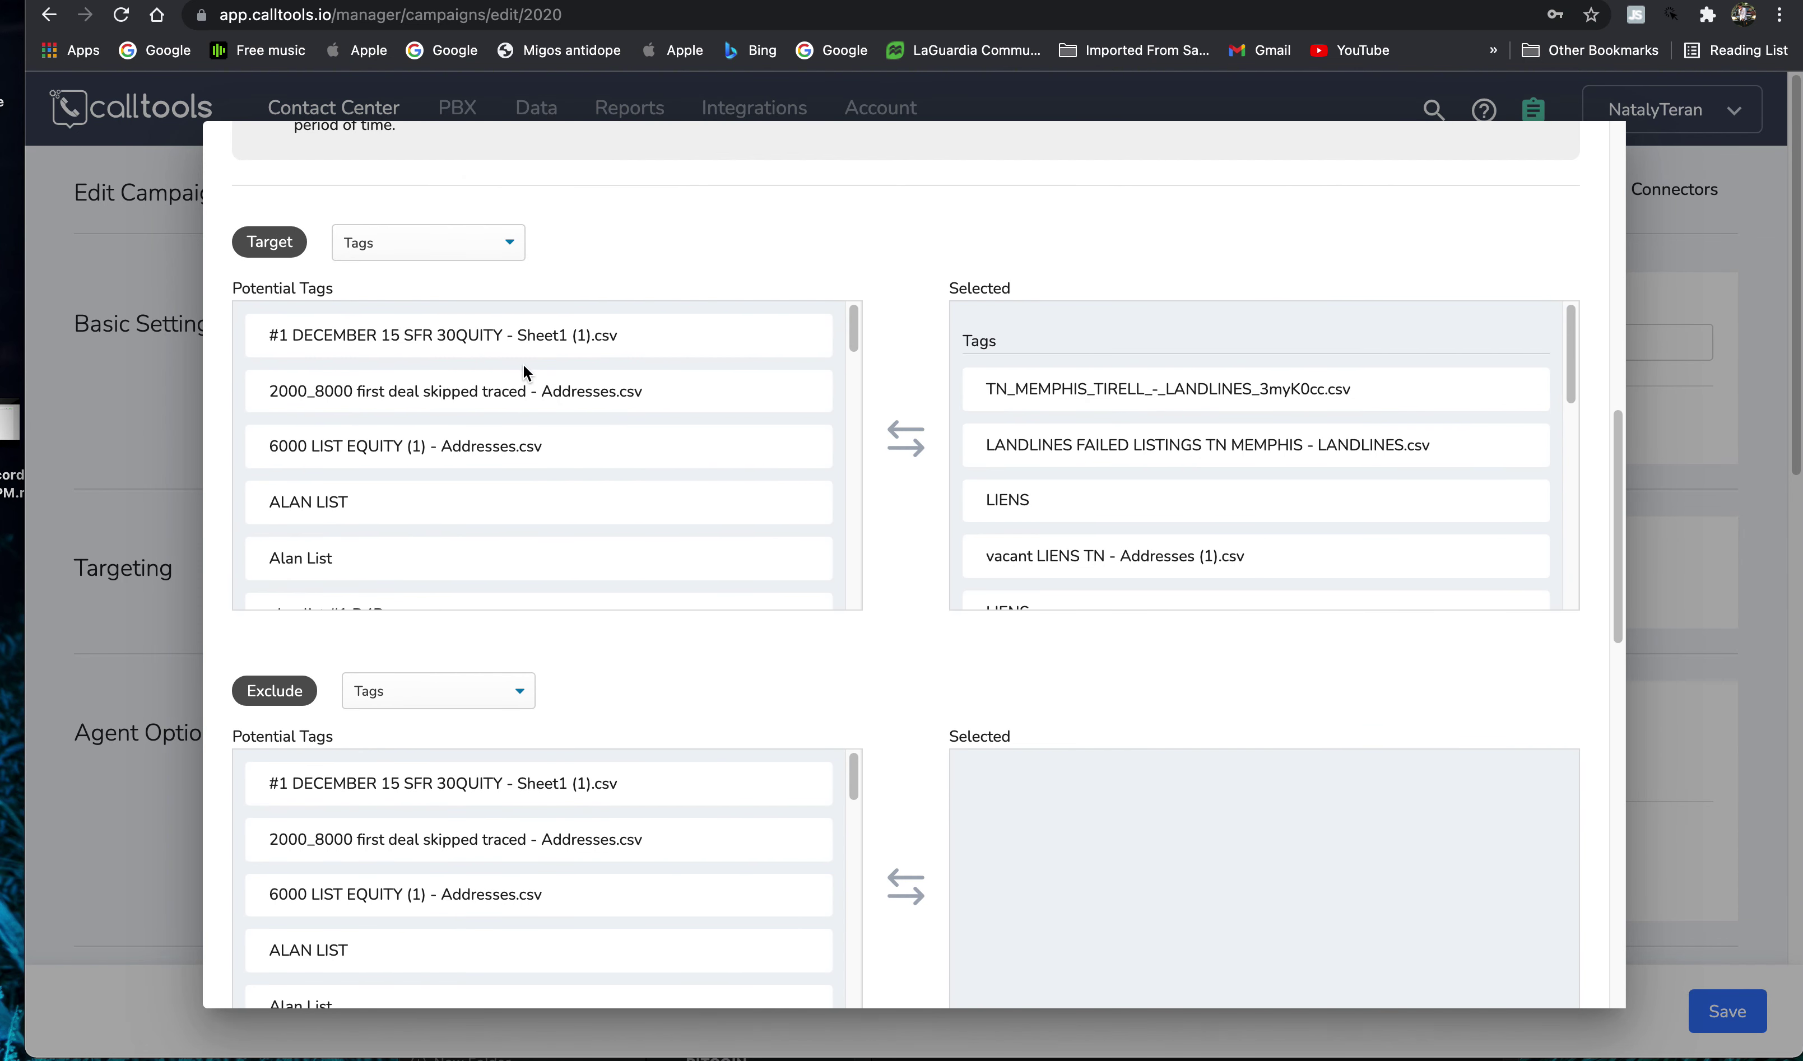
scroll(535, 414, "down", 10)
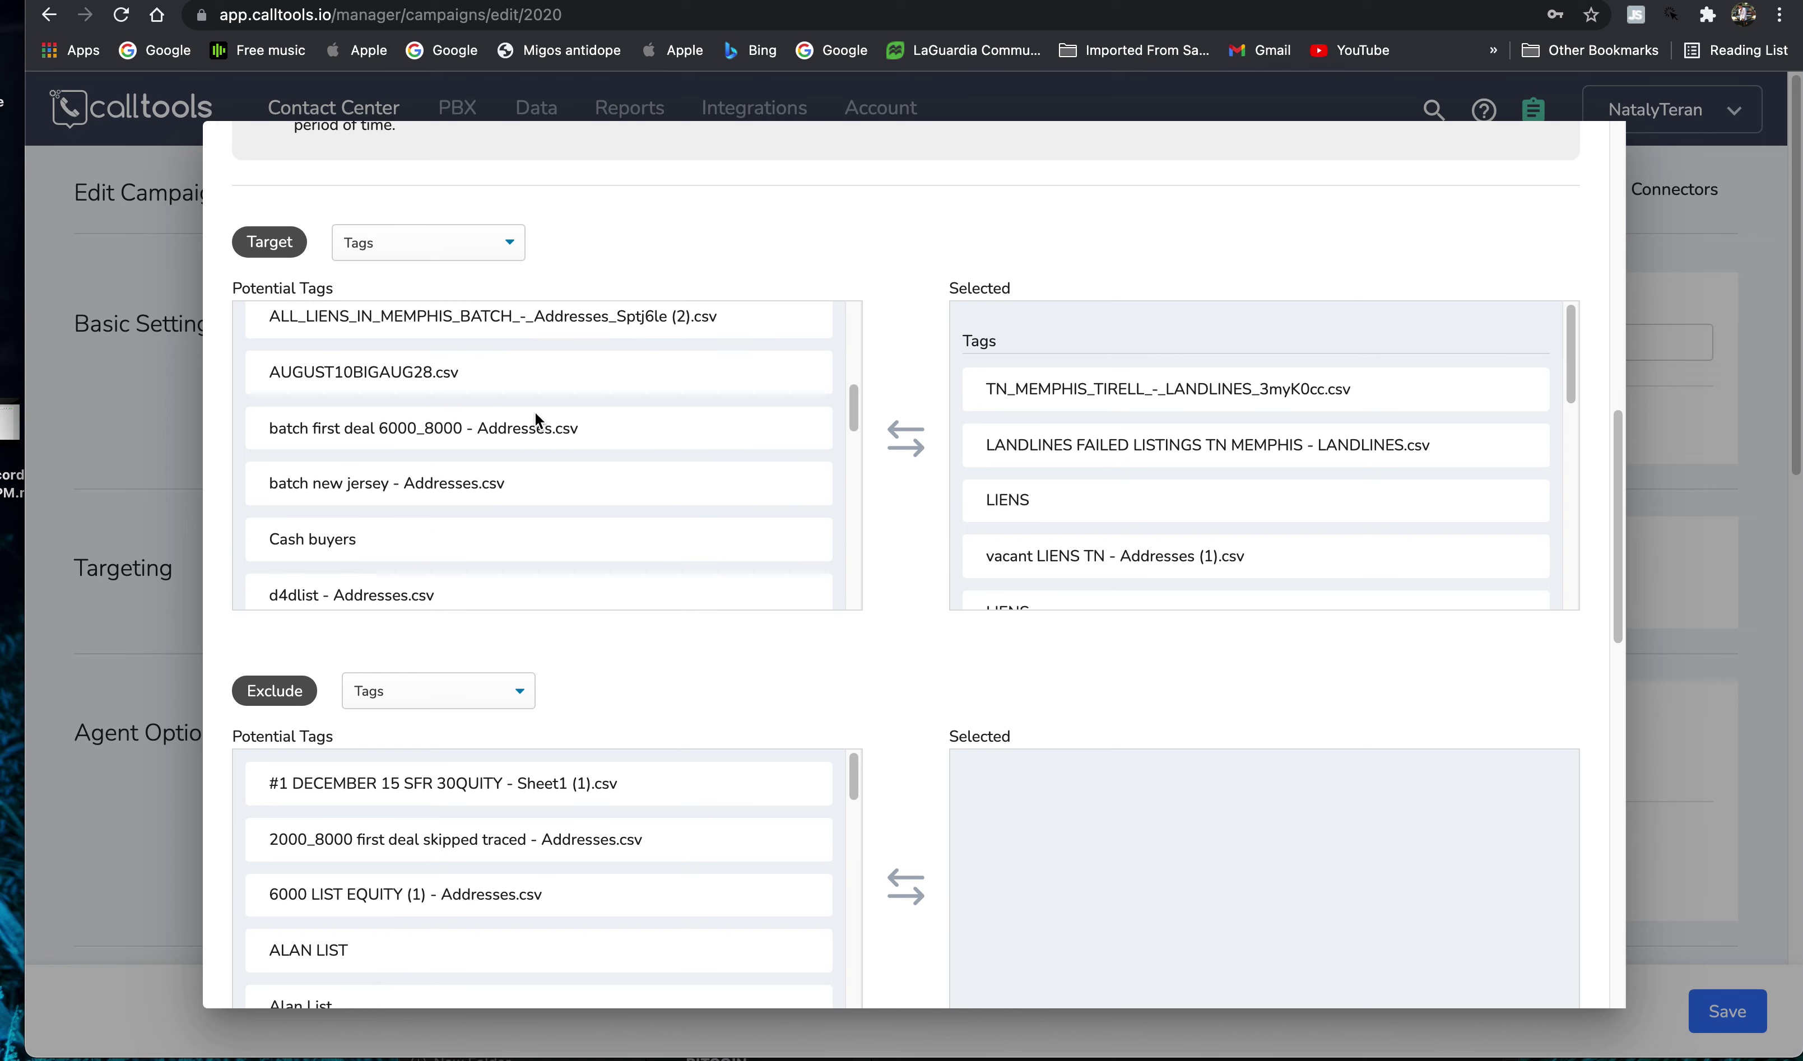
scroll(511, 419, "down", 10)
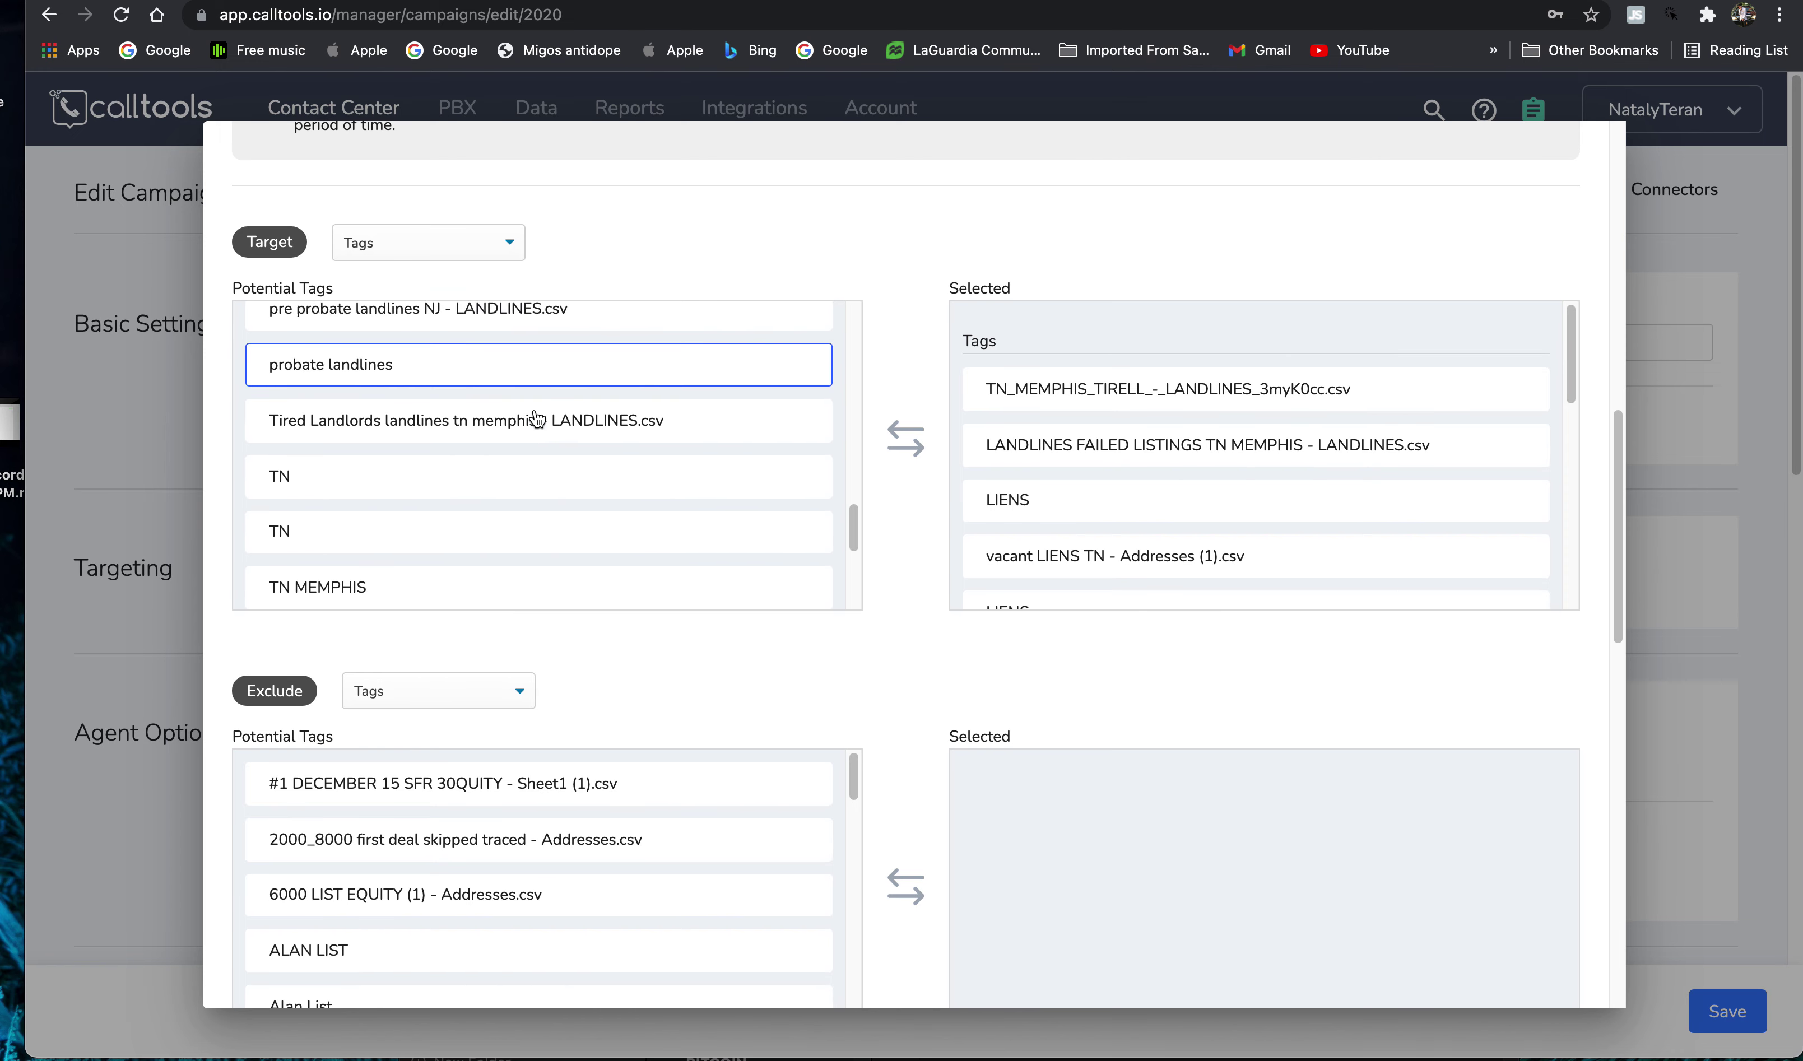
scroll(554, 415, "up", 3)
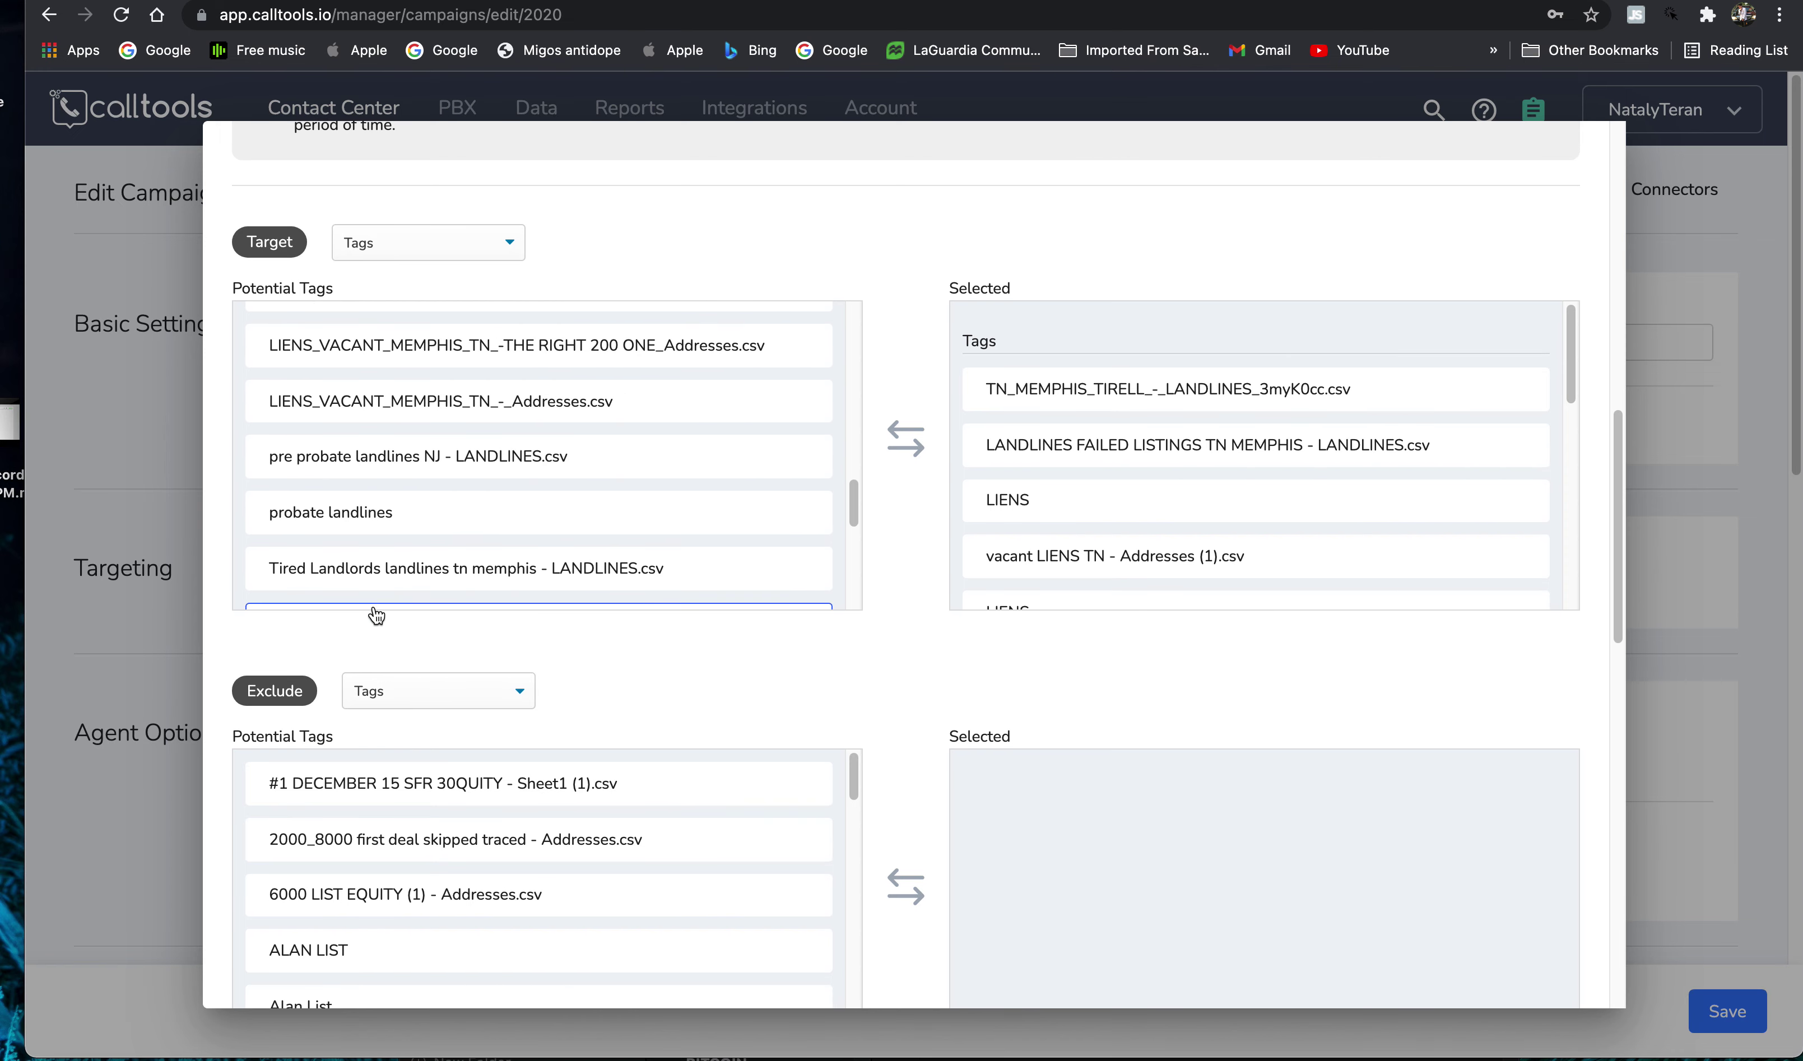
scroll(374, 608, "down", 3)
scroll(374, 611, "down", 5)
left_click_drag(202, 351, 788, 395)
left_click(786, 400)
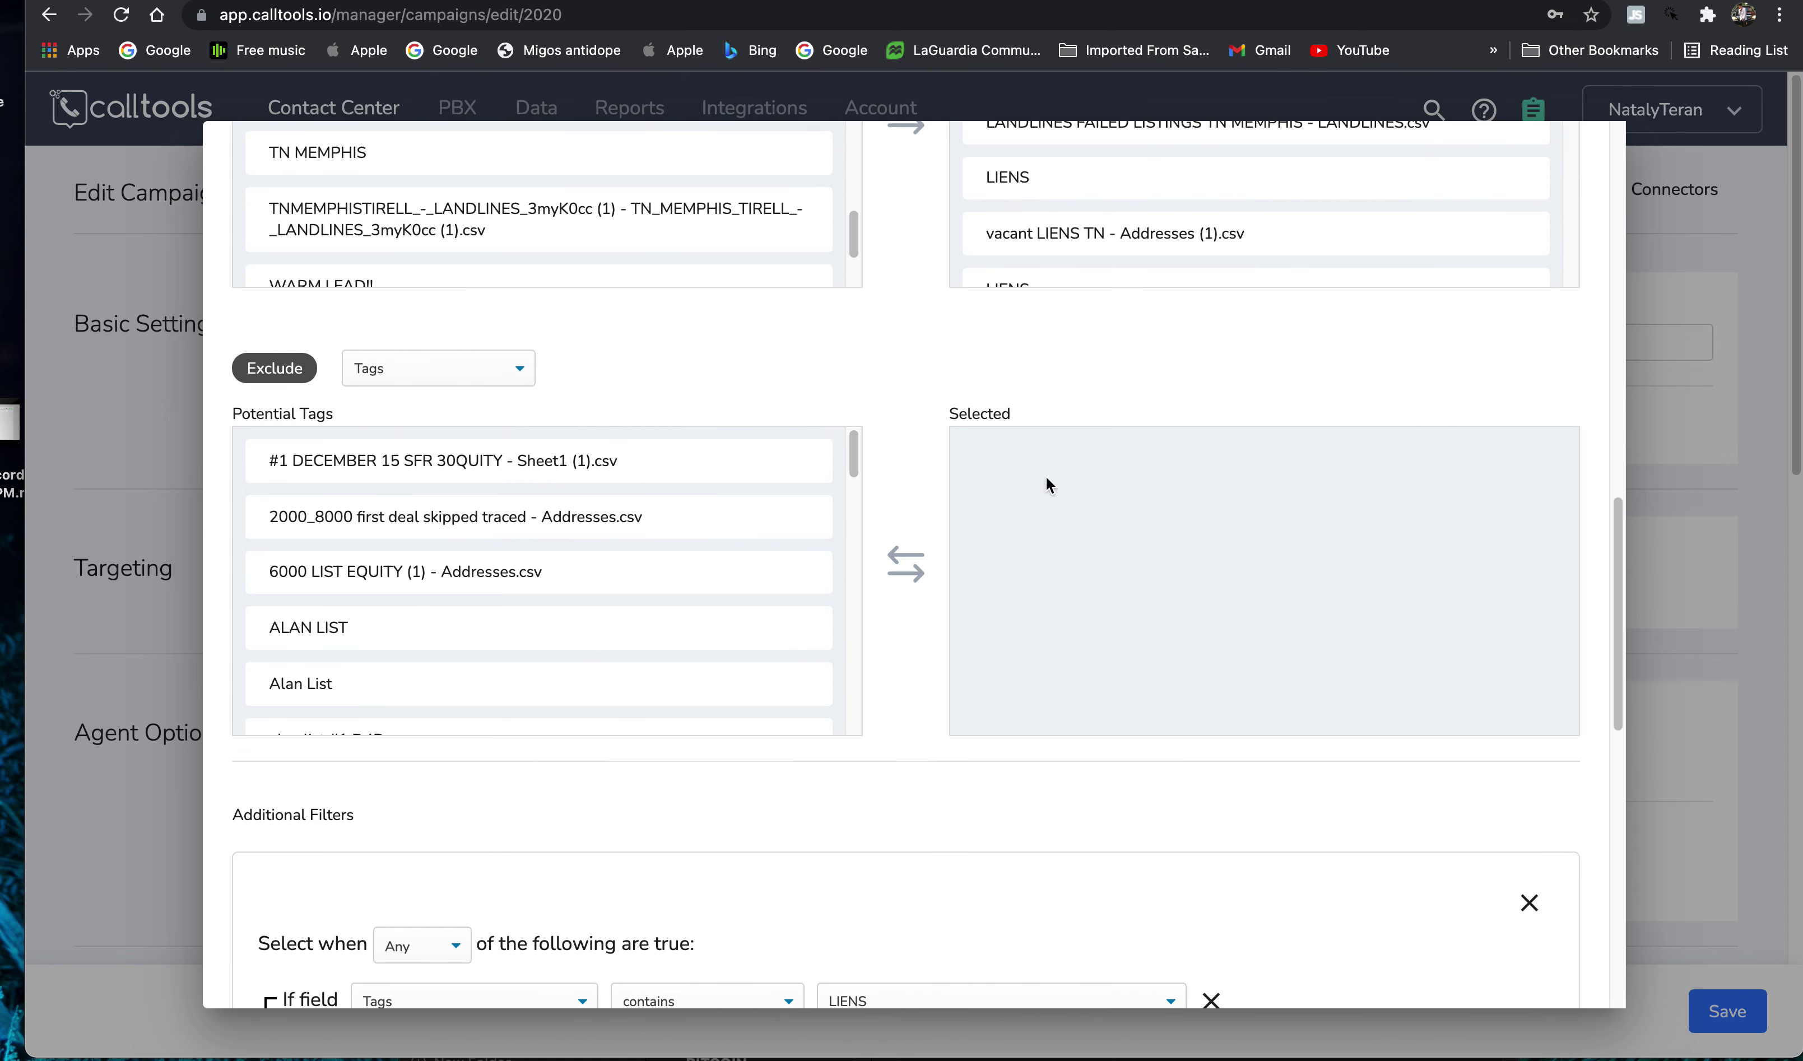
scroll(758, 652, "down", 8)
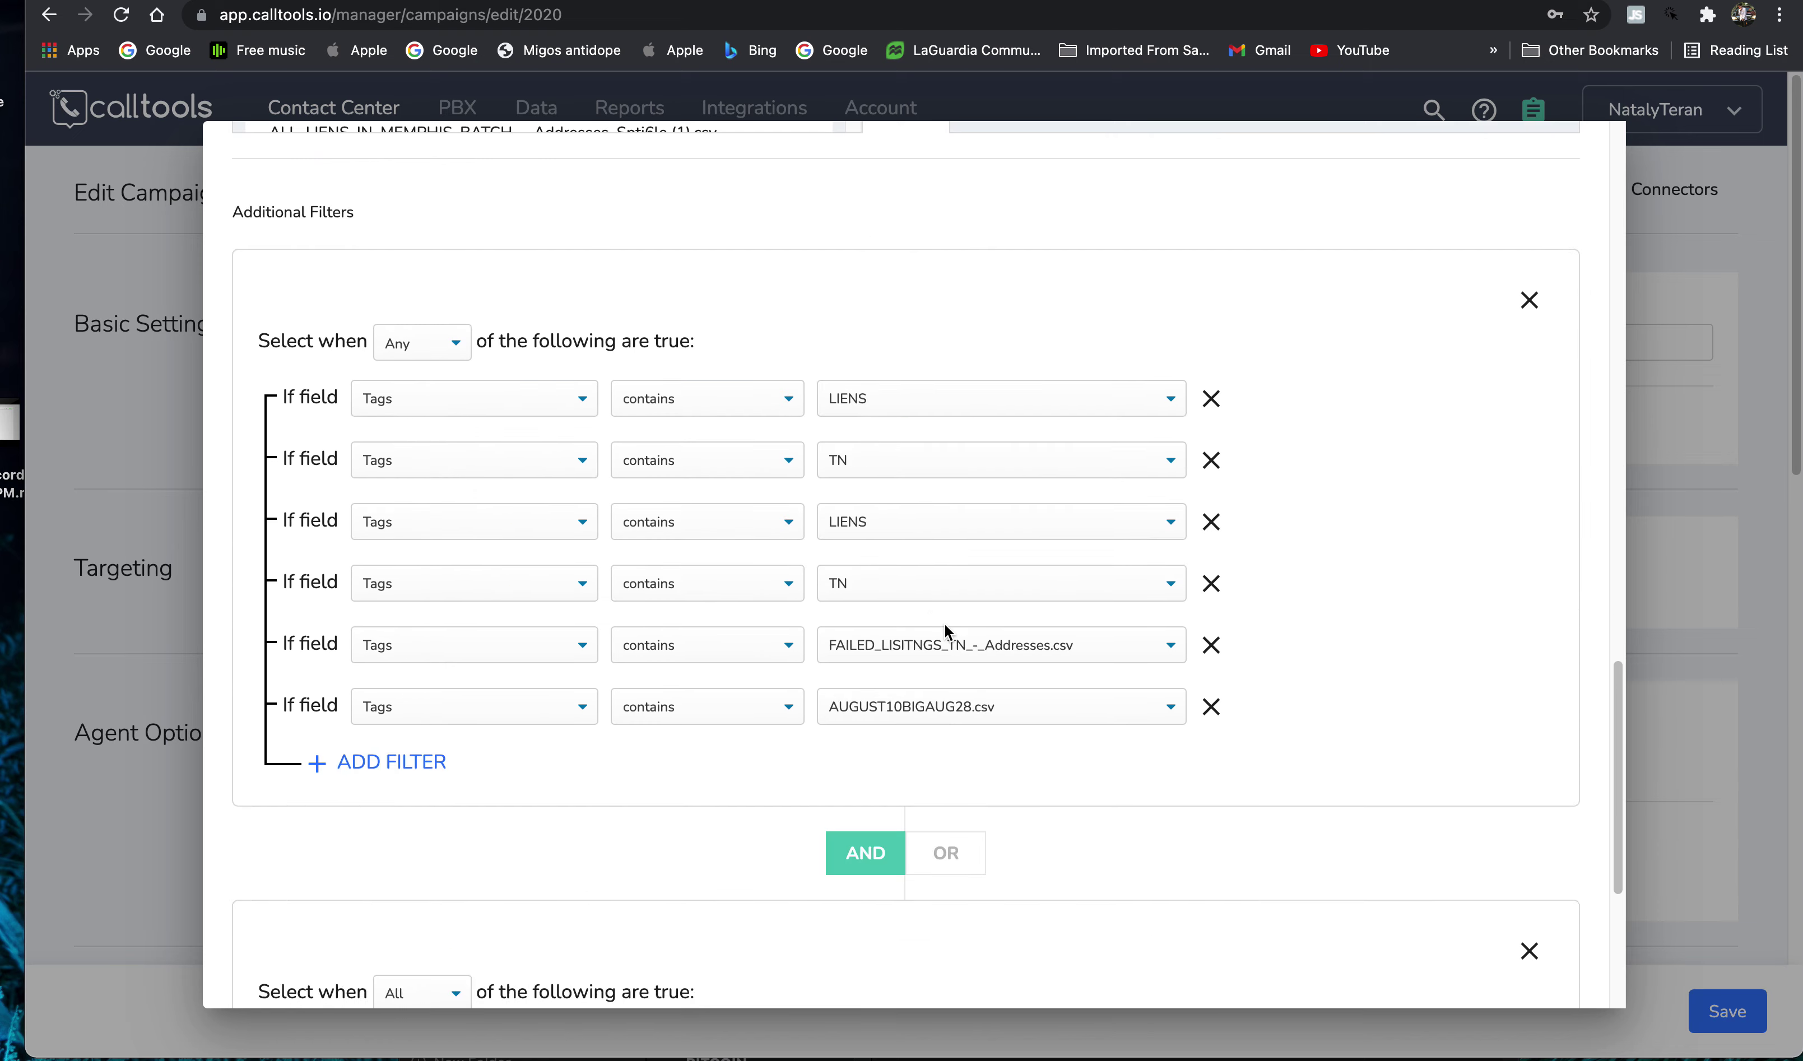
scroll(969, 651, "down", 2)
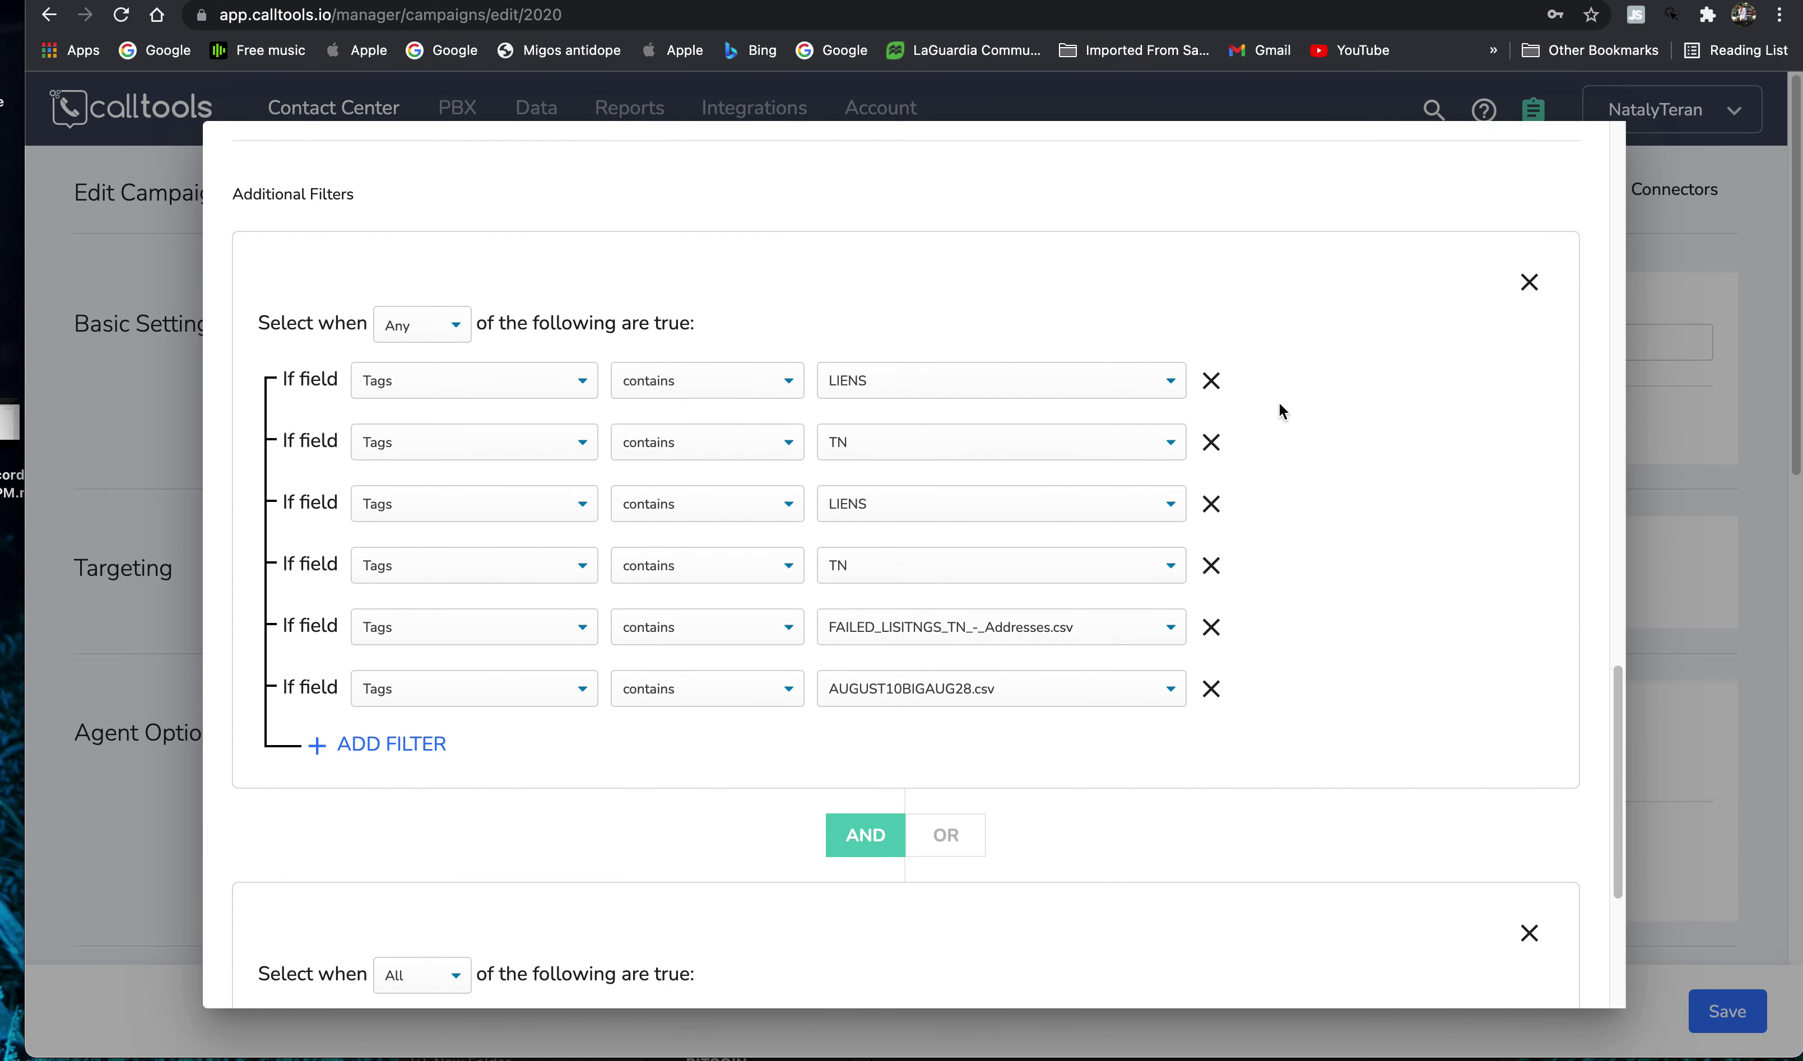
- Remove the six tag conditions (LIENS, TN, FAILED_LISITNGS, AUGUST10BIGAUG28) and the empty Any set
left_click(1212, 688)
left_click(1211, 627)
left_click(1210, 565)
left_click(1211, 503)
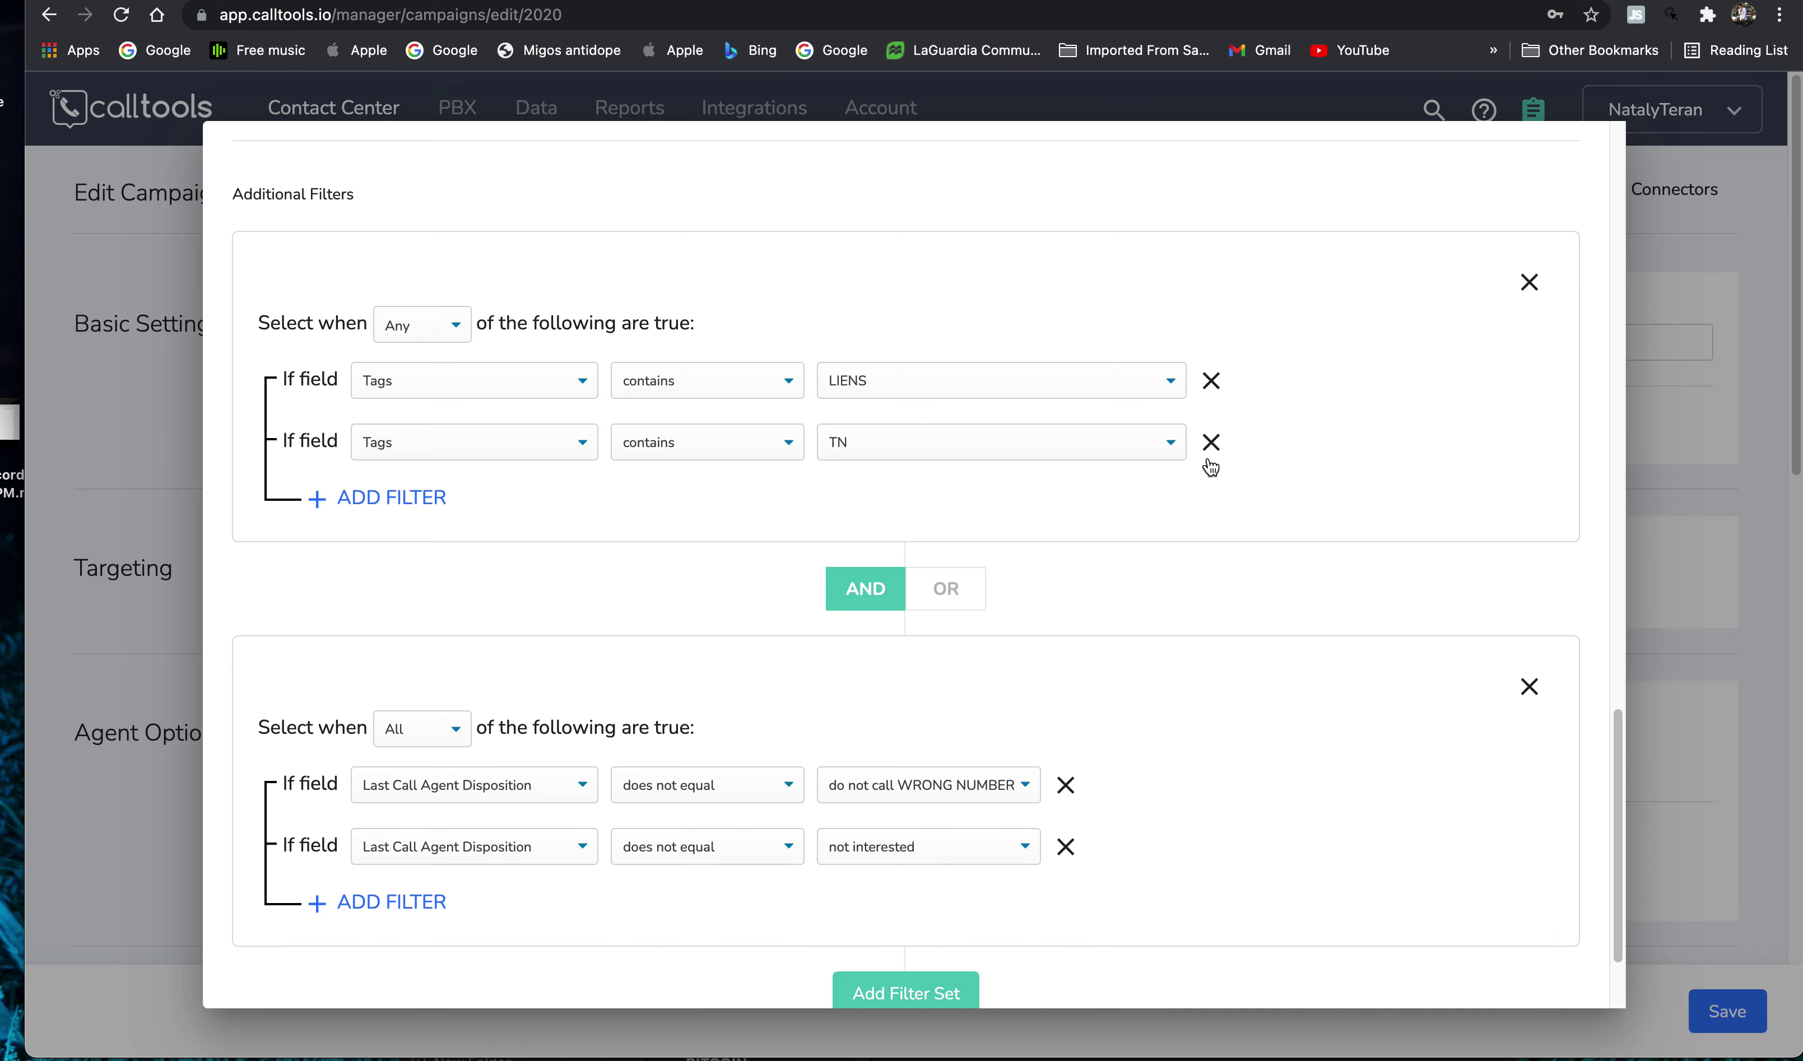
left_click(1210, 441)
left_click(1210, 381)
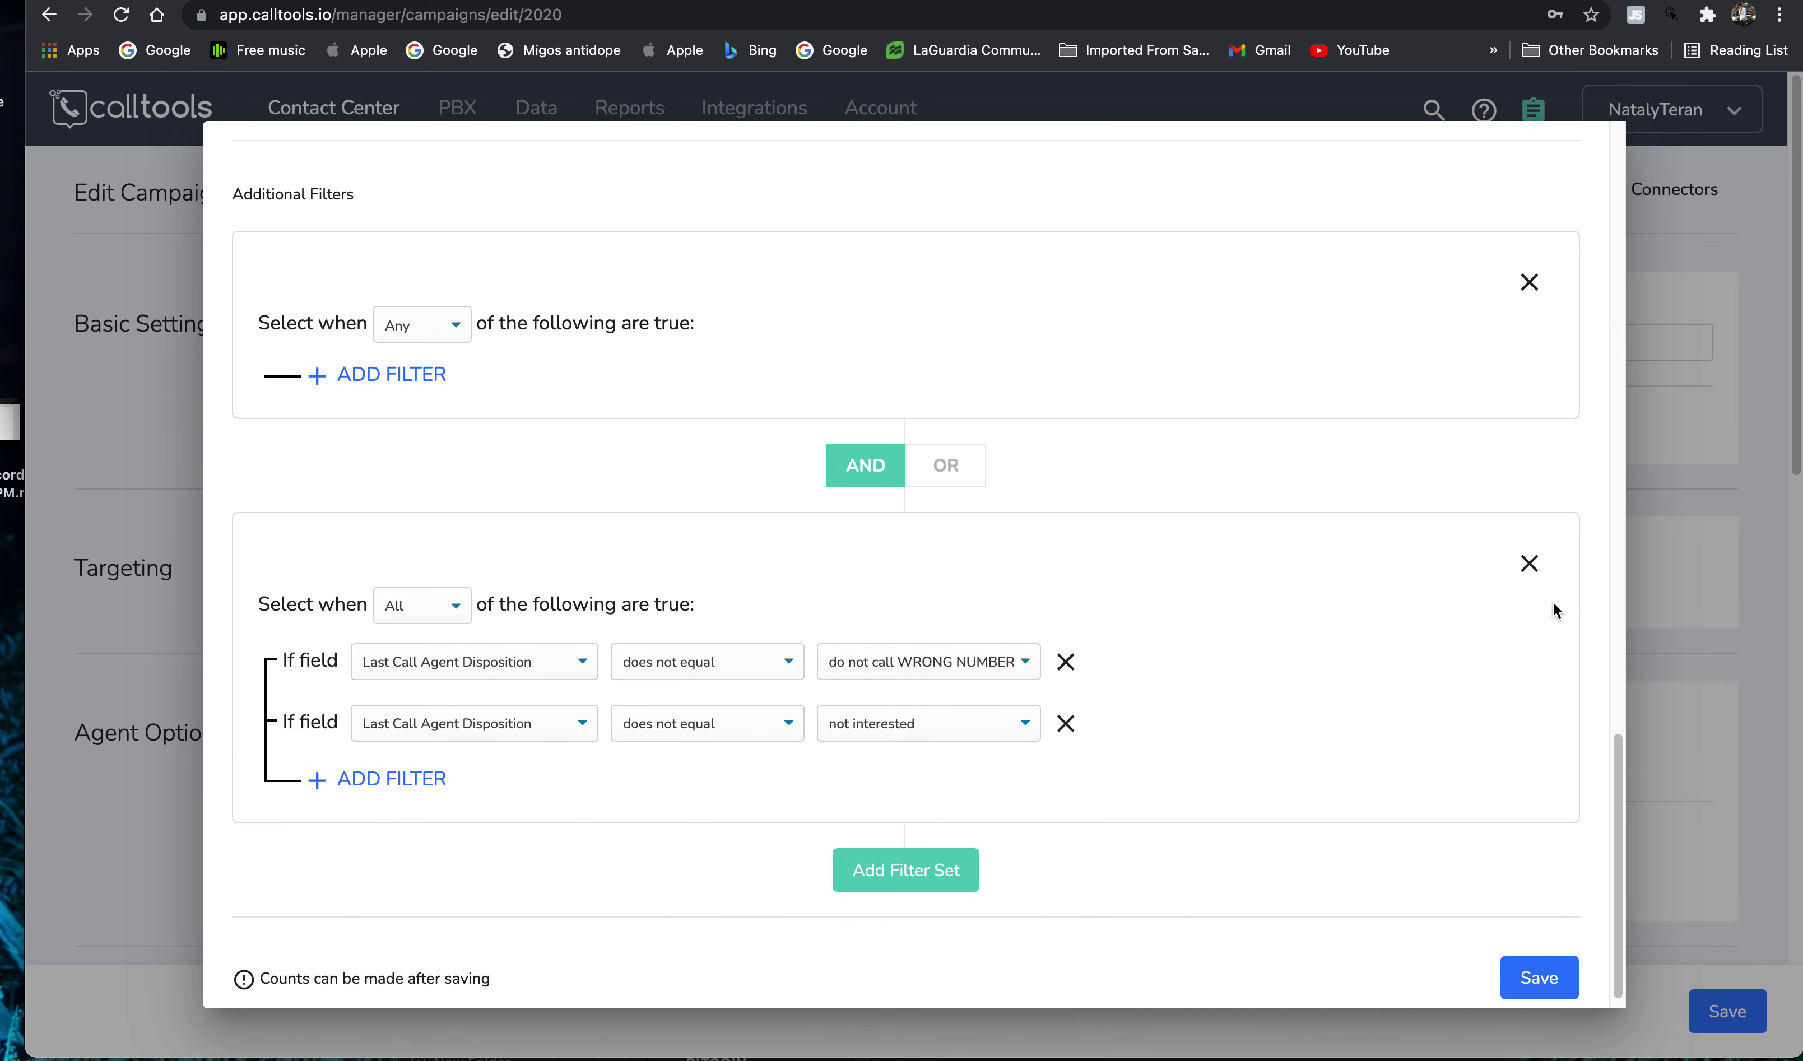
left_click(1529, 282)
scroll(1111, 661, "up", 7)
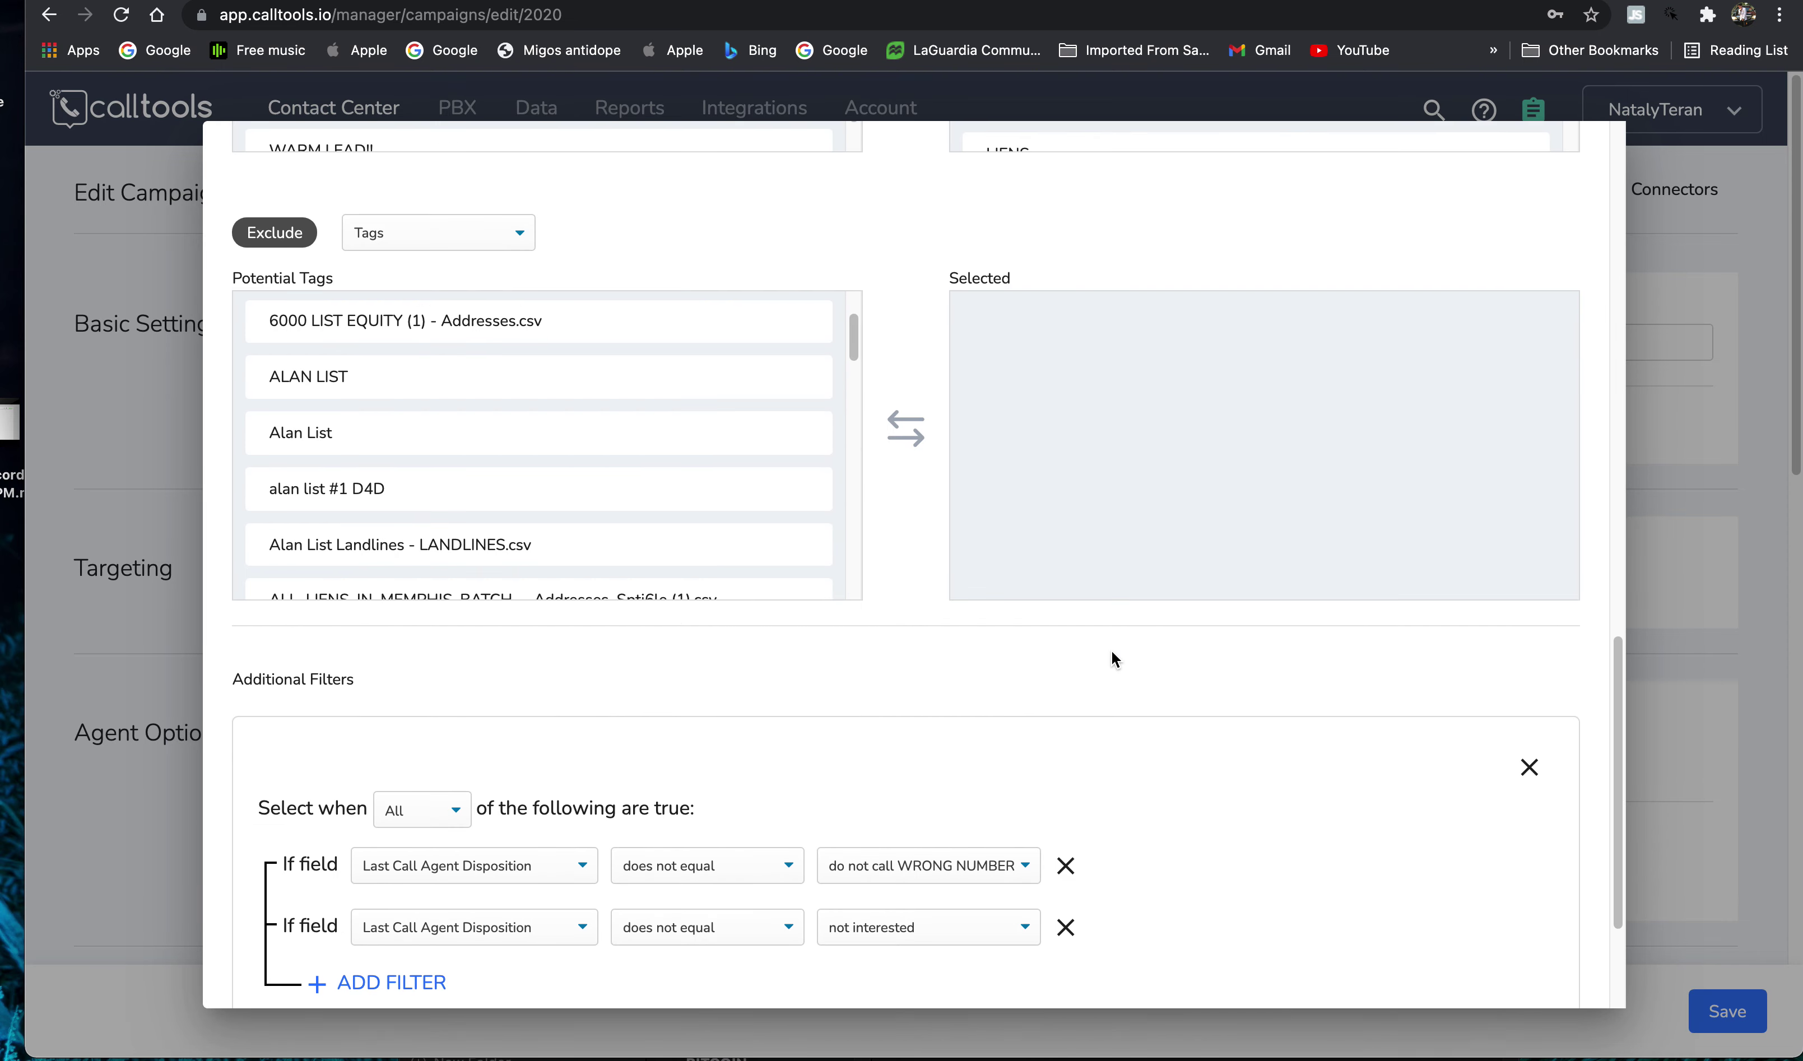
scroll(1590, 951, "down", 7)
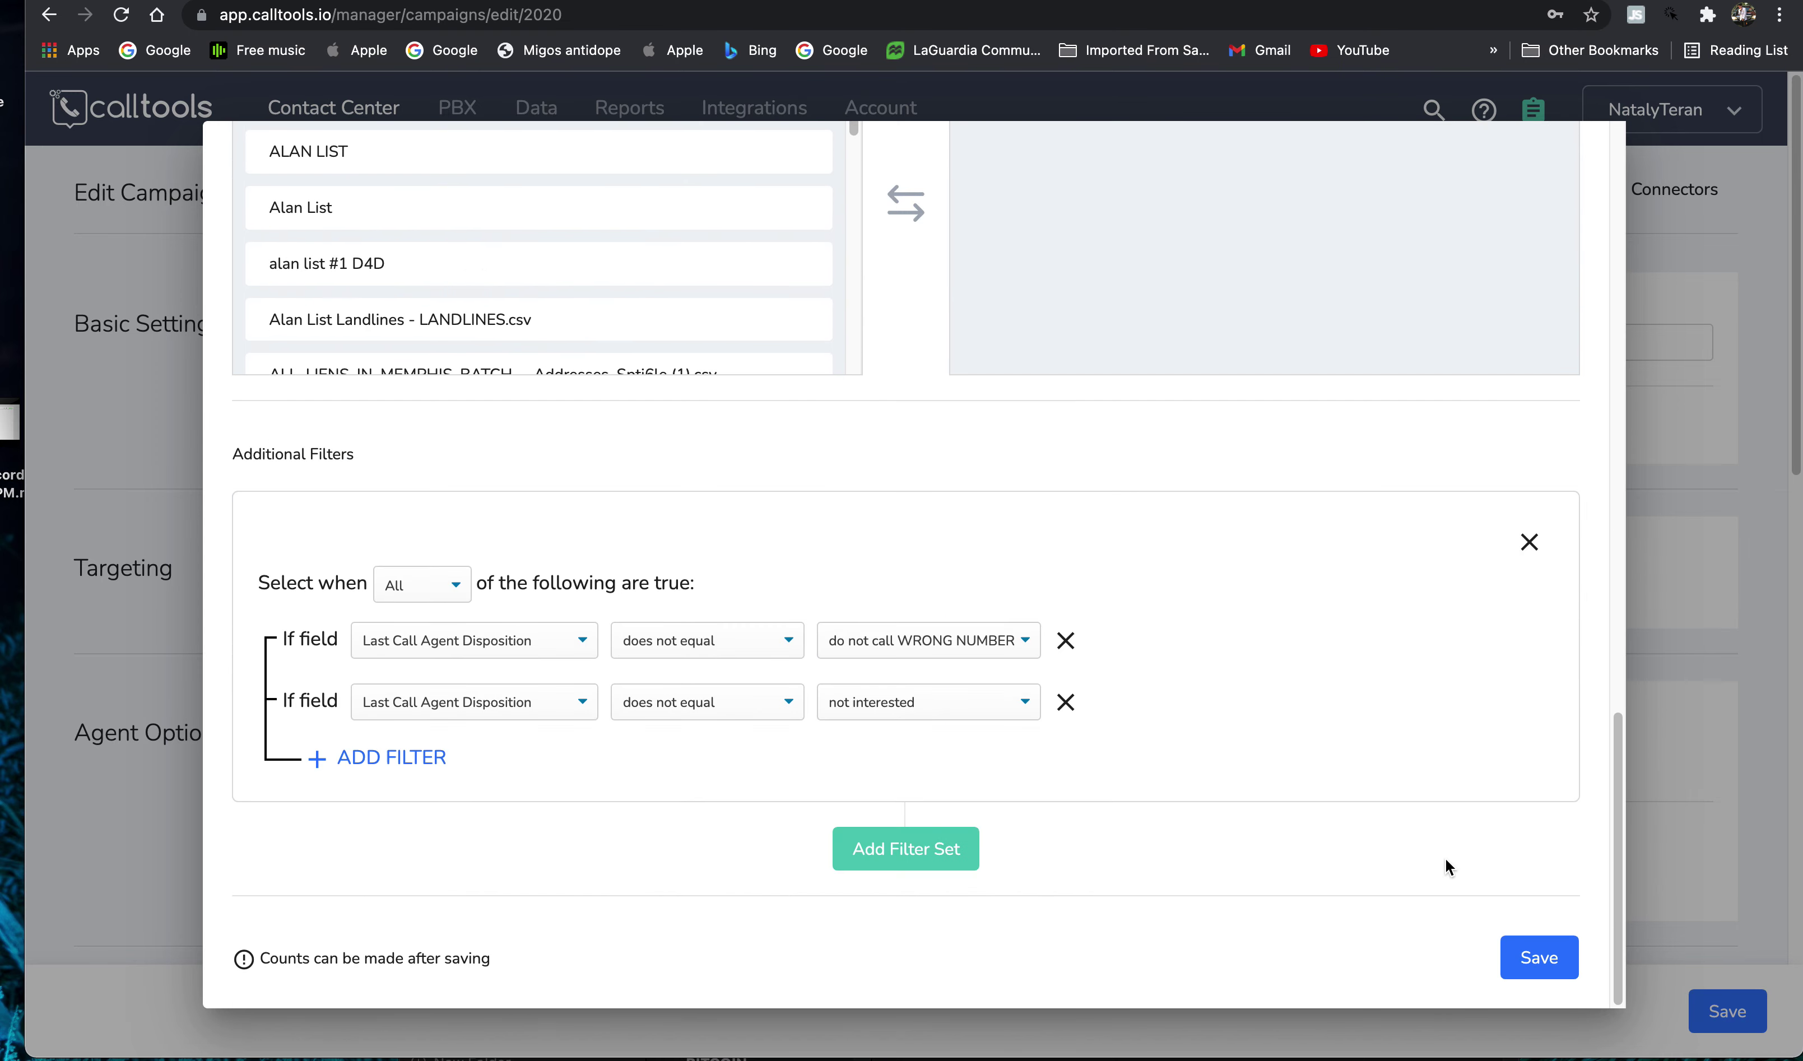
- Save the edited live filter, leaving the agent script unselected
left_click(1536, 969)
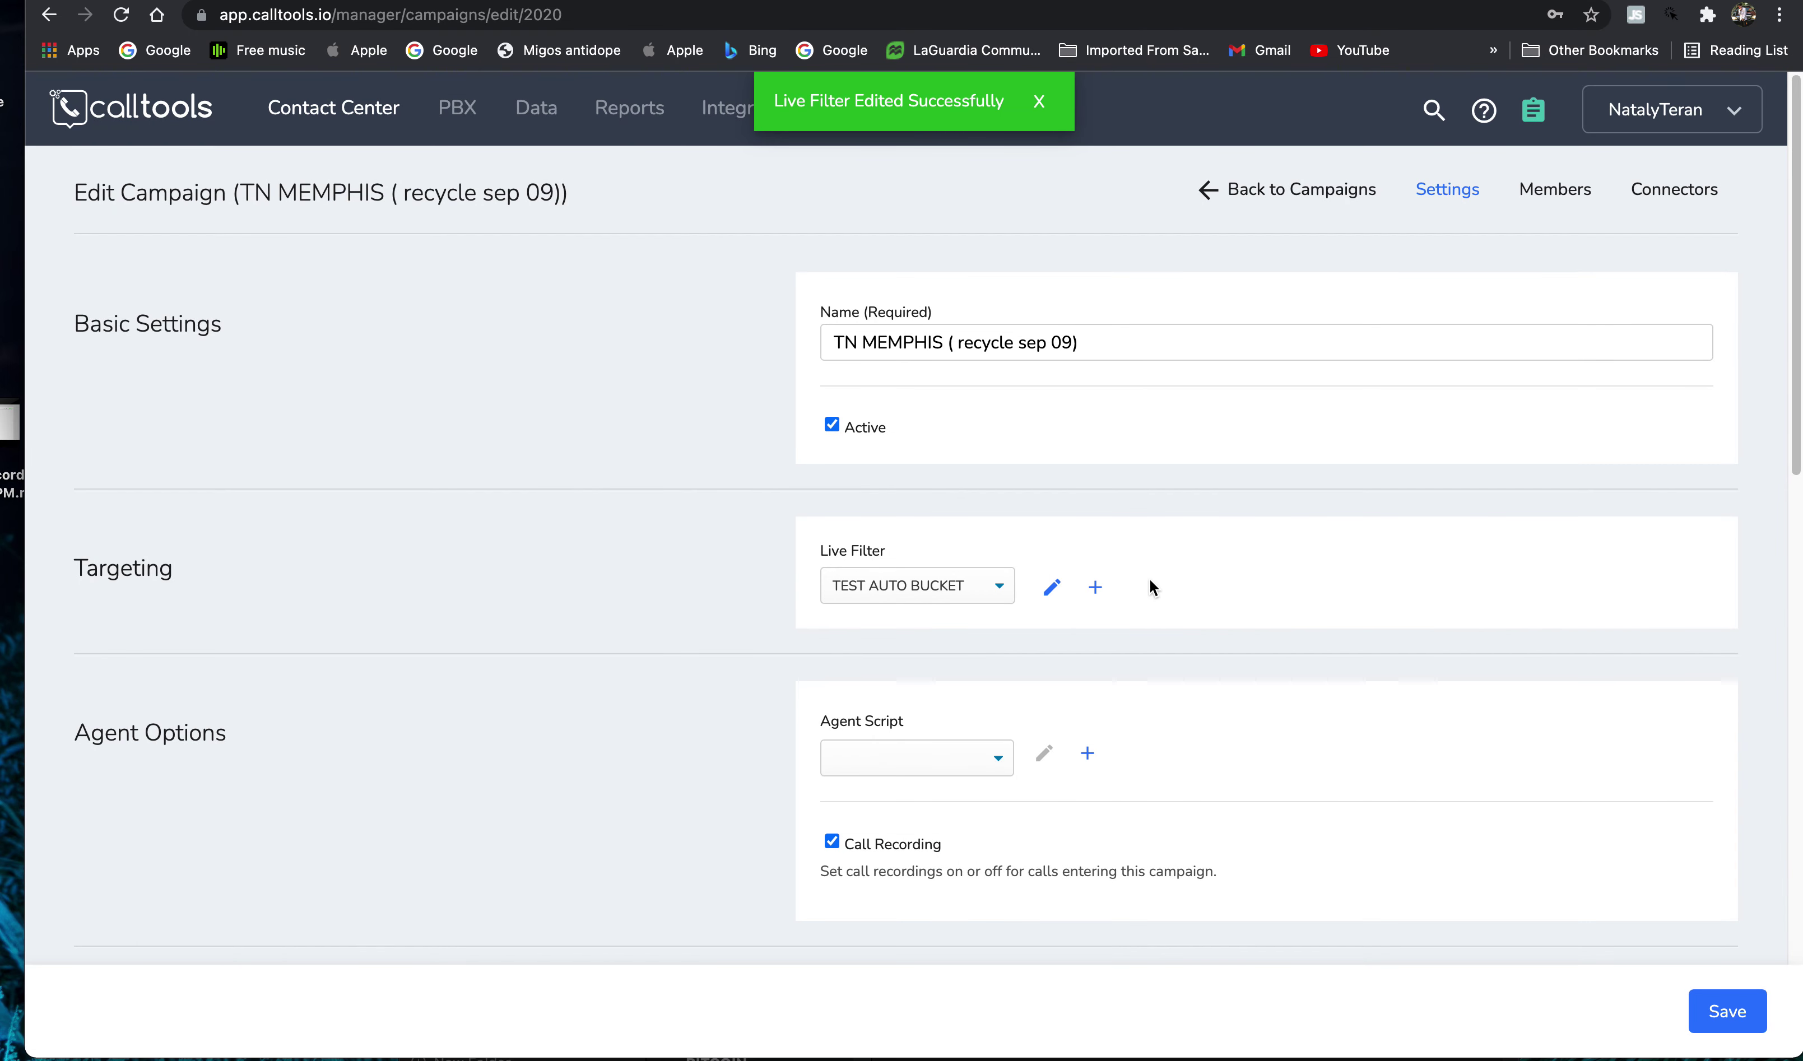
left_click(911, 758)
left_click(1167, 695)
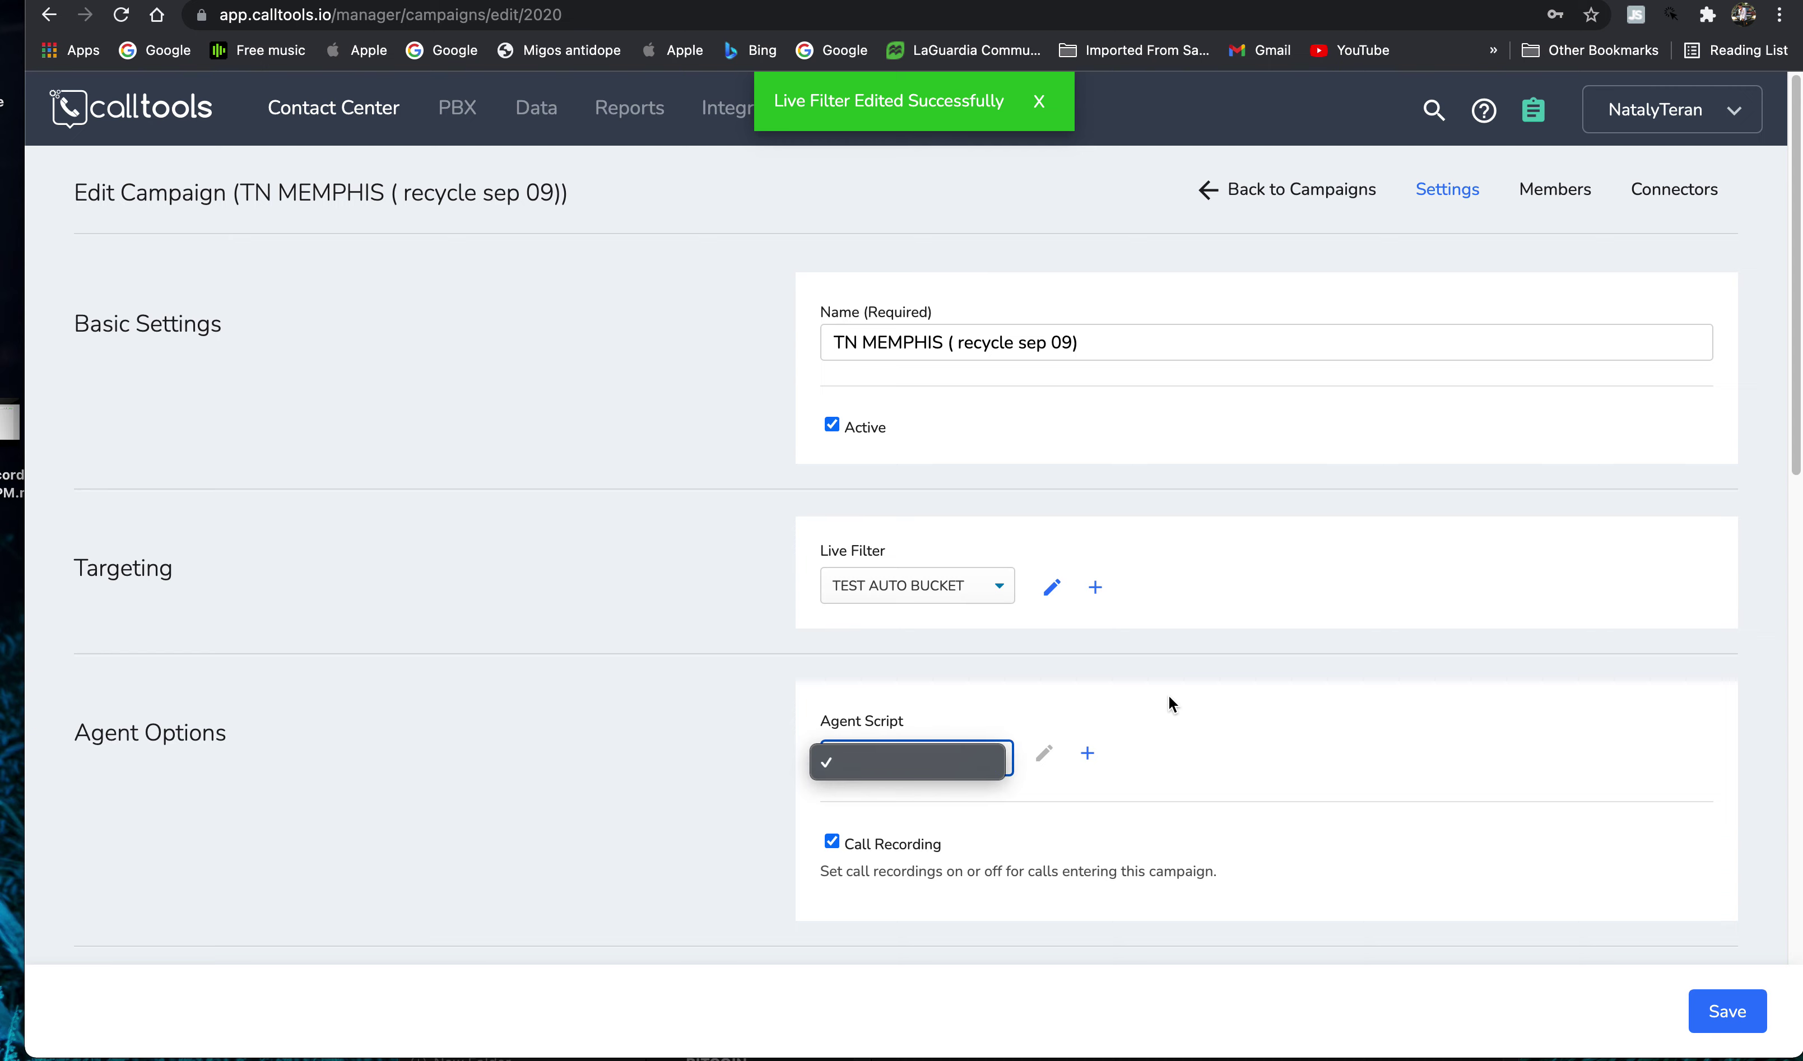
scroll(1056, 583, "down", 4)
- Draft an agent script named 'VA CALLIMG SCRIPT', then close it without saving
left_click(1087, 464)
left_click(526, 305)
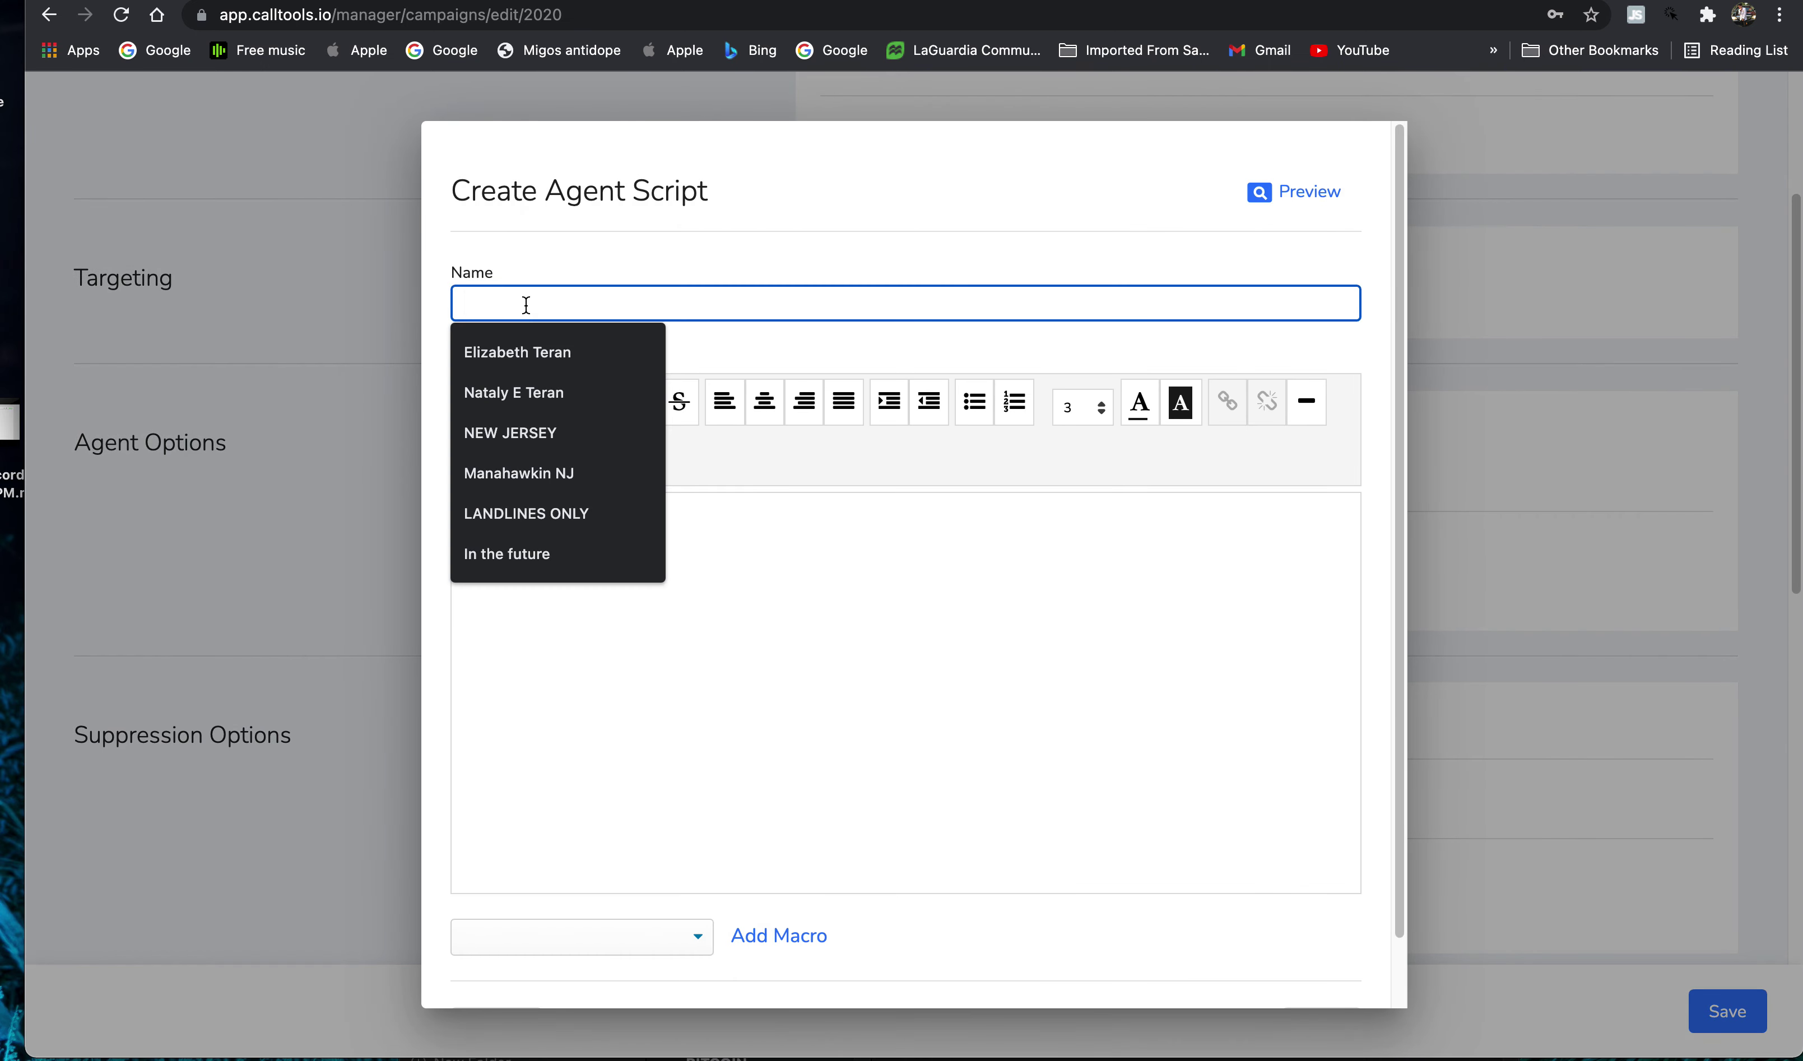
type("VA CALLIMG SCR")
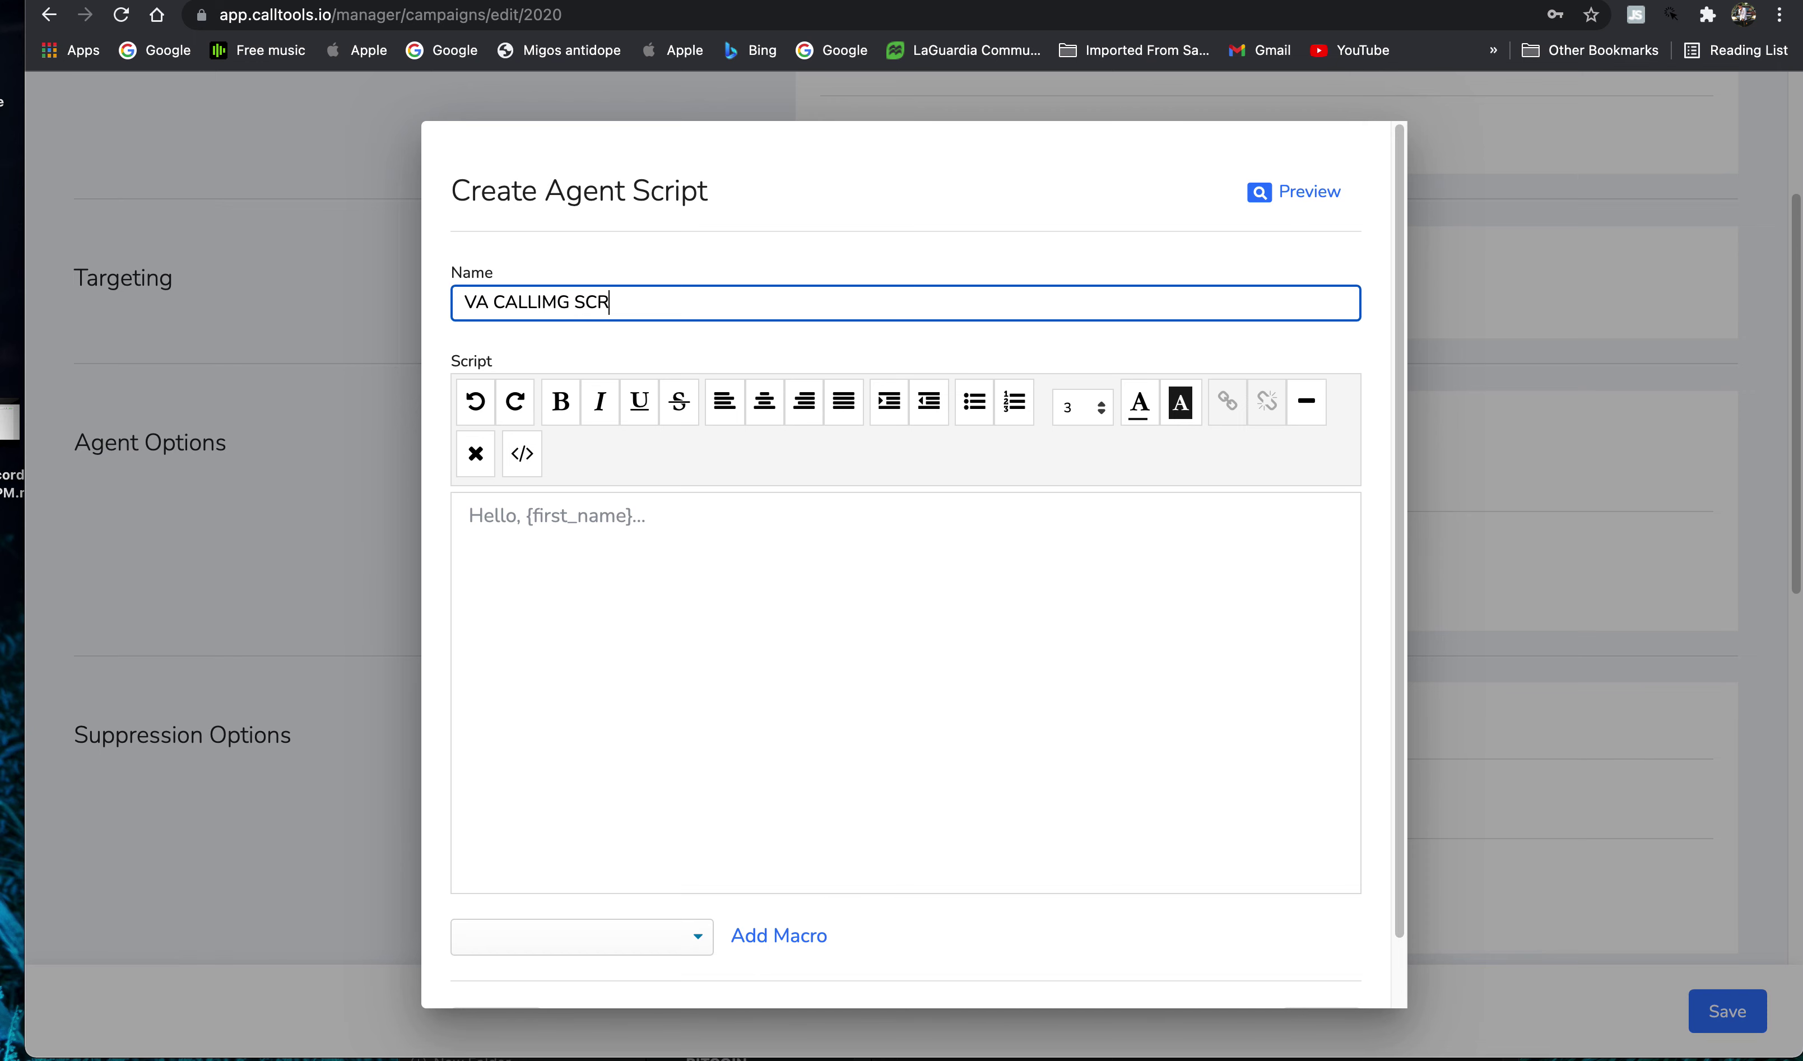
type("IPT")
left_click(521, 519)
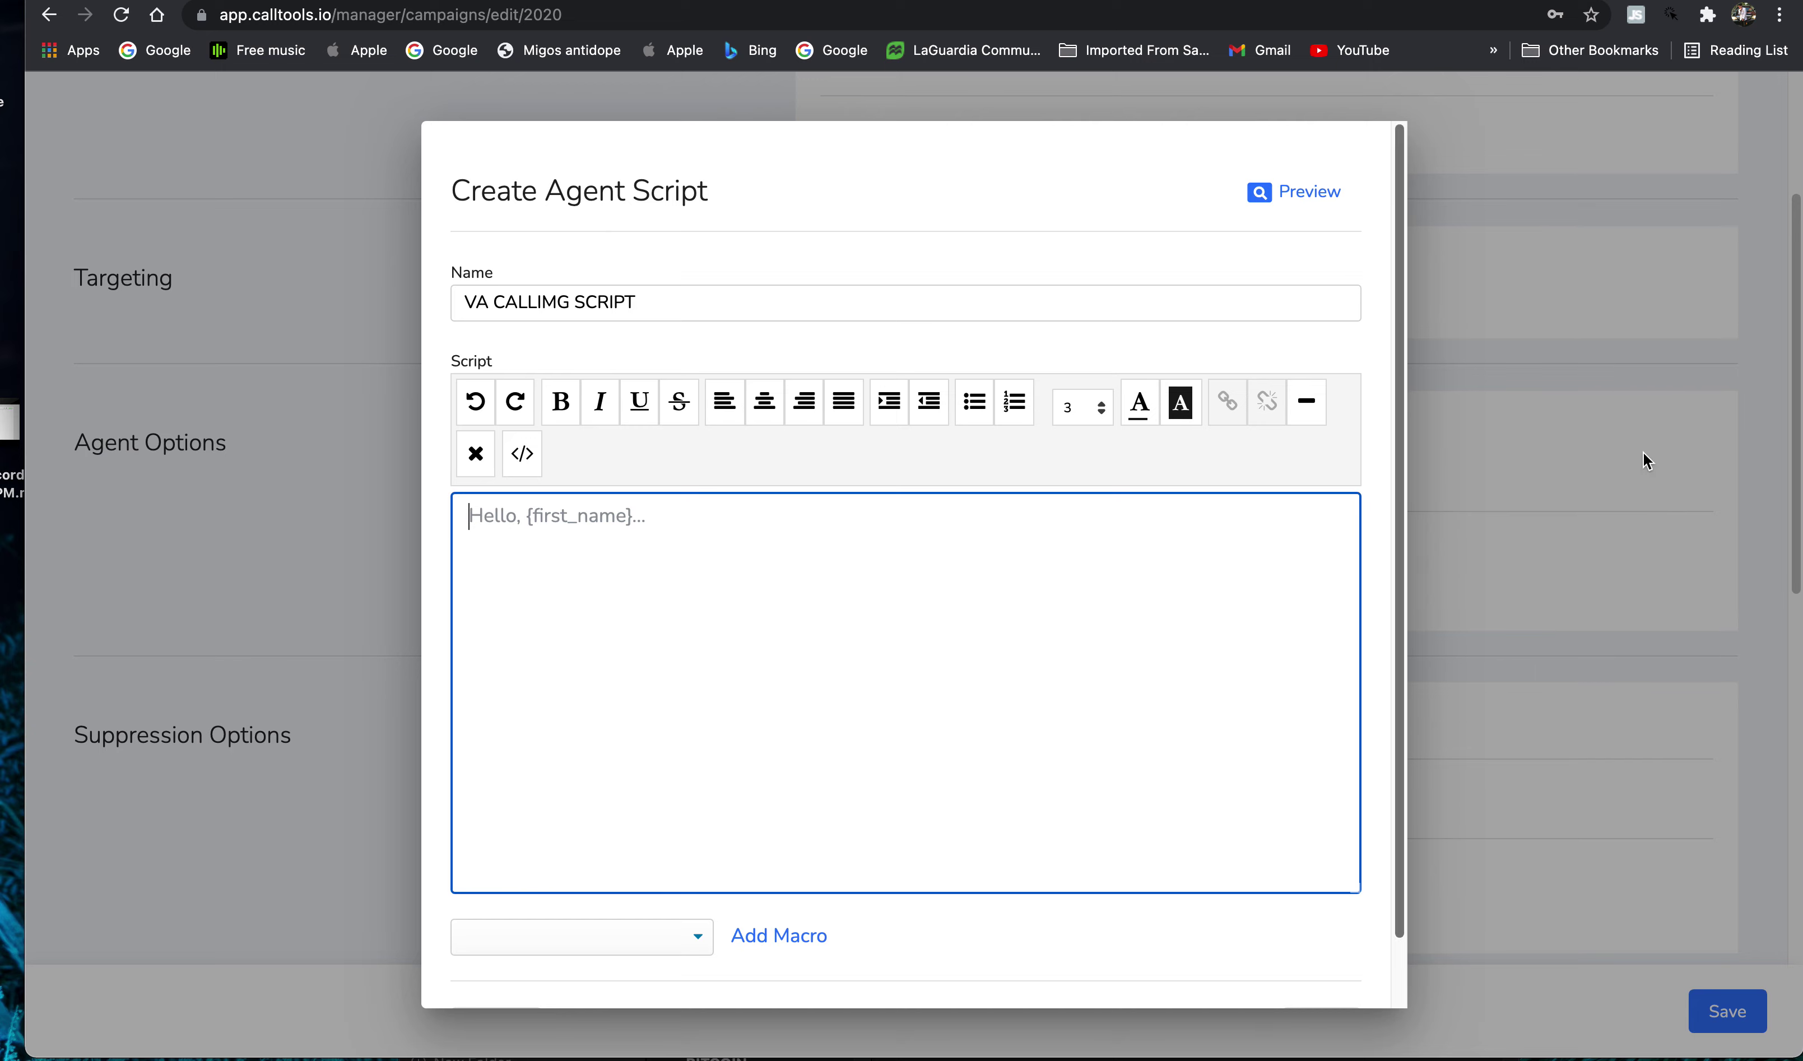
left_click(1609, 348)
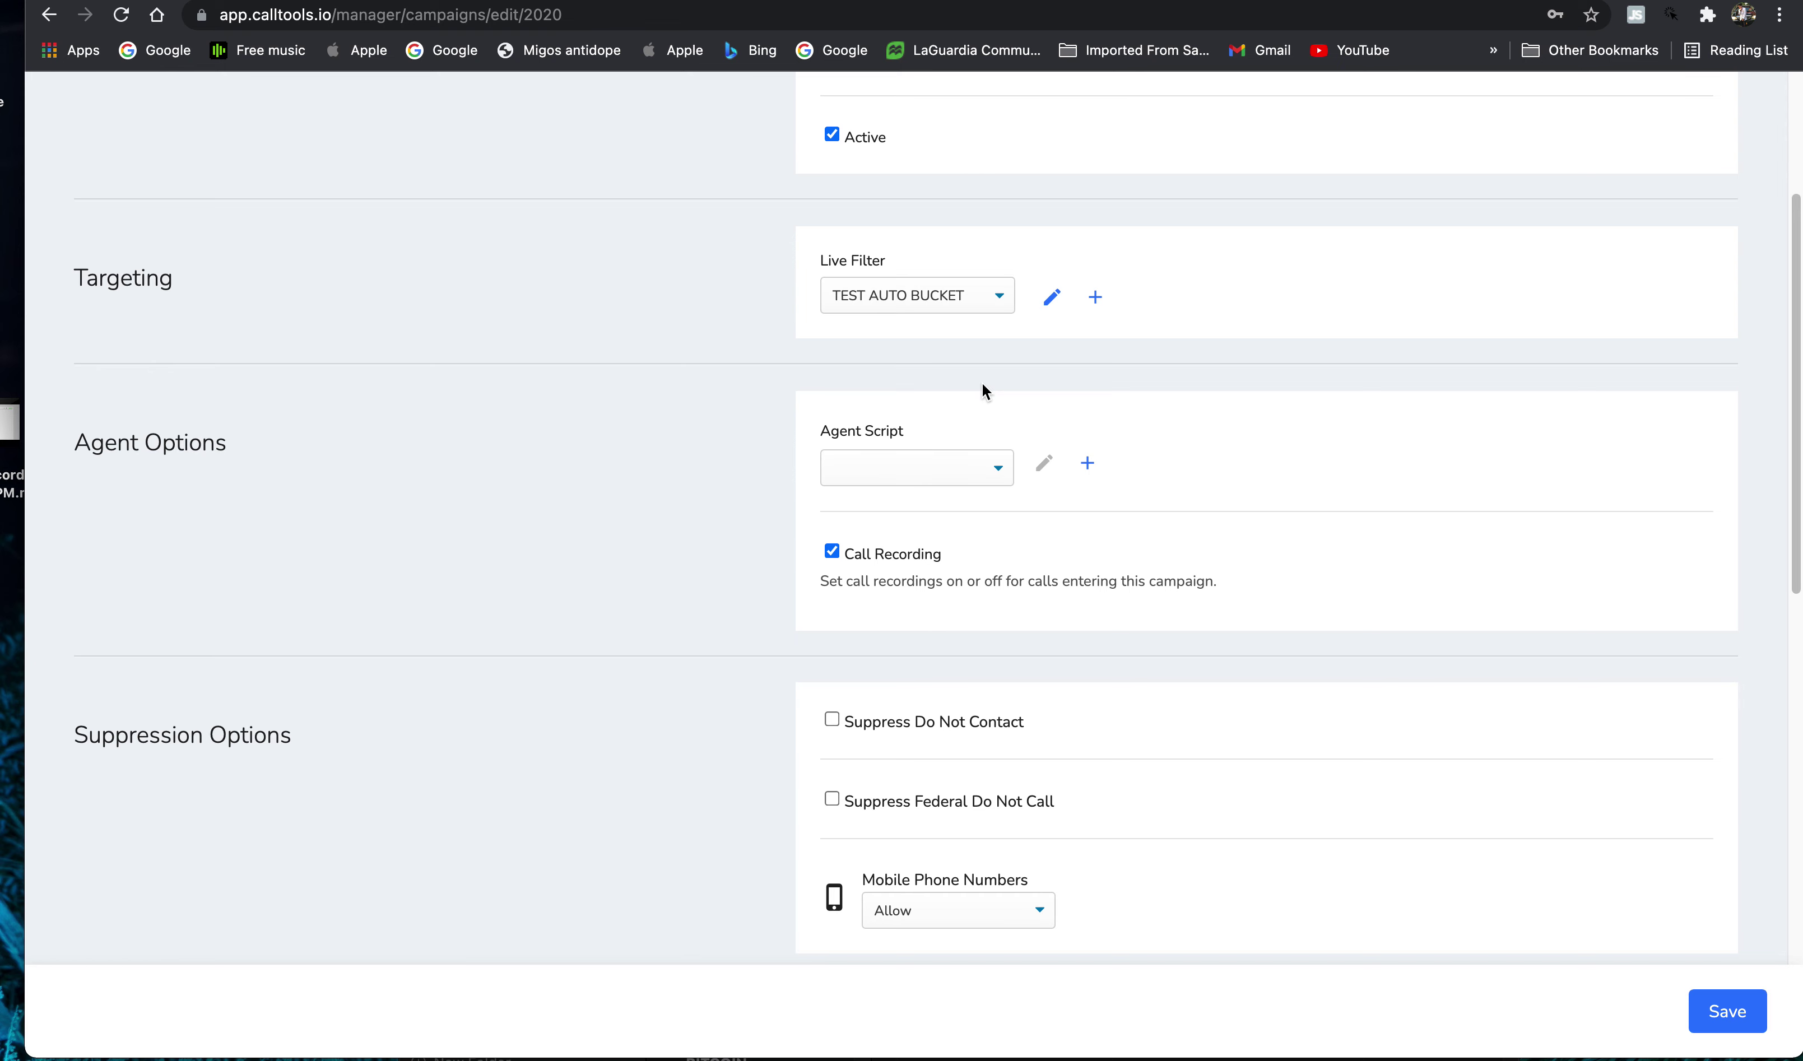
scroll(939, 610, "down", 5)
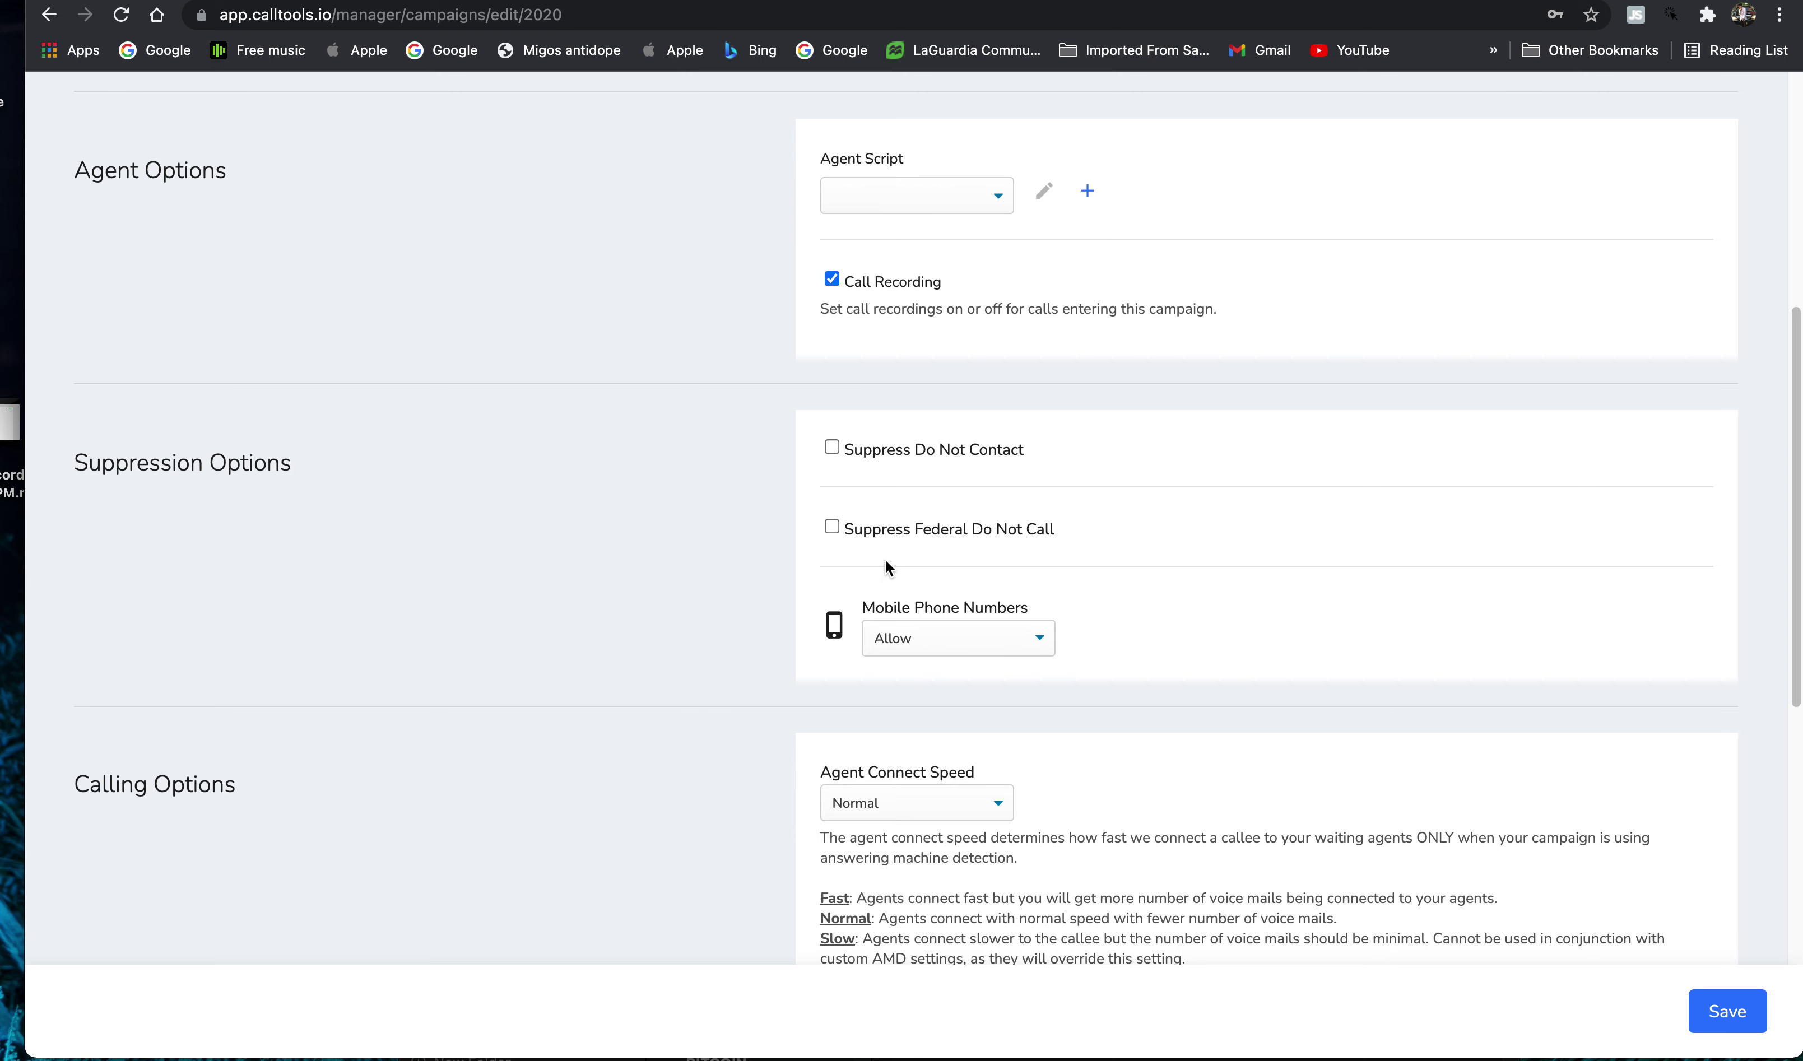
scroll(1114, 598, "down", 5)
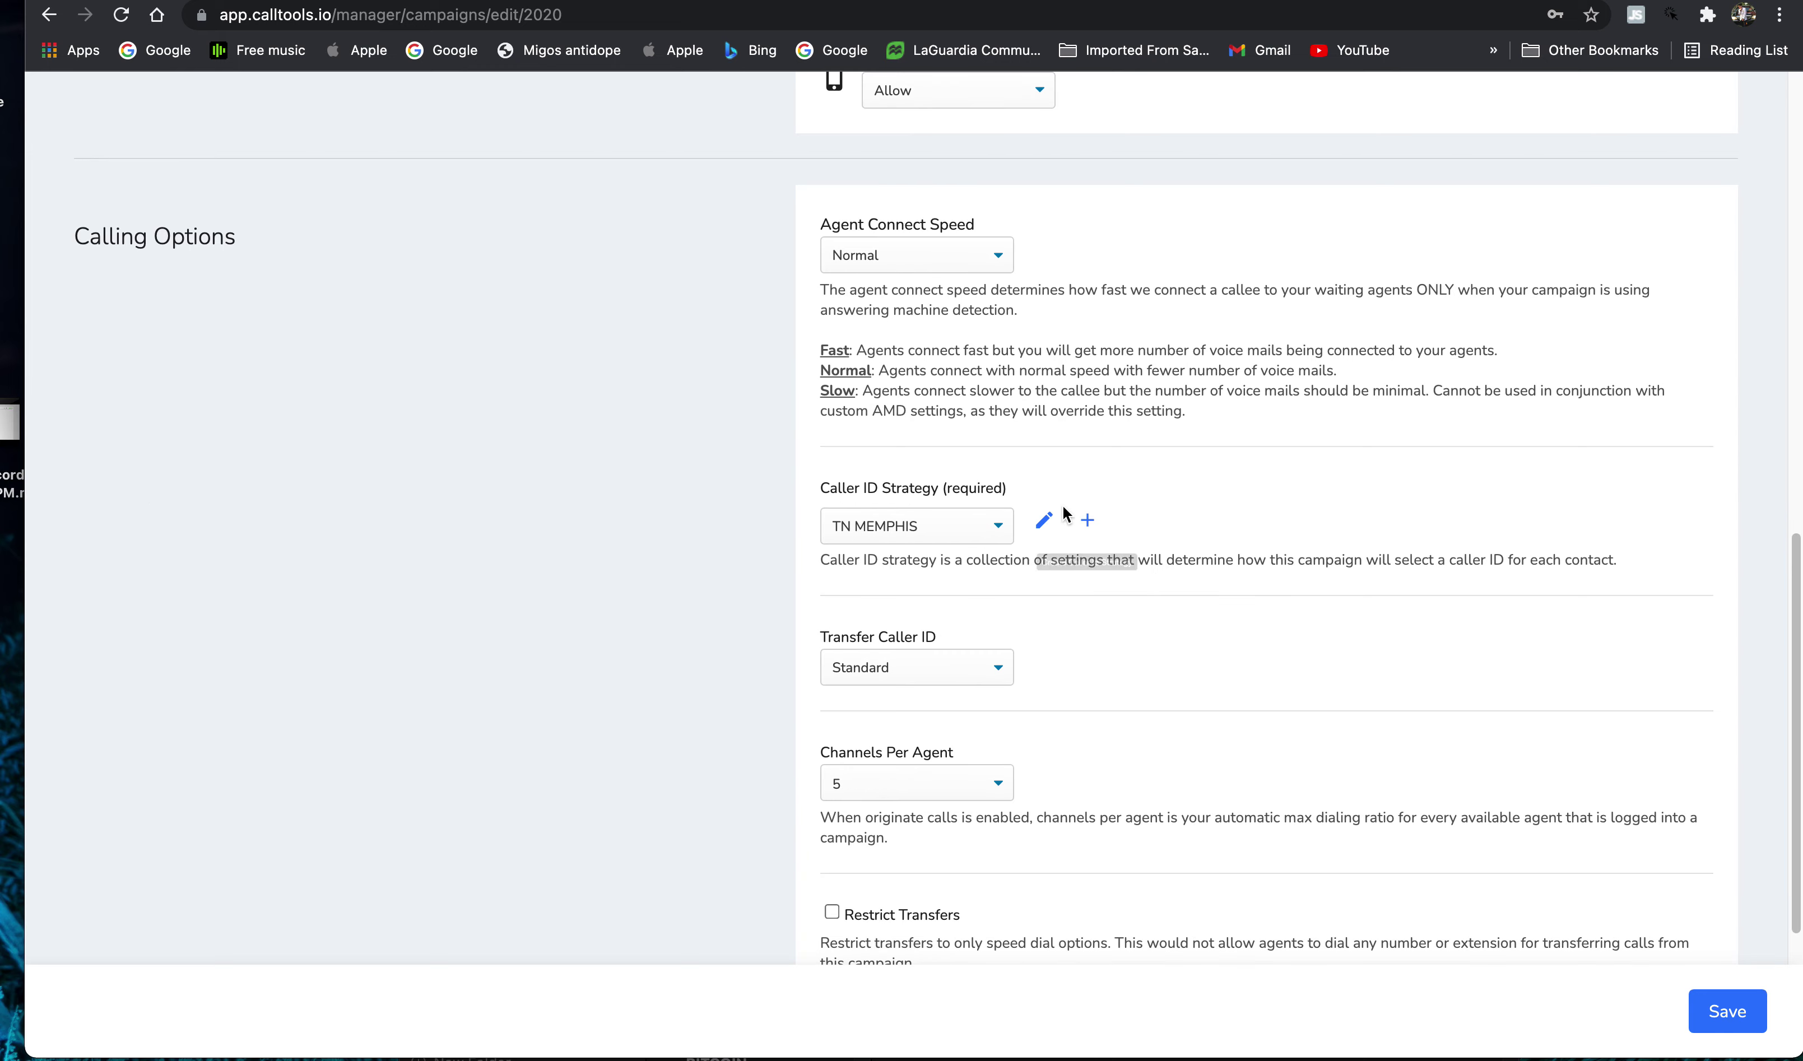
scroll(1066, 611, "up", 5)
scroll(889, 776, "down", 2)
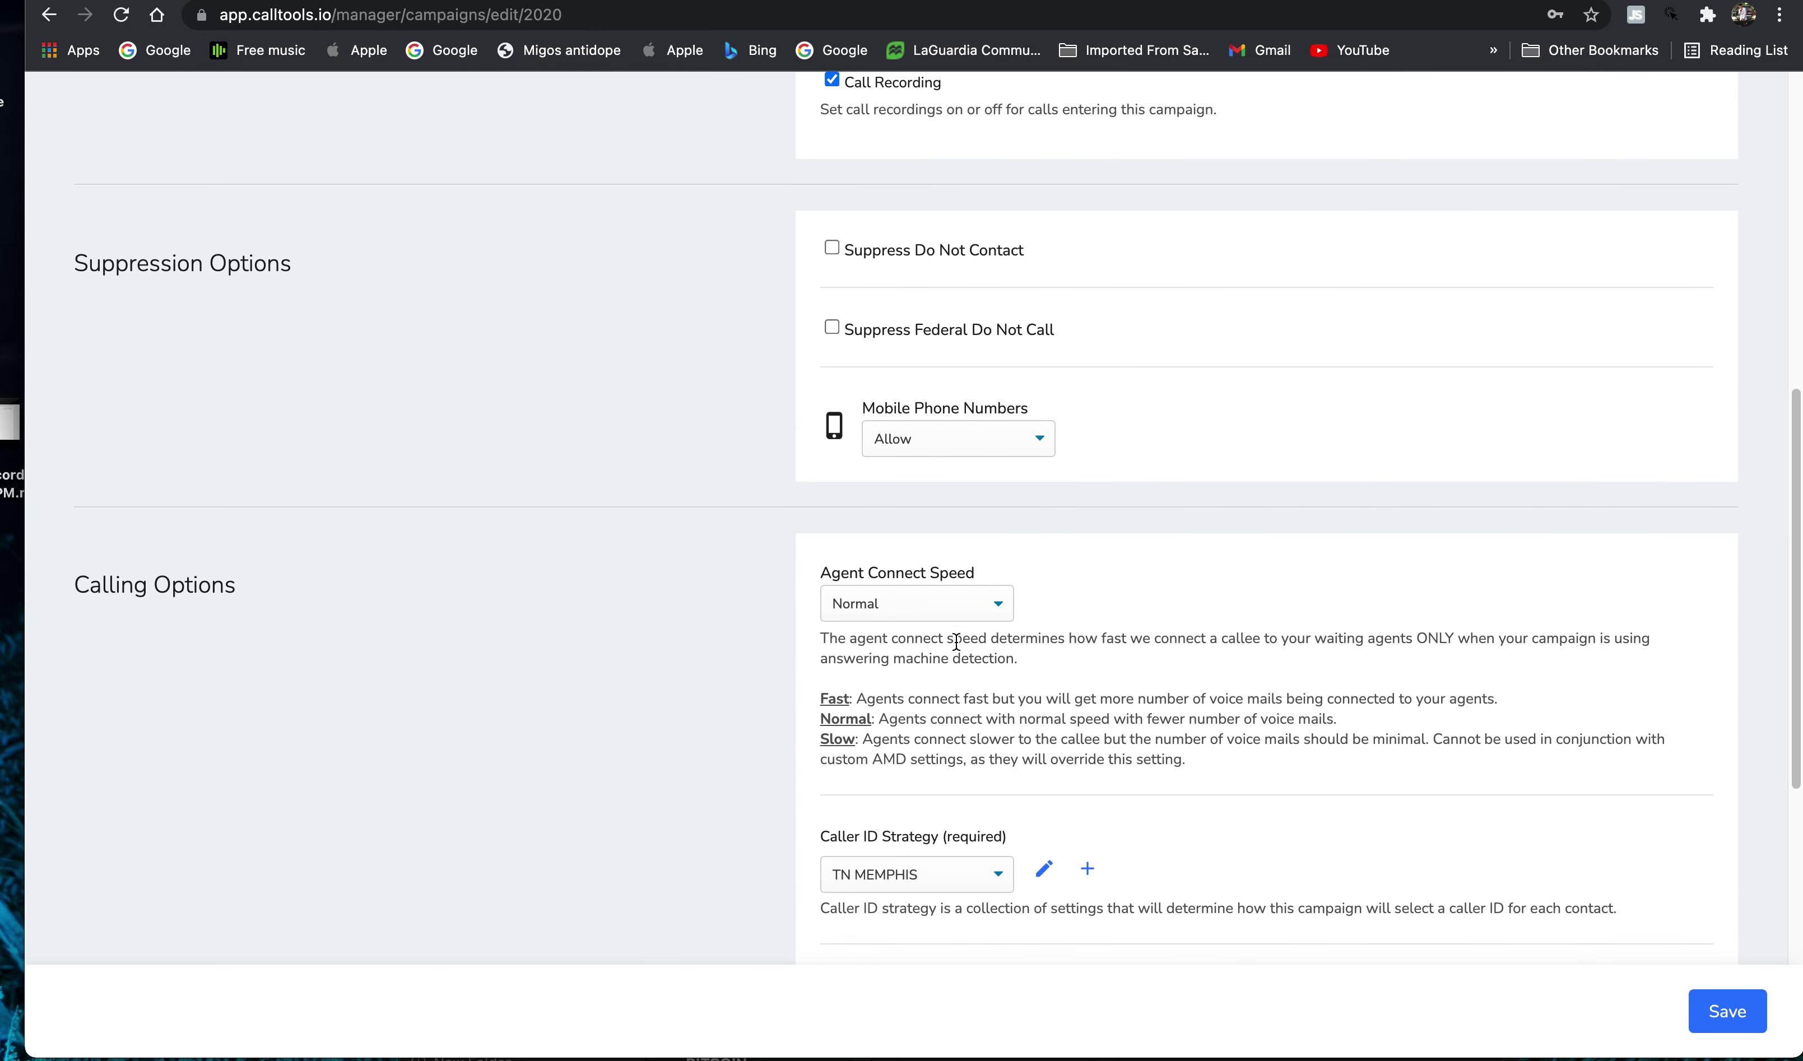
scroll(963, 593, "down", 2)
scroll(954, 765, "down", 1)
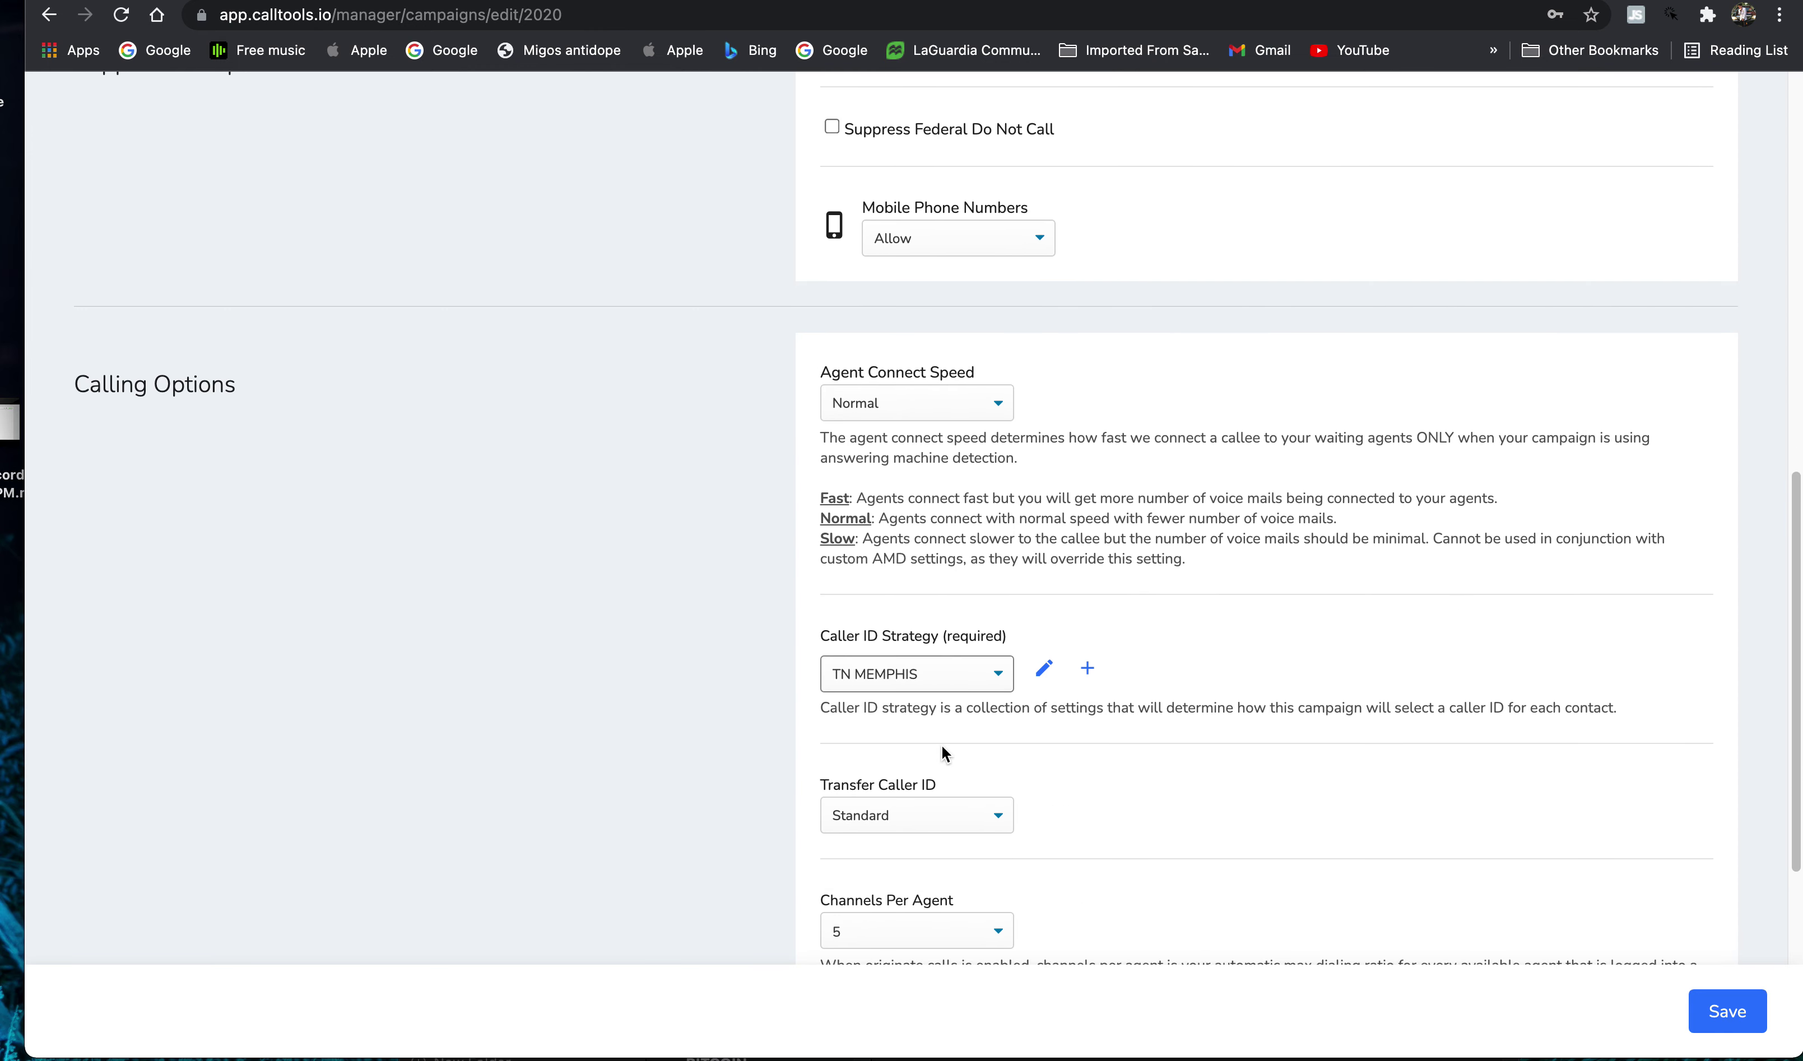
left_click(965, 676)
left_click(1046, 722)
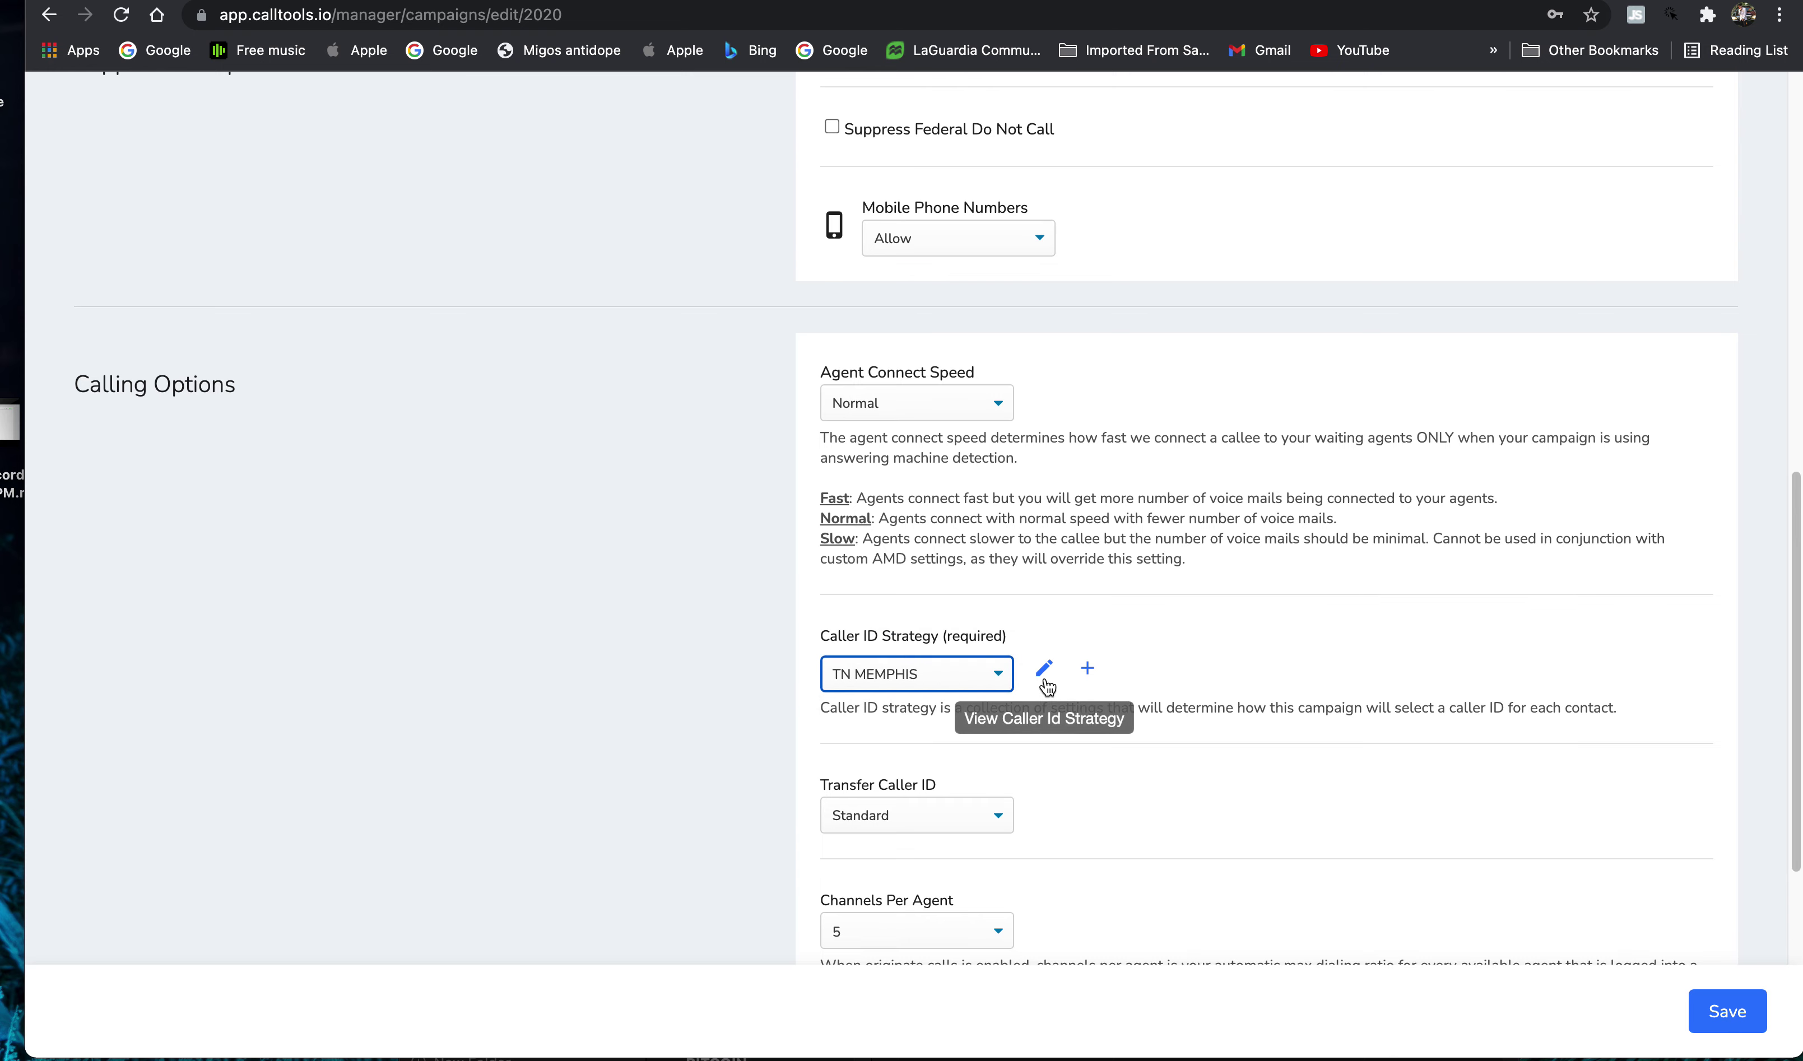
left_click(1045, 678)
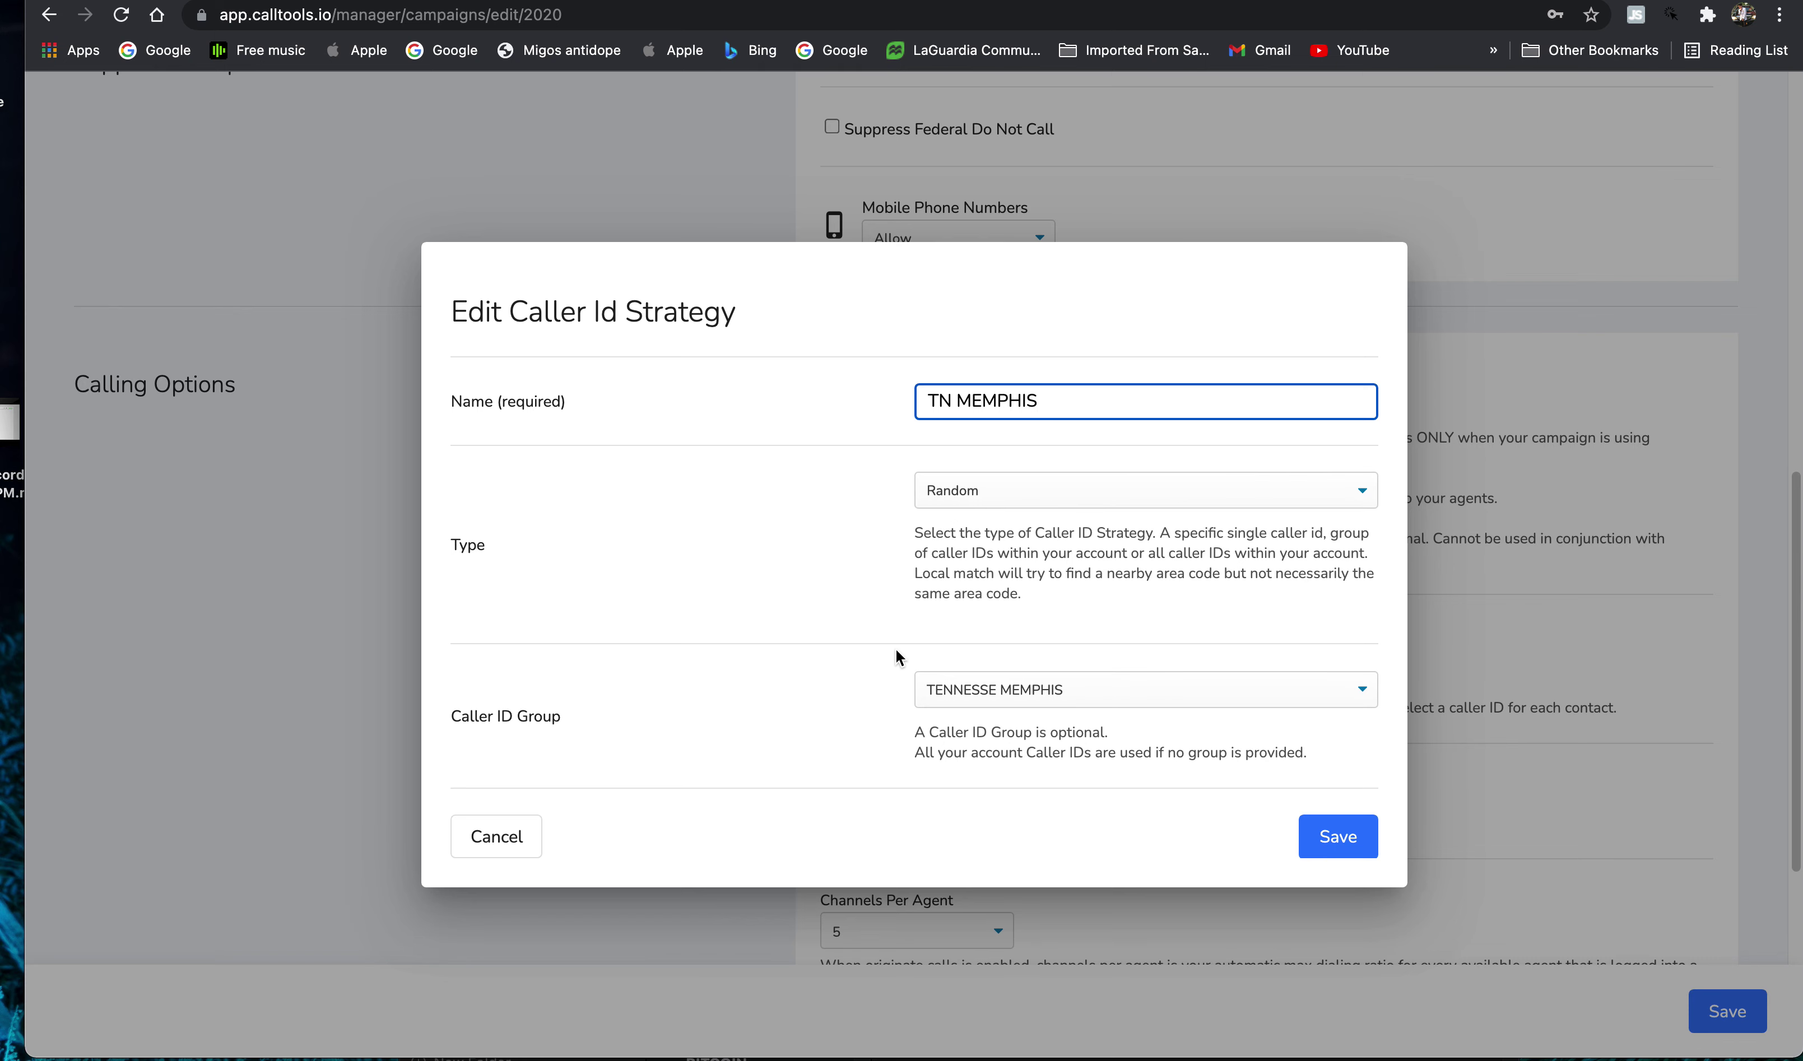
left_click(950, 498)
left_click(950, 497)
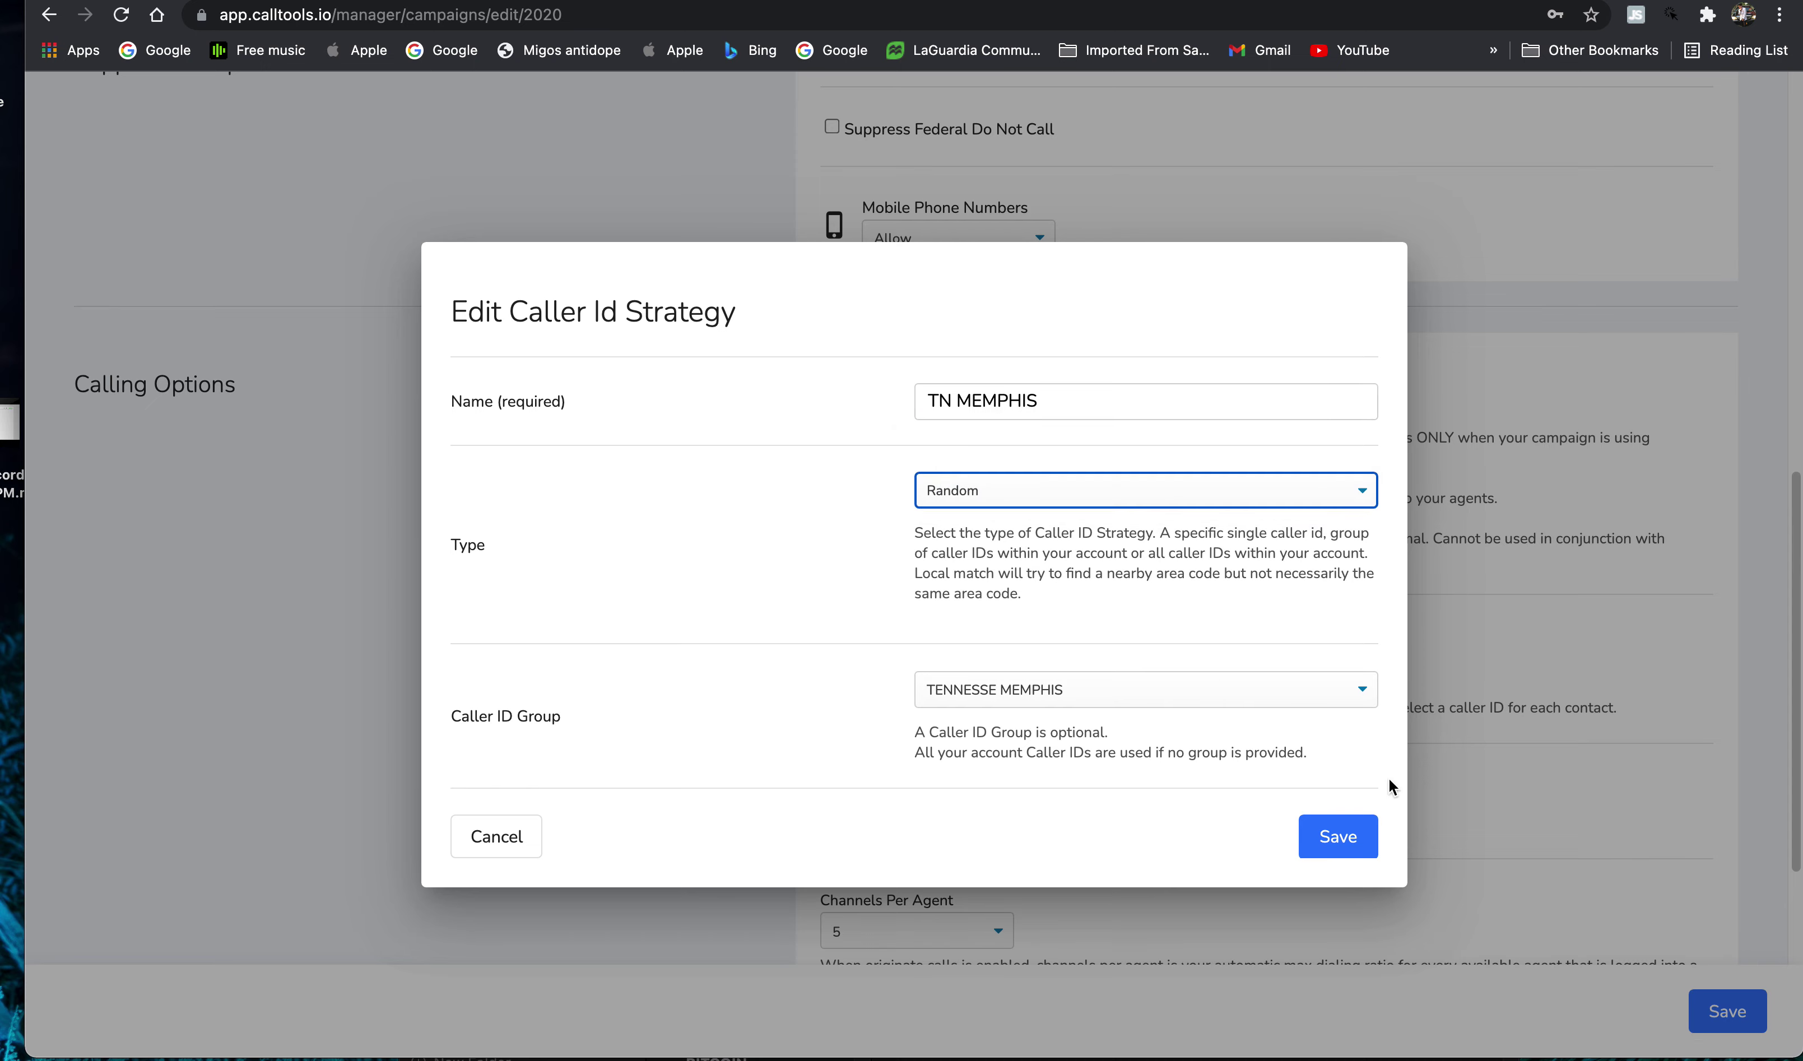
left_click(1483, 777)
scroll(1052, 706, "down", 2)
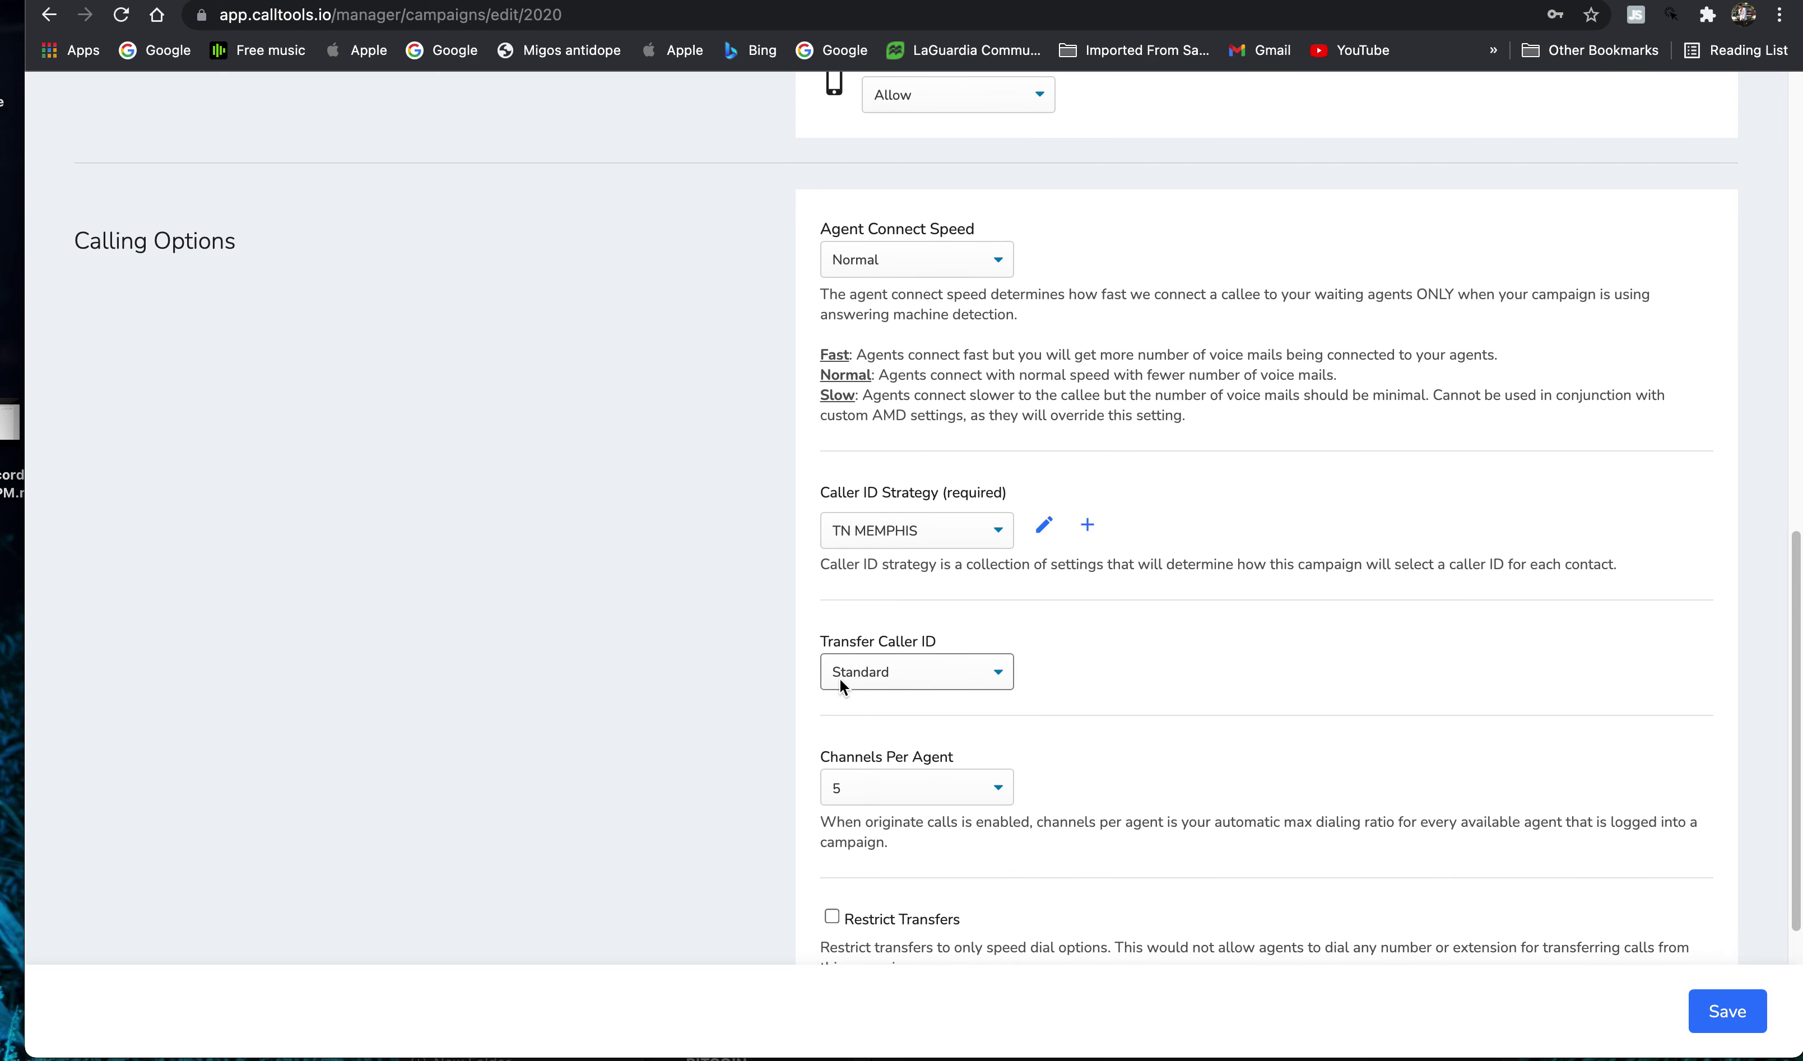
left_click(839, 677)
left_click(1020, 681)
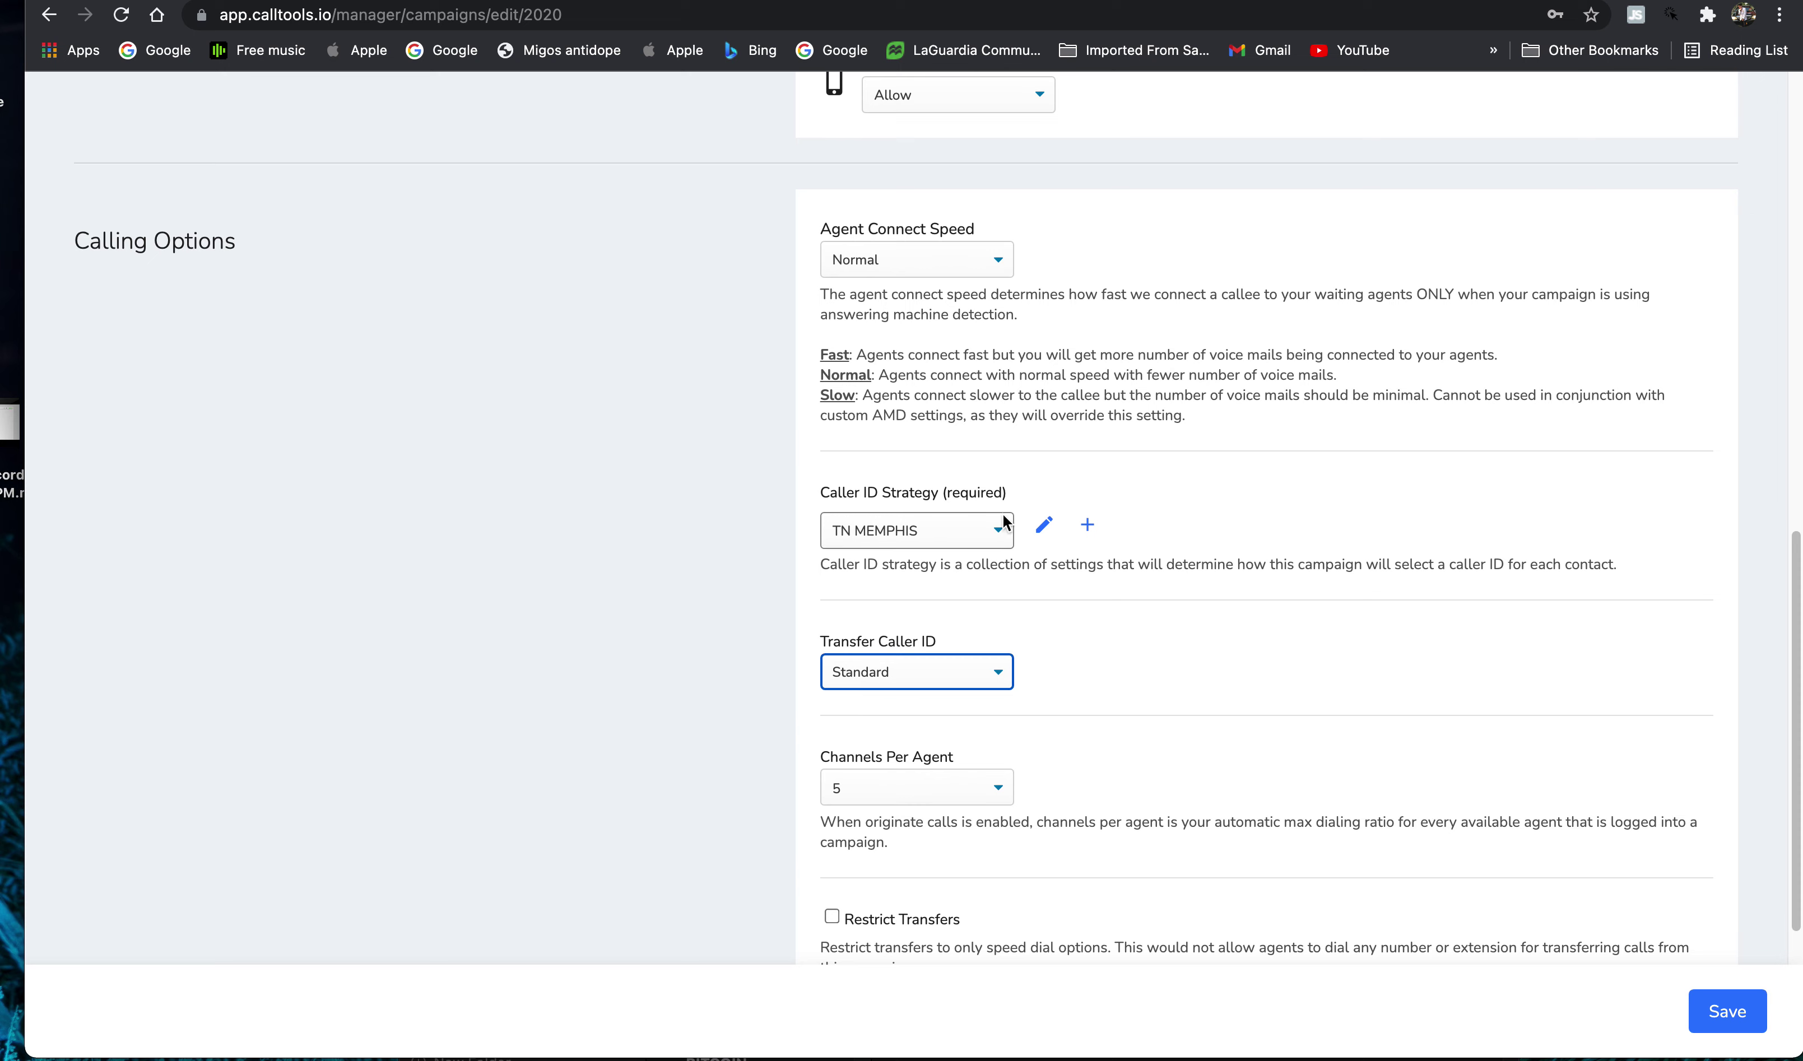
scroll(1089, 532, "up", 15)
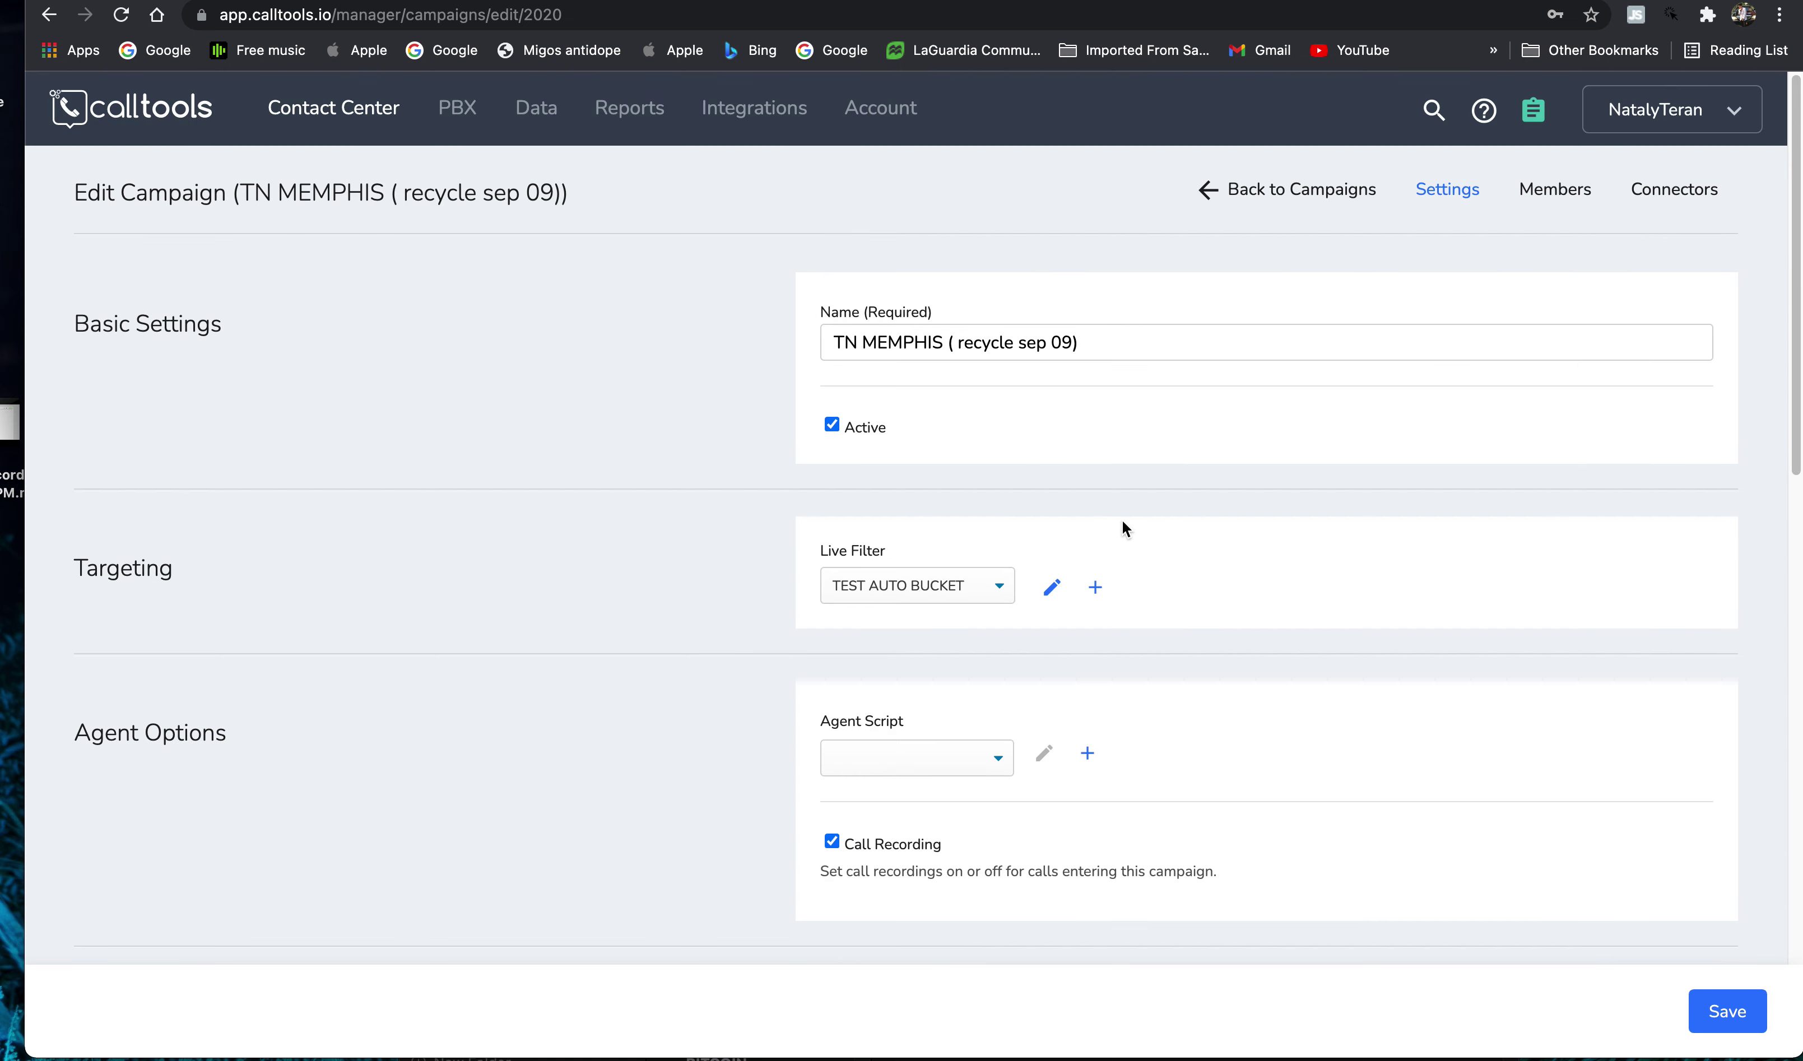
- Look at routing options for buying a new phone number, then cancel the purchase
left_click(457, 109)
left_click(488, 153)
left_click(1672, 247)
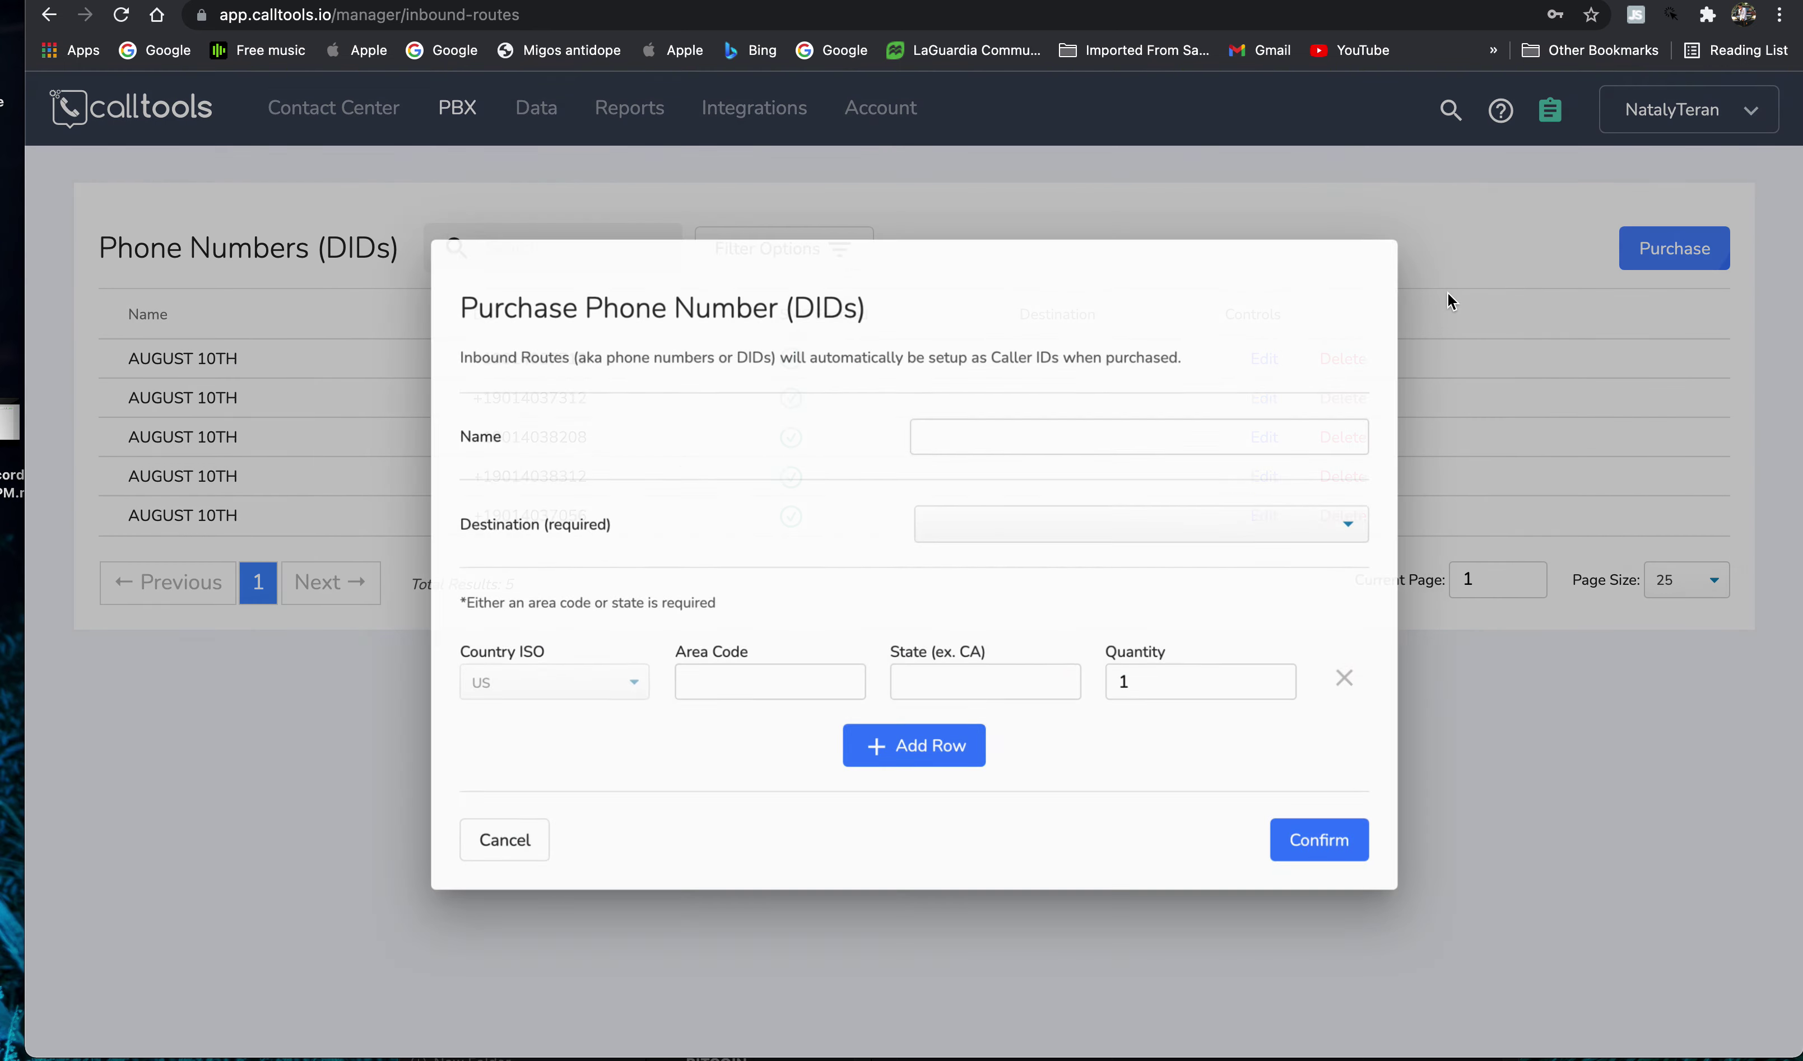
left_click(965, 525)
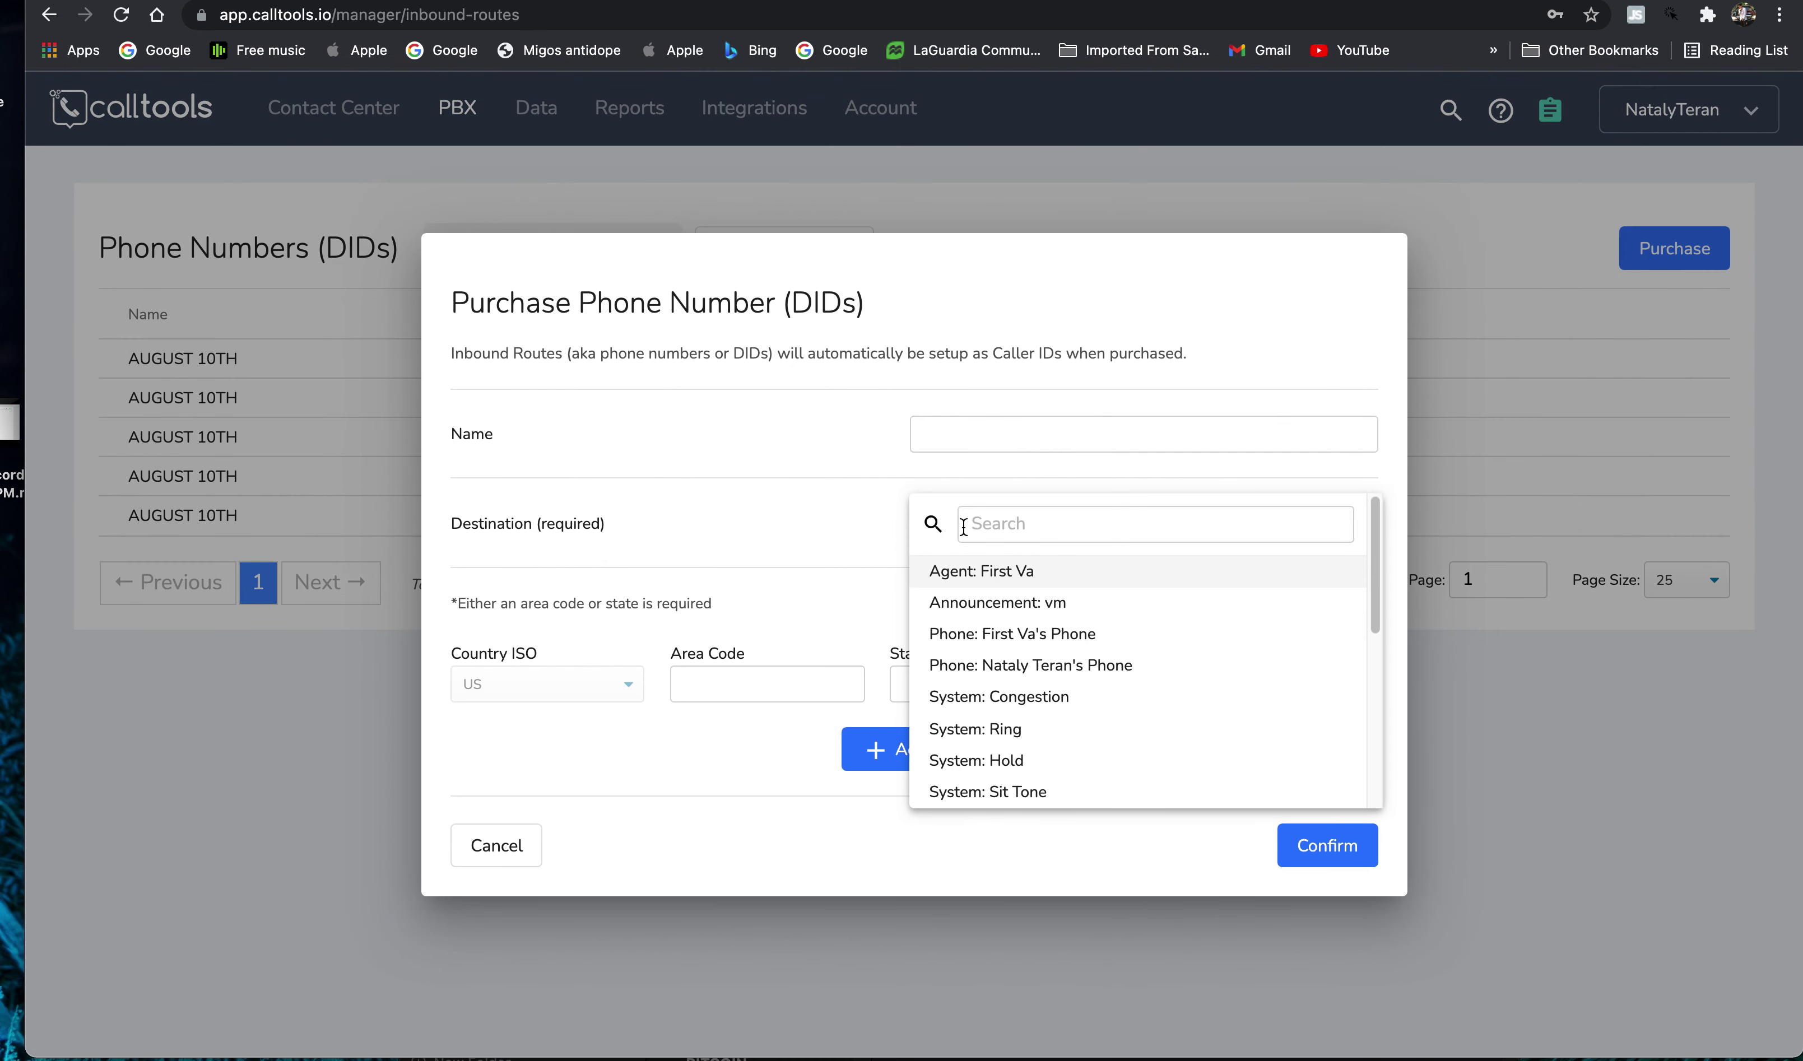
left_click(496, 846)
- Go to the Caller ID Strategies list and begin a new caller ID strategy
left_click(457, 107)
mouse_move(503, 226)
left_click(802, 341)
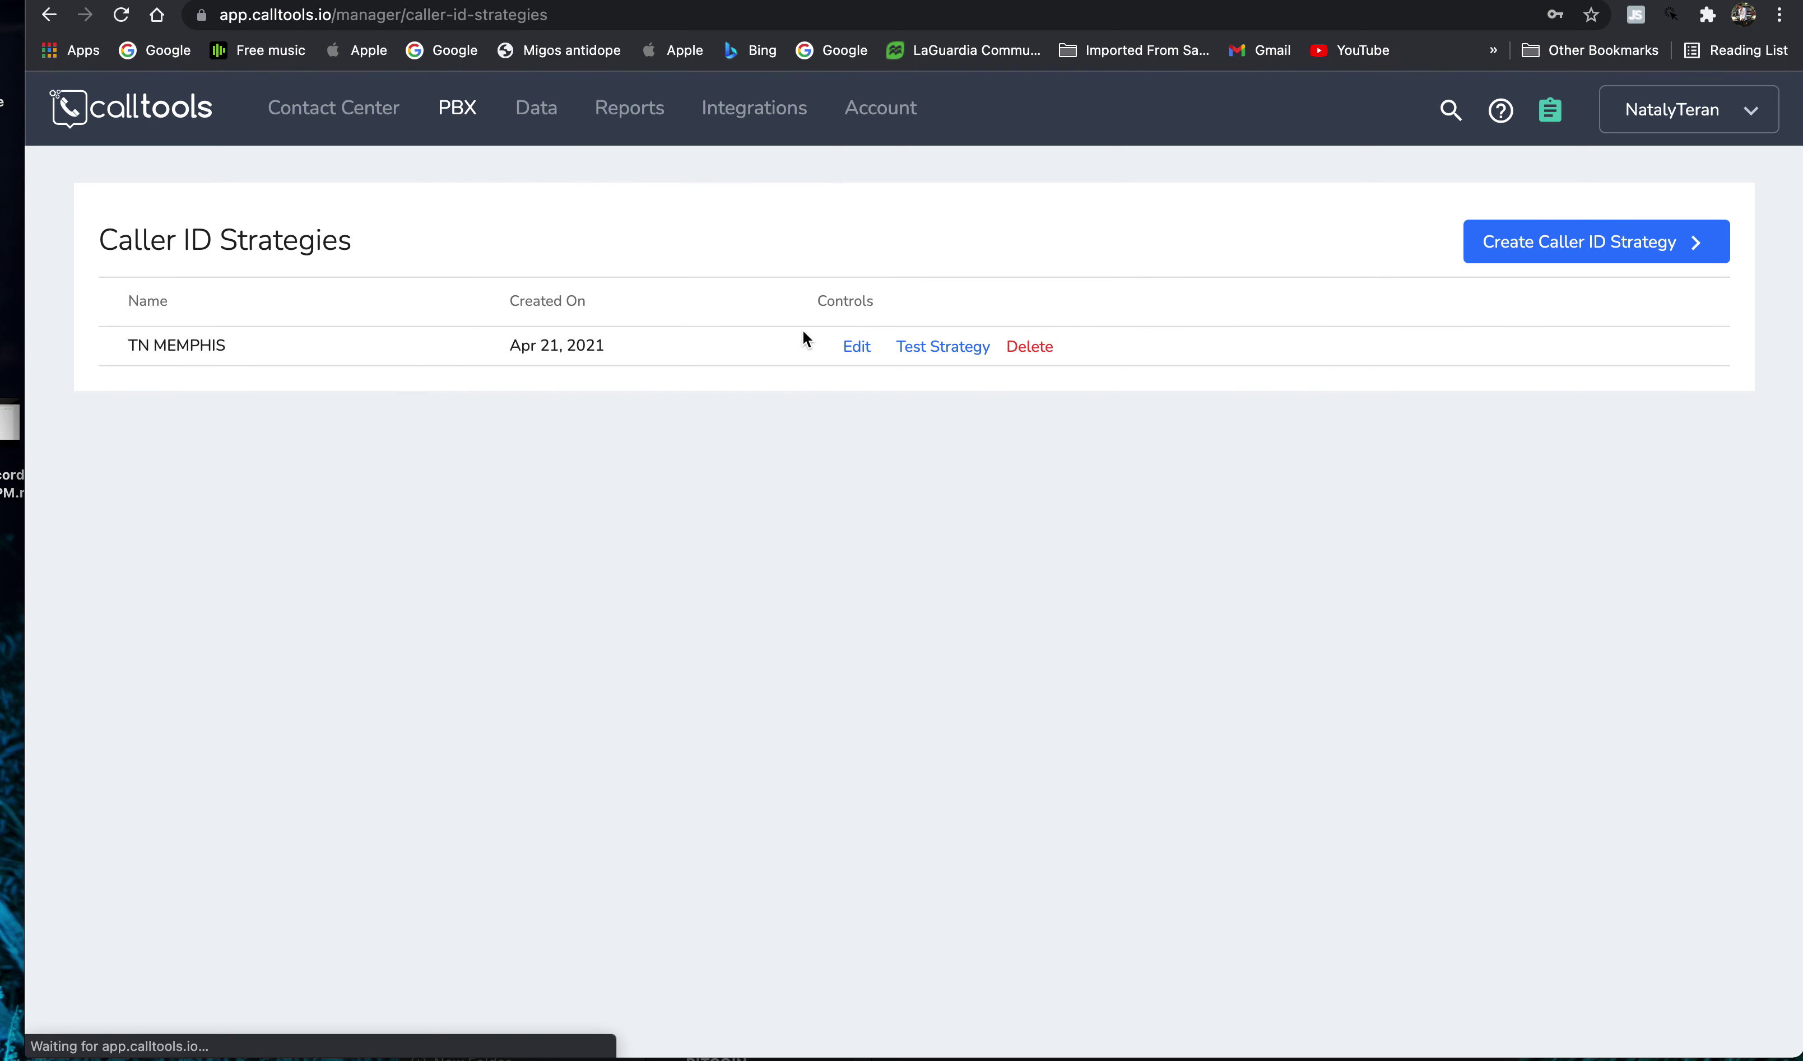
left_click(1610, 245)
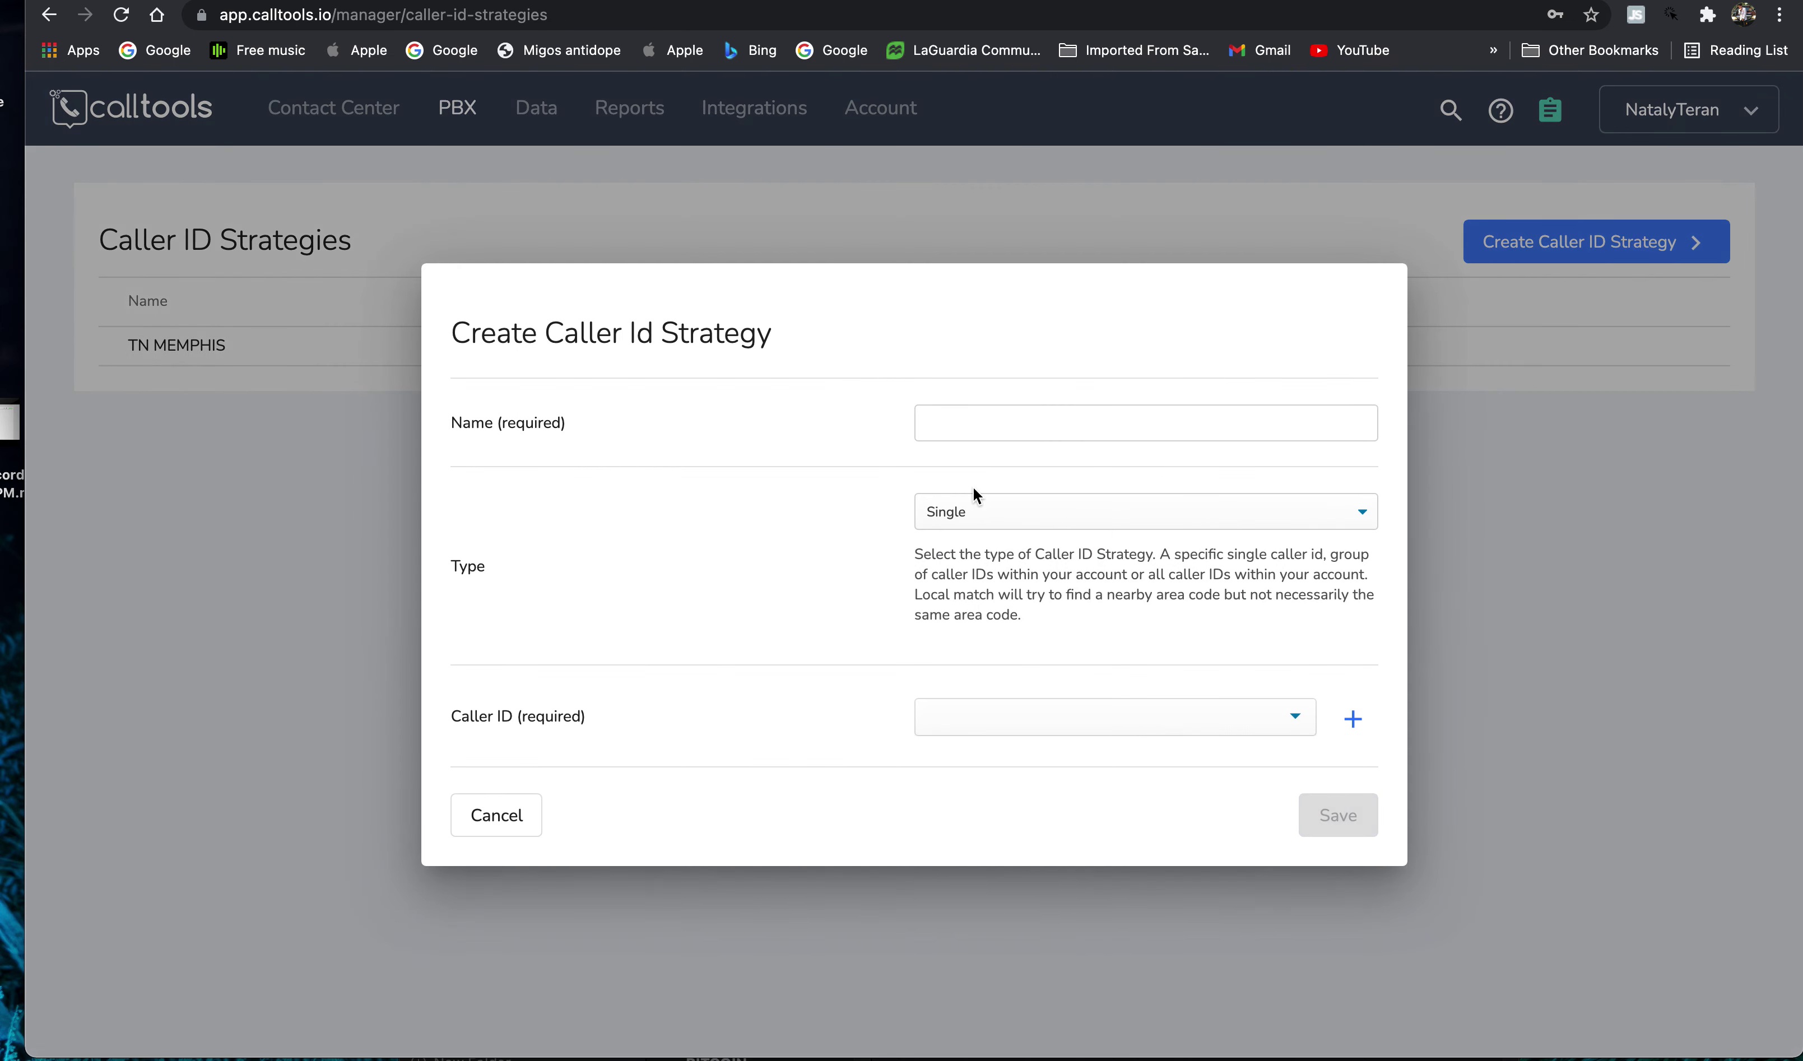
left_click(1034, 419)
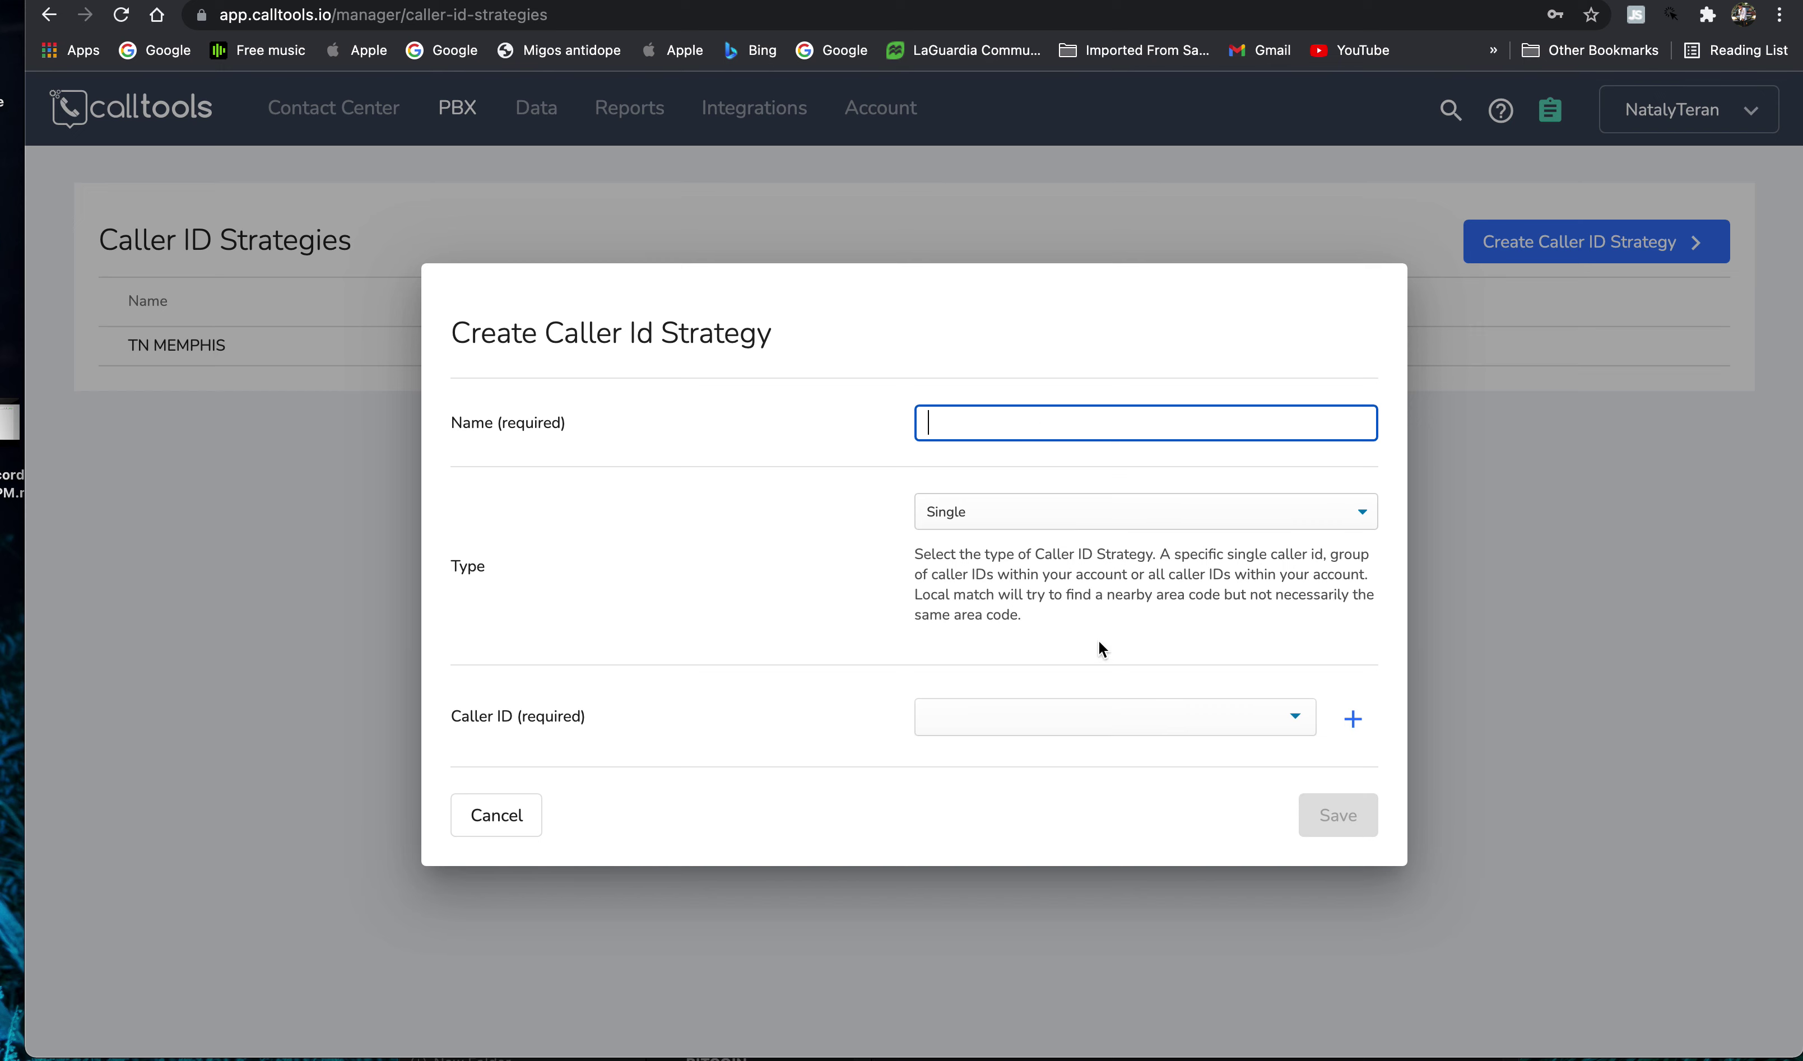
left_click(1133, 715)
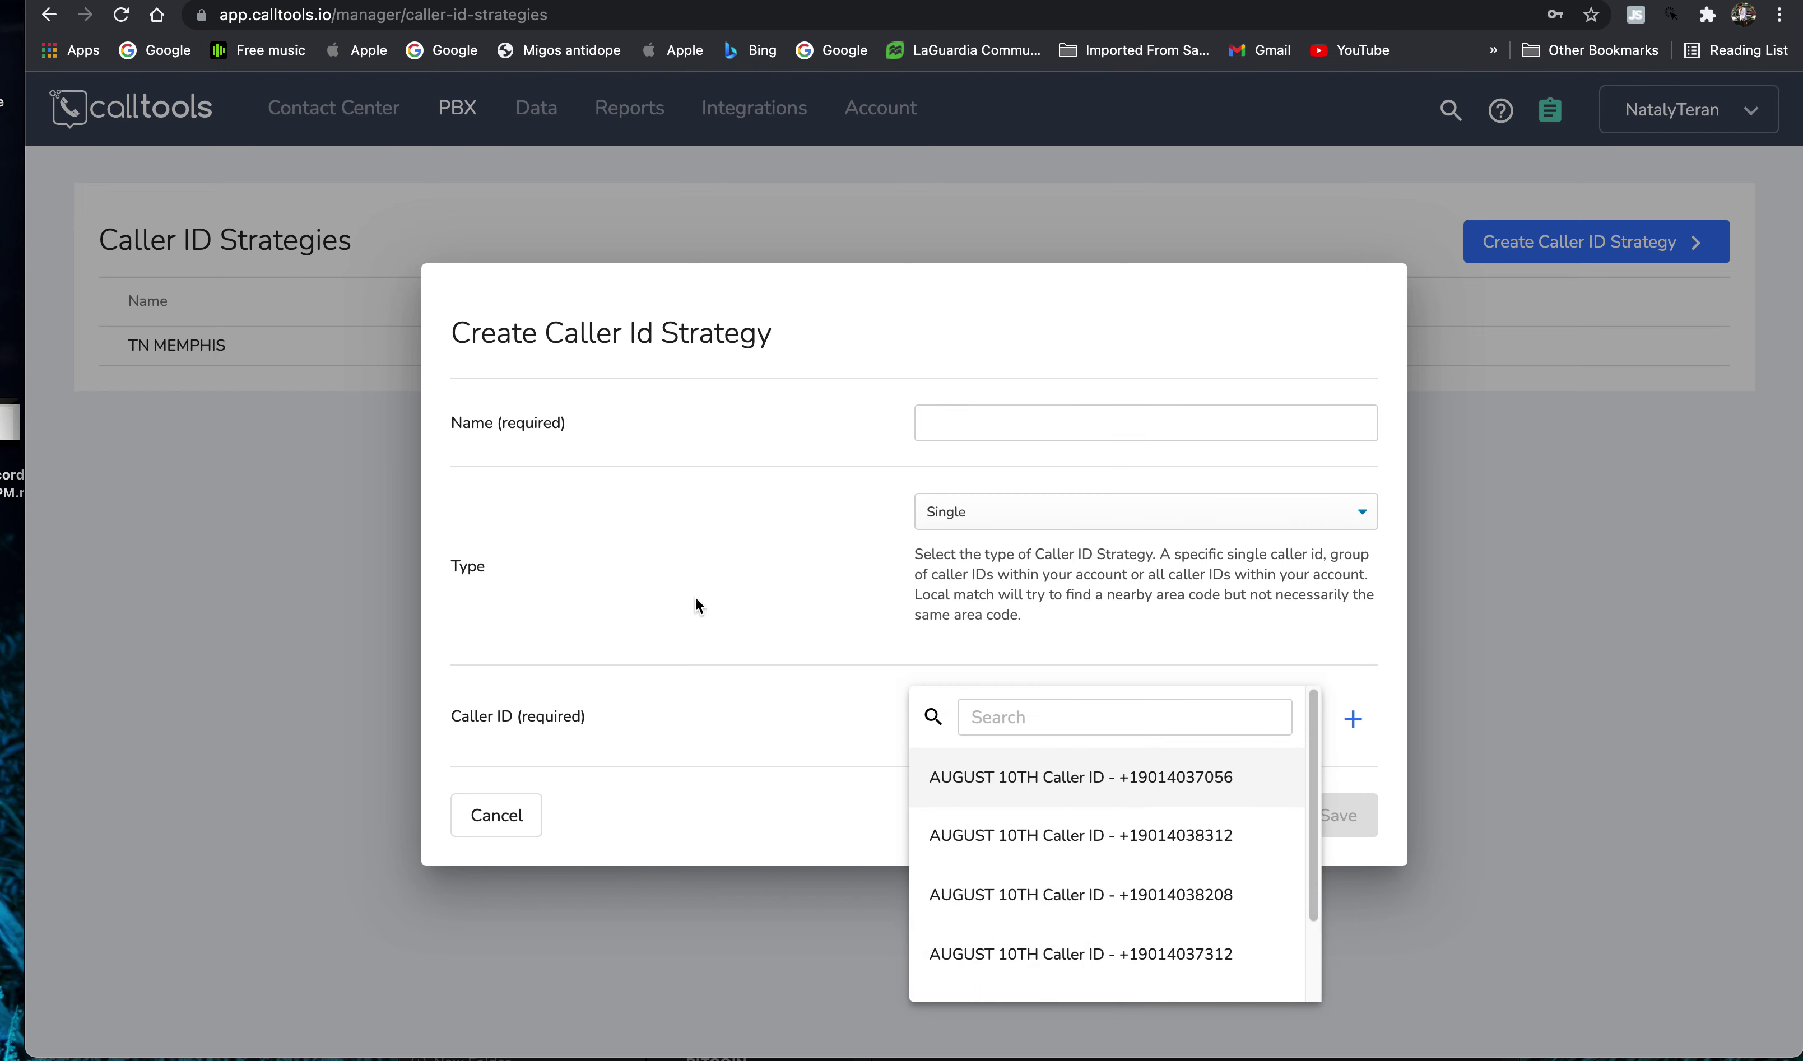
left_click(805, 689)
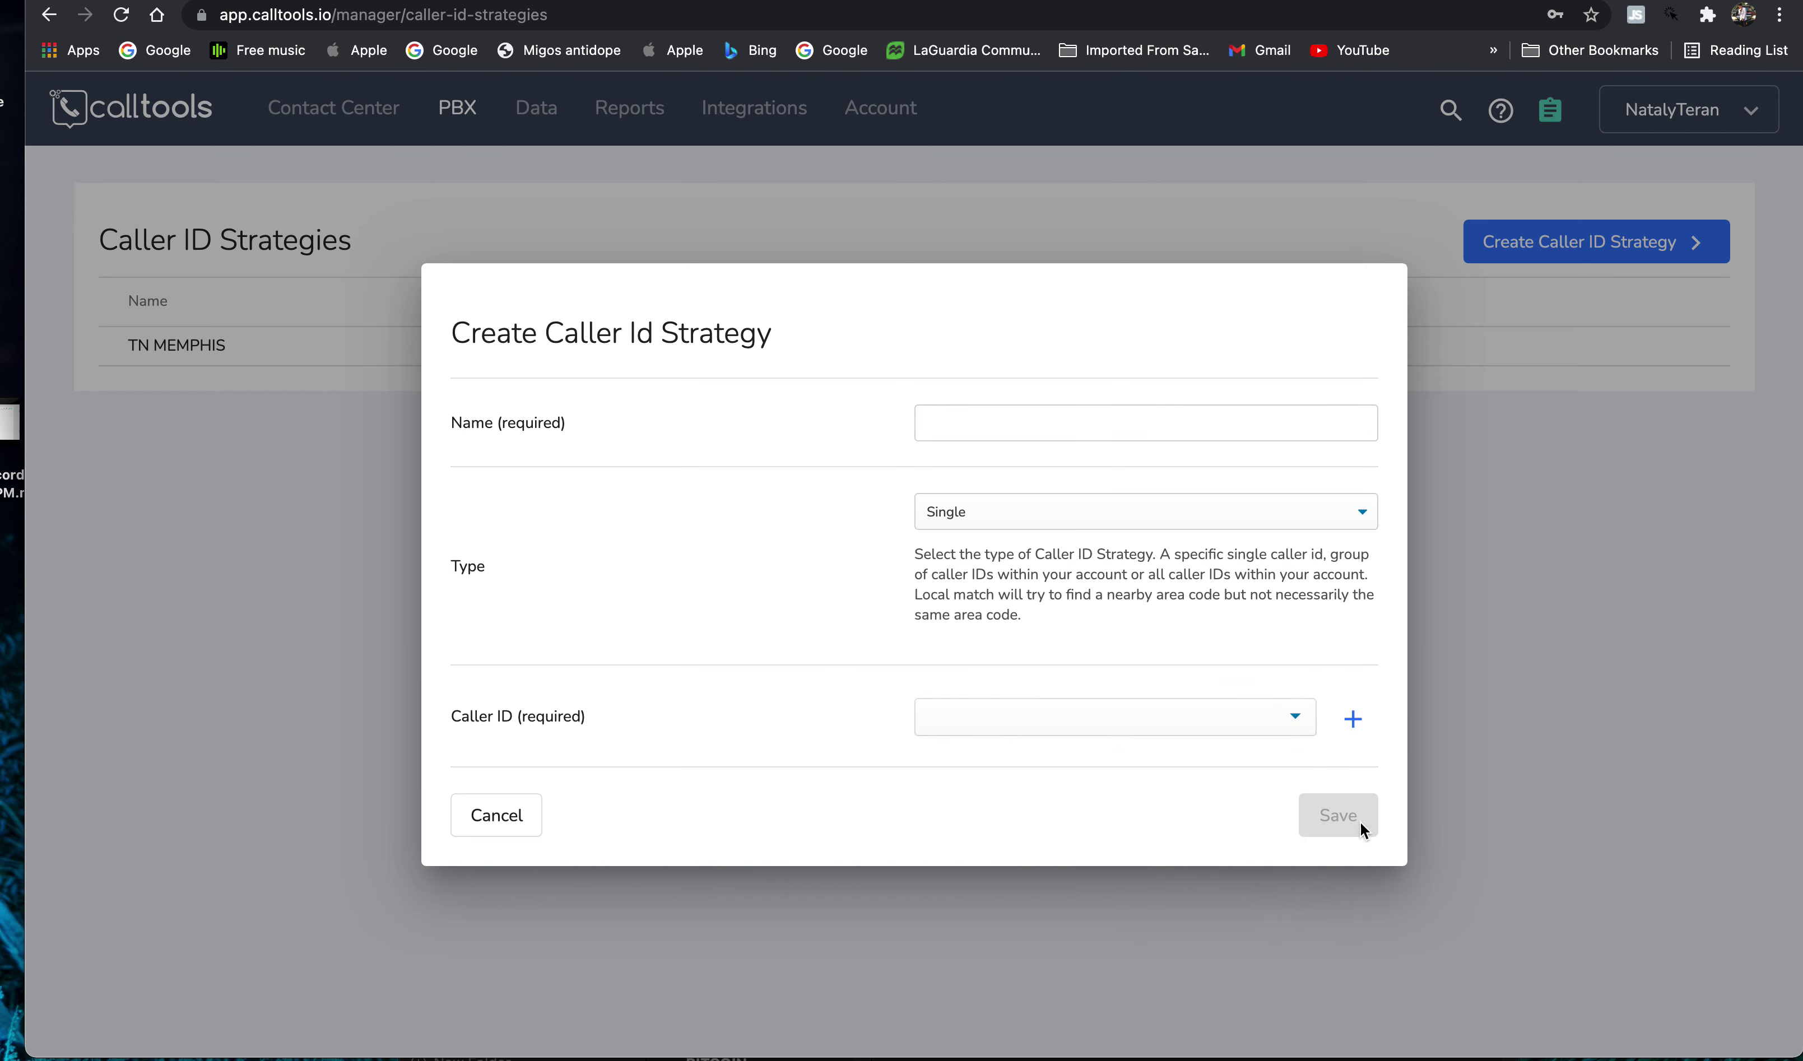
- Browse the caller IDs and the Single strategy type, then cancel the new strategy
left_click(1158, 730)
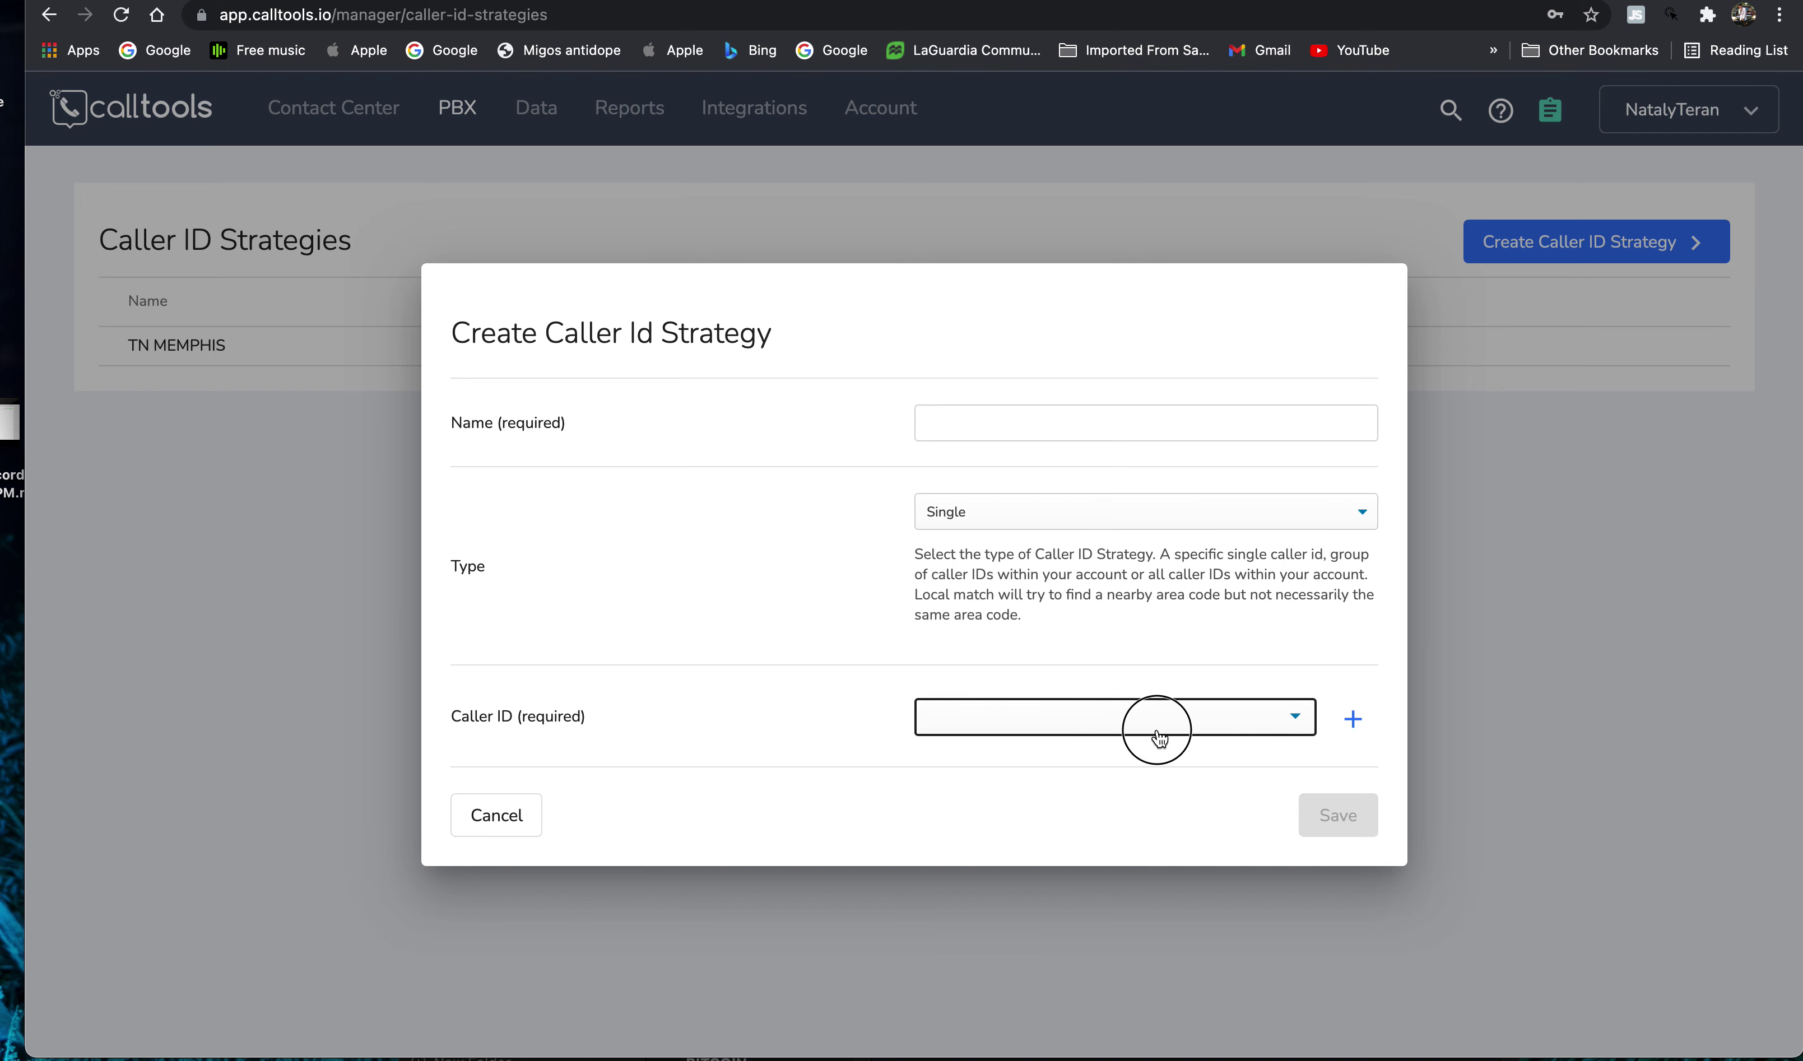
scroll(1122, 845, "down", 3)
scroll(1130, 853, "up", 3)
left_click(635, 704)
left_click(1004, 512)
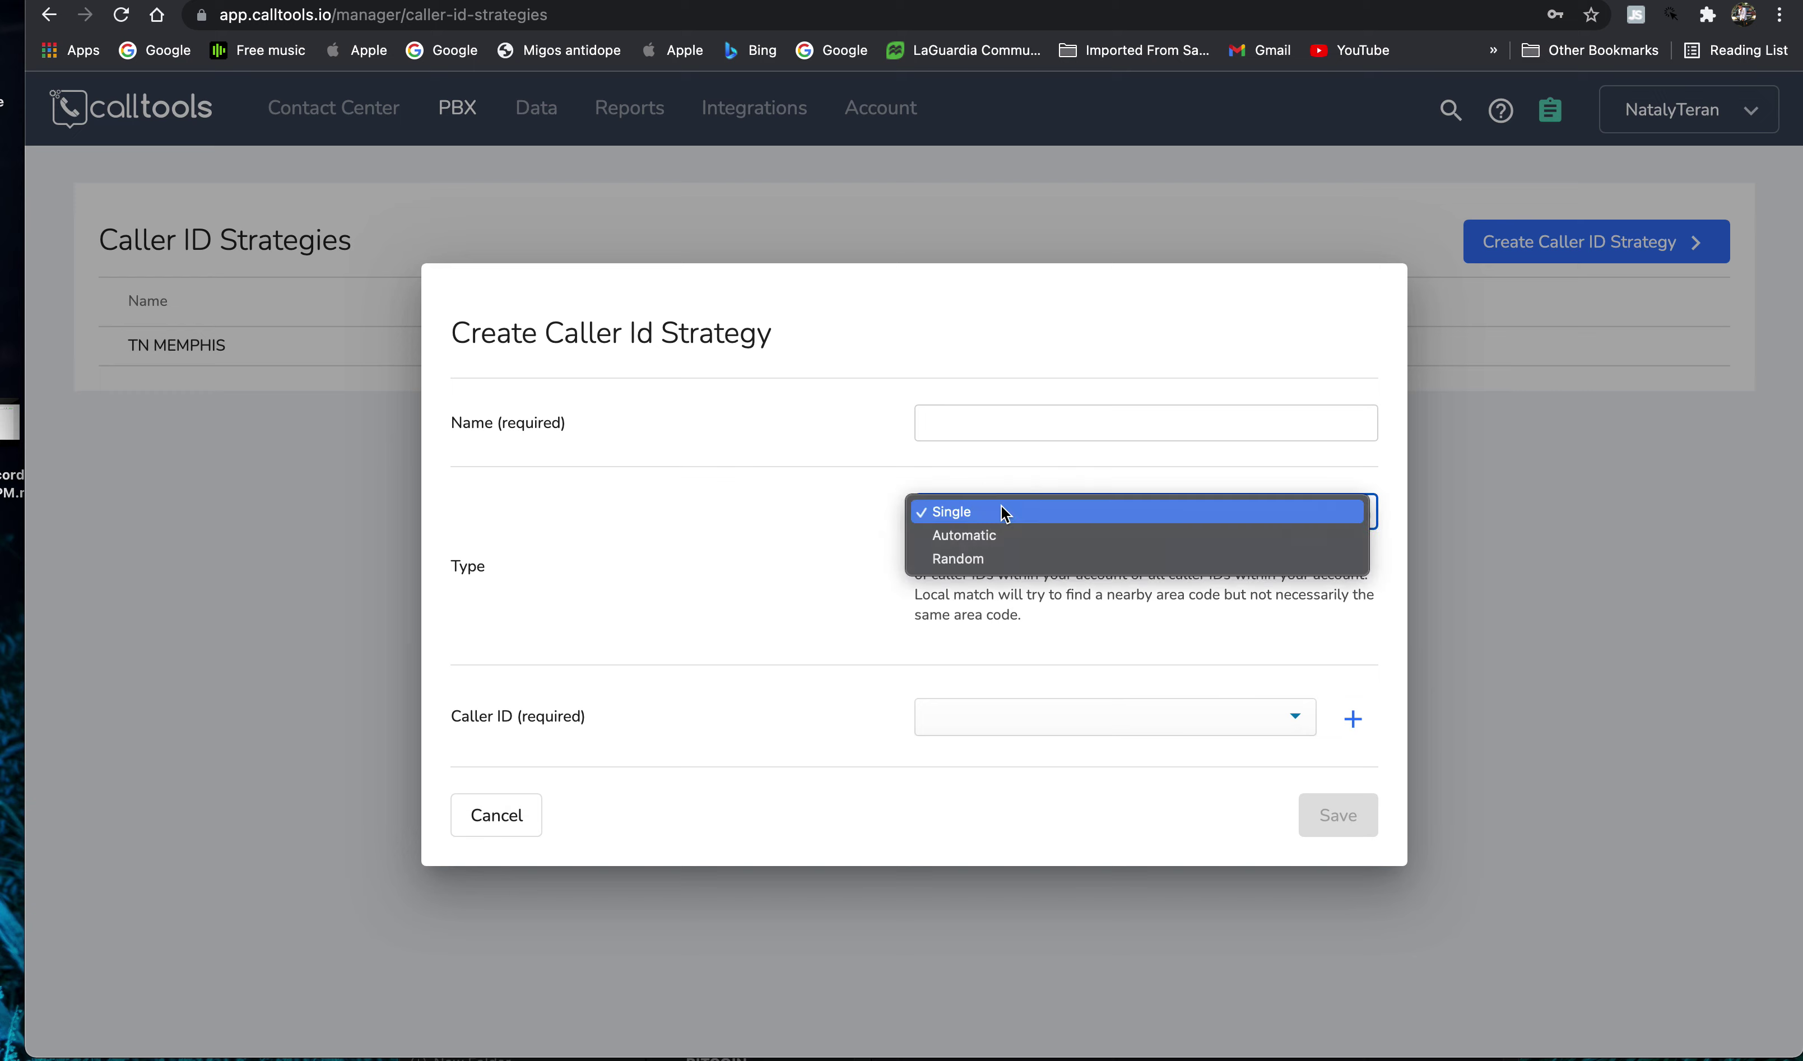
left_click(860, 602)
left_click(1603, 484)
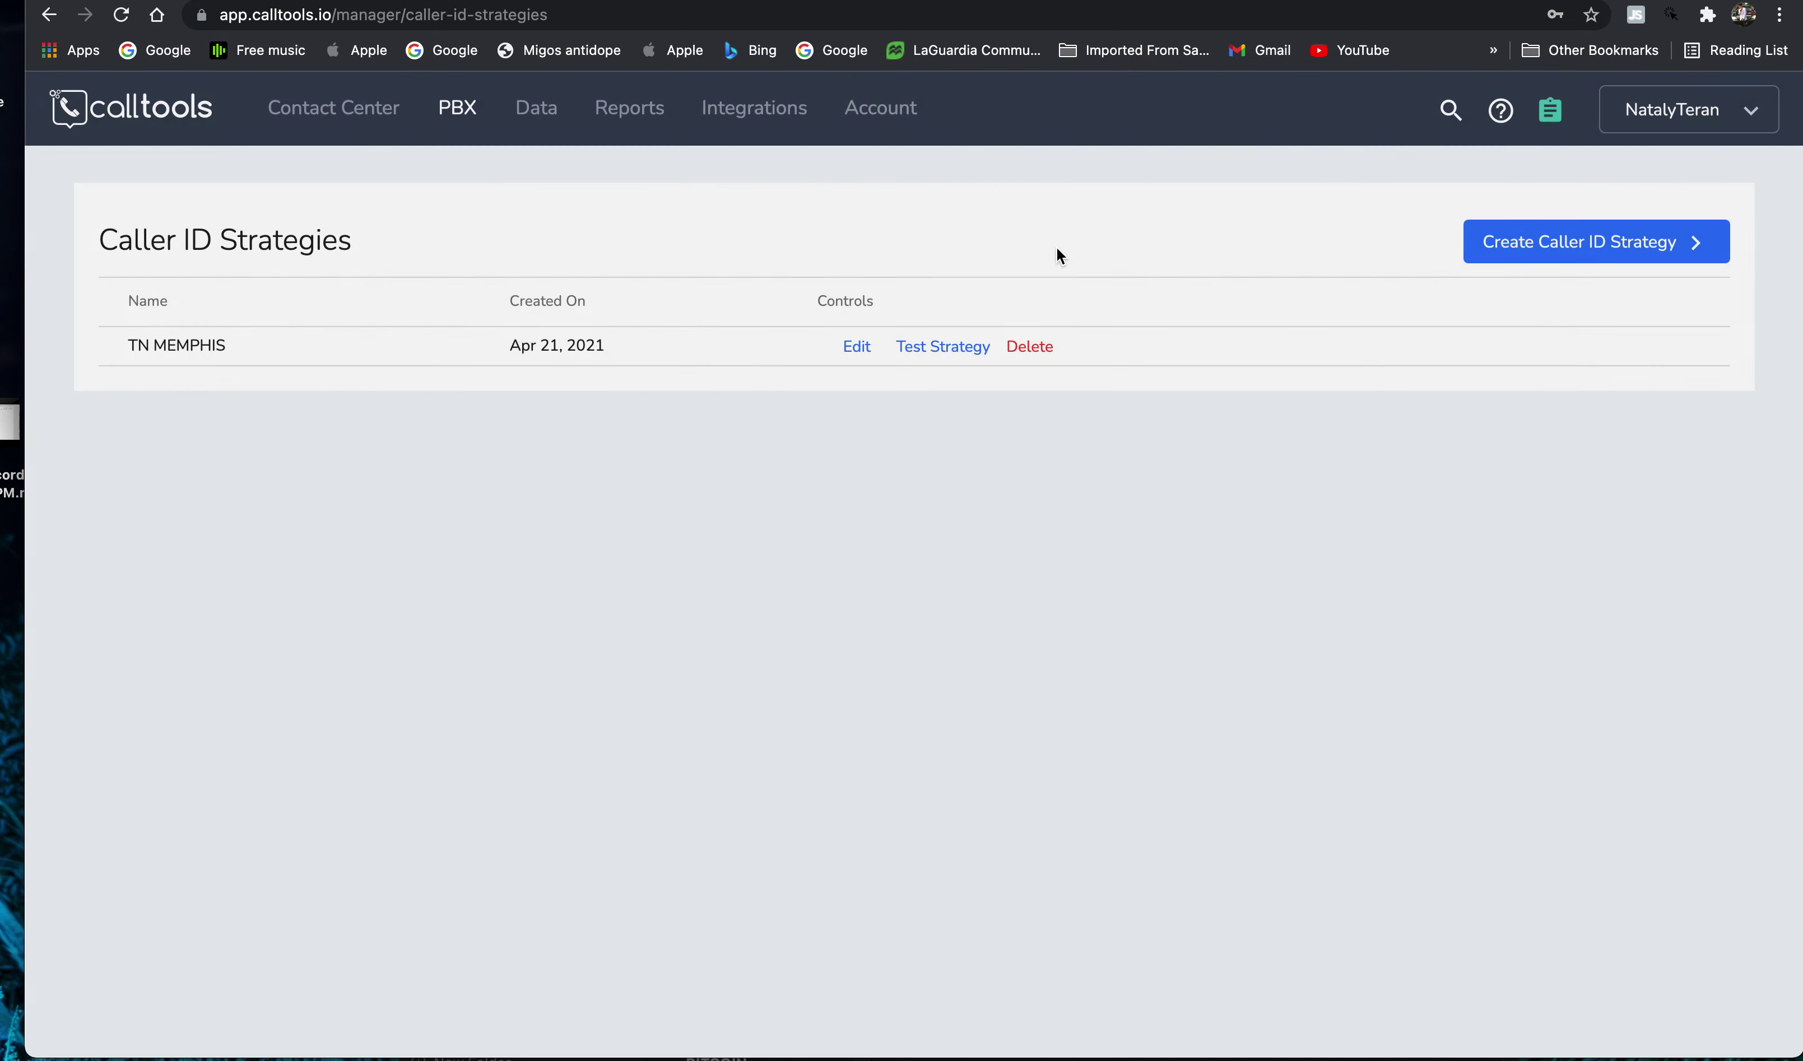
left_click(444, 109)
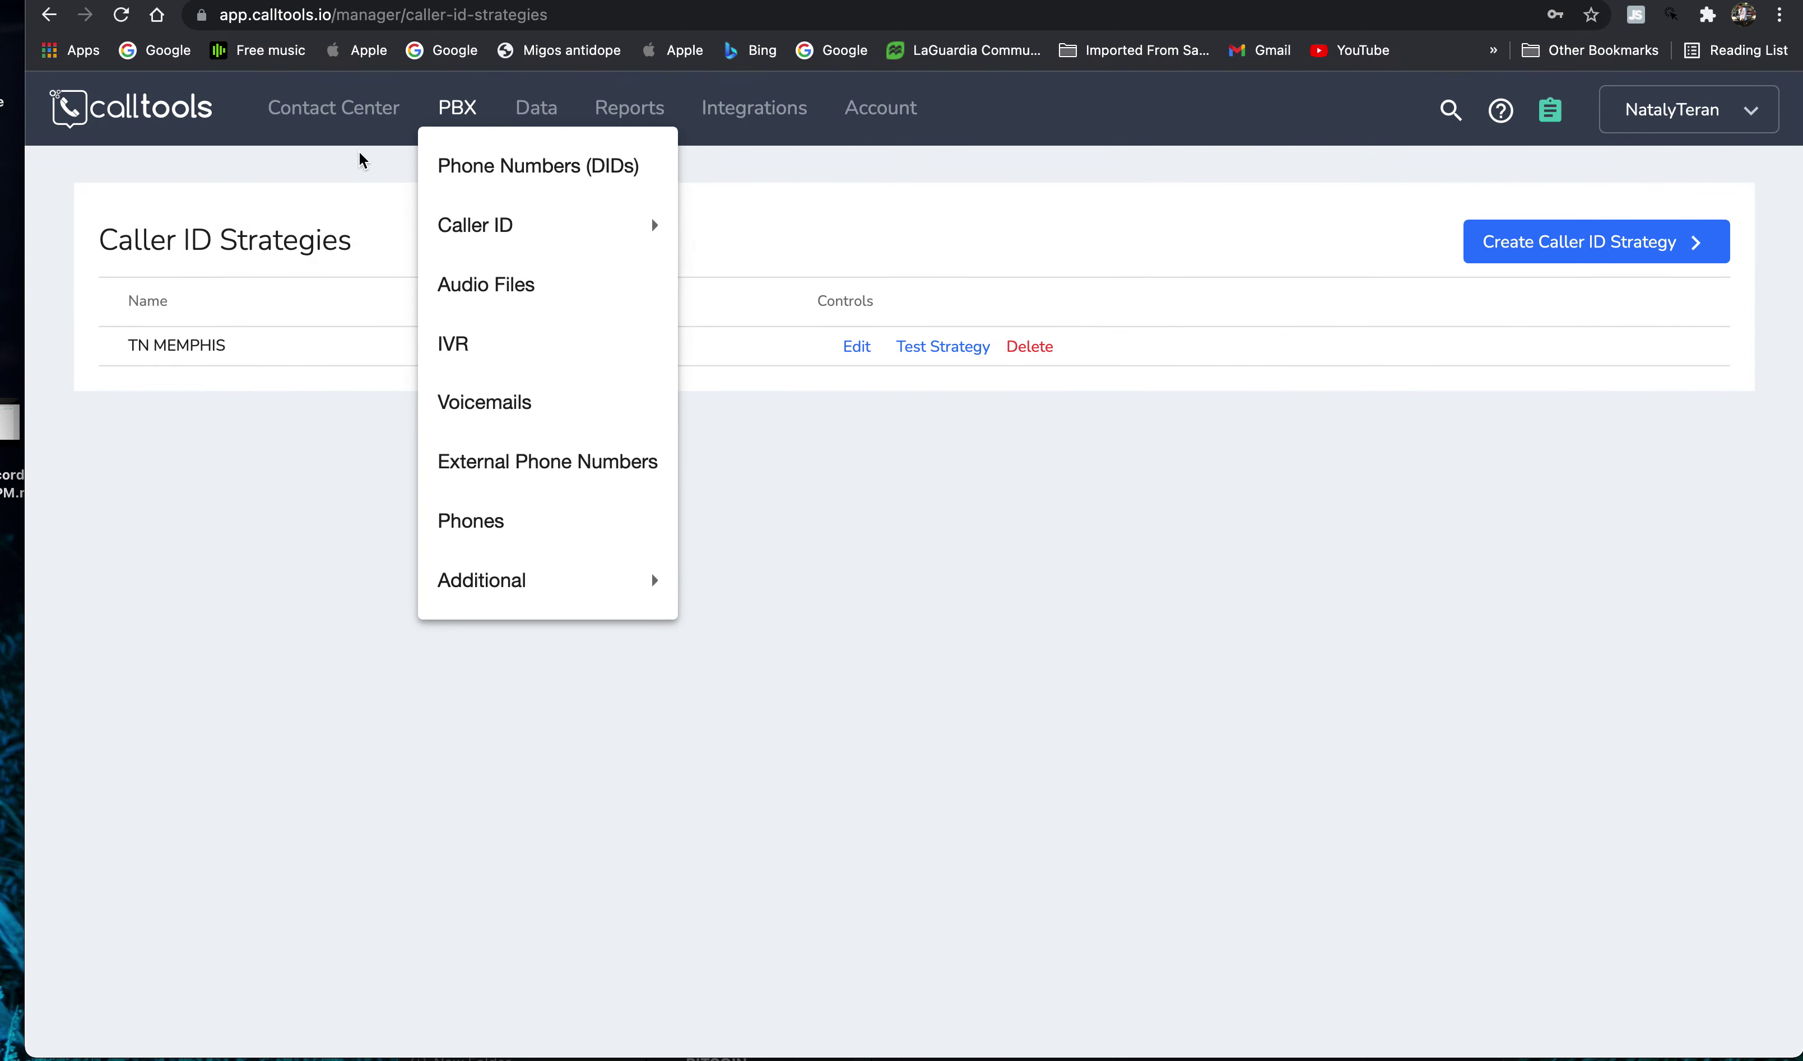
- Open the TN MEMPHIS campaign settings and set Channels Per Agent to 3
left_click(342, 111)
left_click(391, 166)
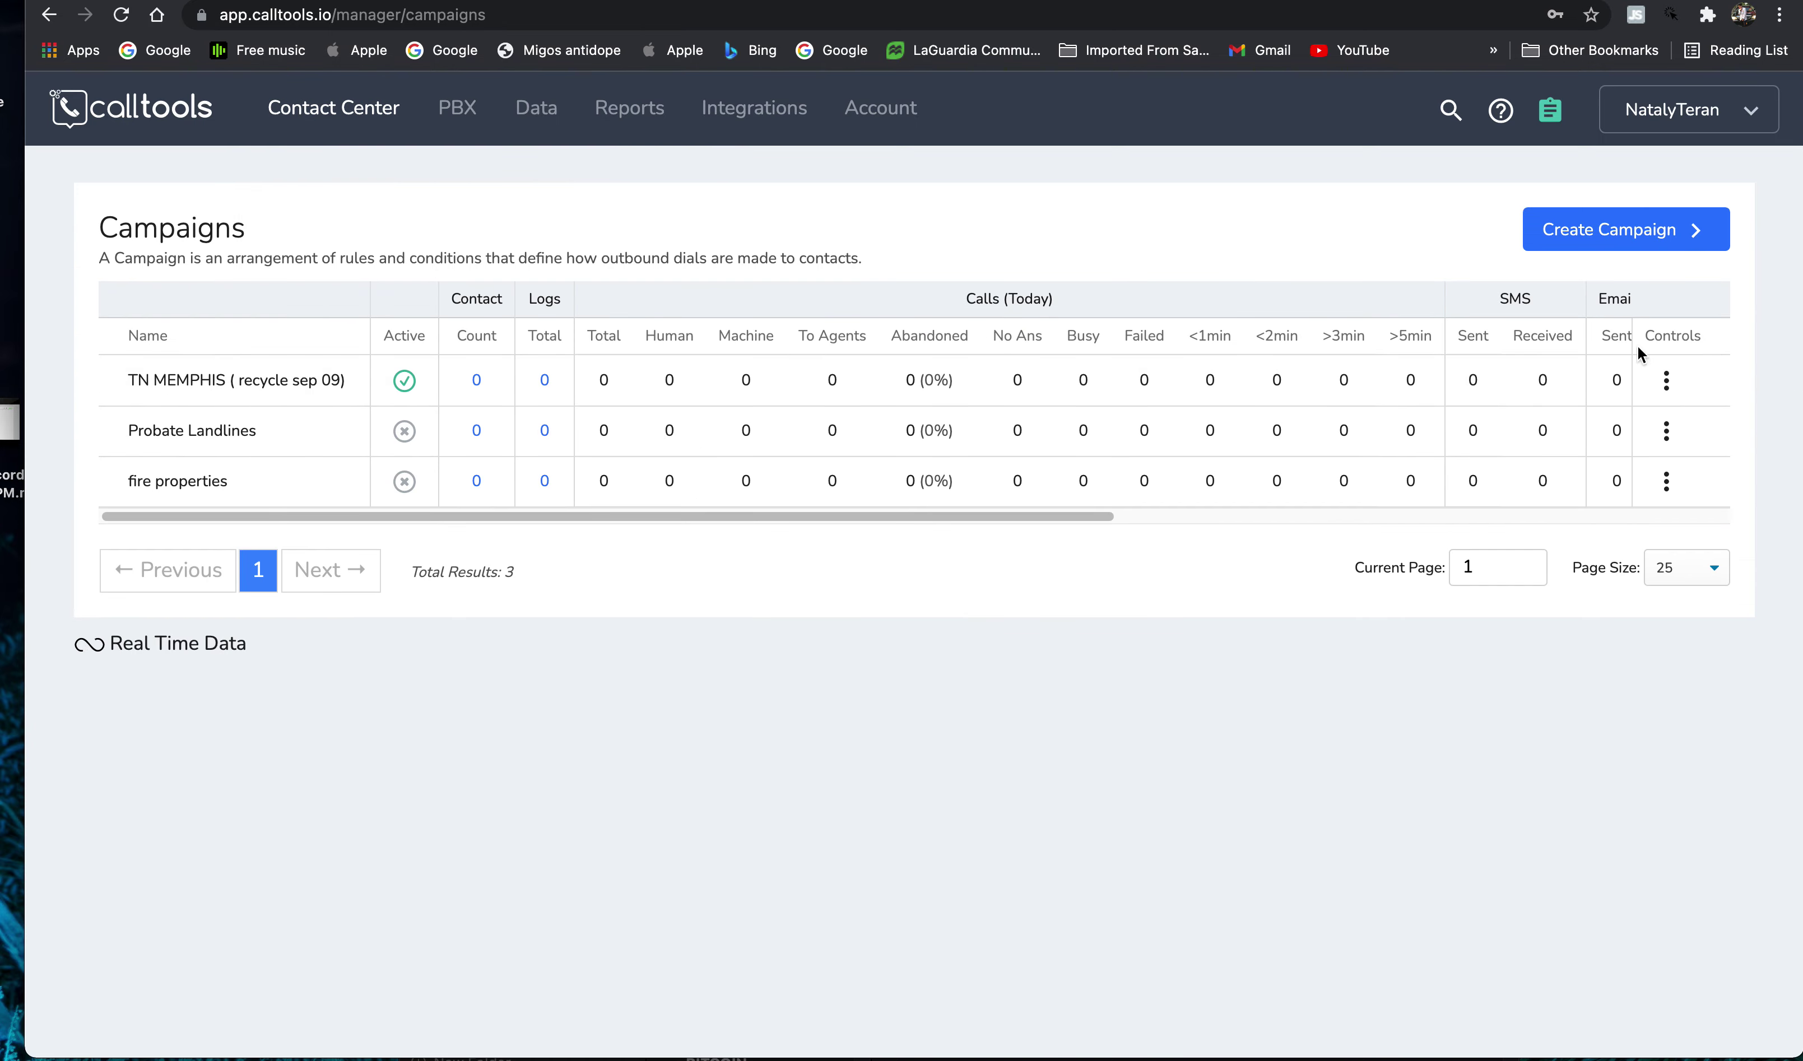
left_click(1665, 380)
left_click(1596, 500)
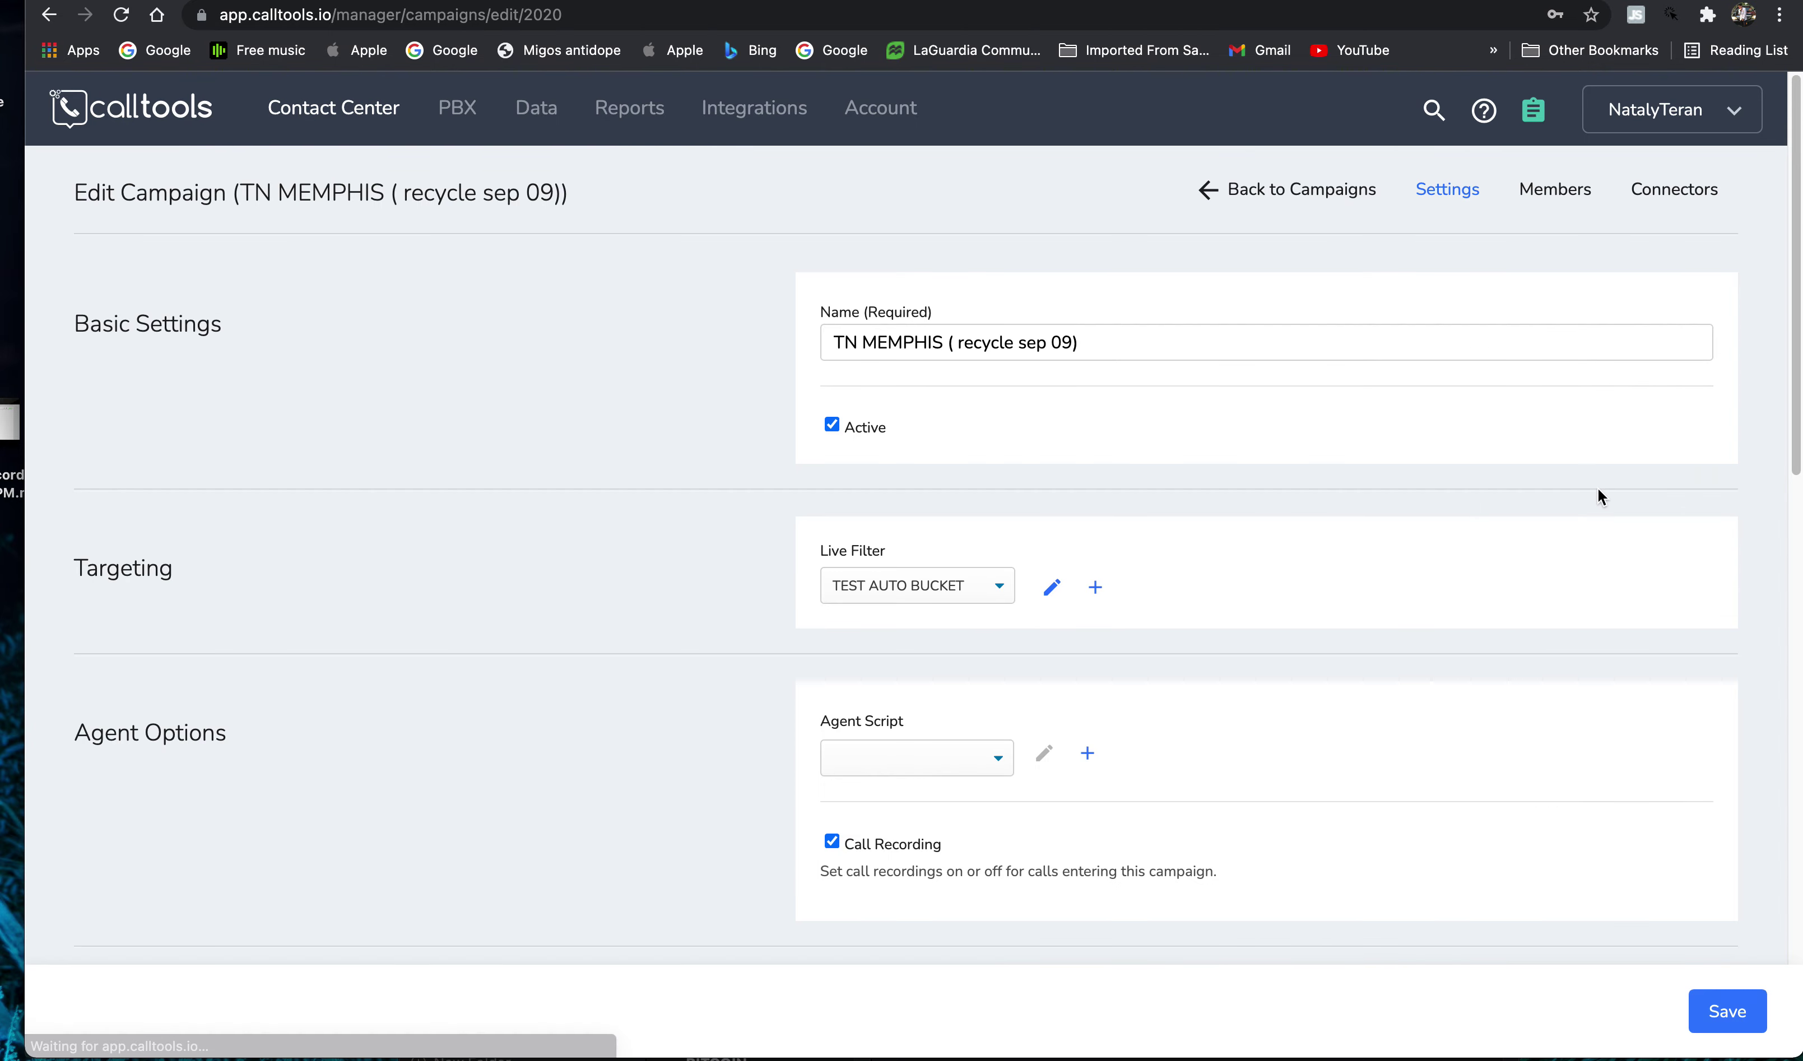
left_click(1052, 493)
scroll(955, 698, "down", 15)
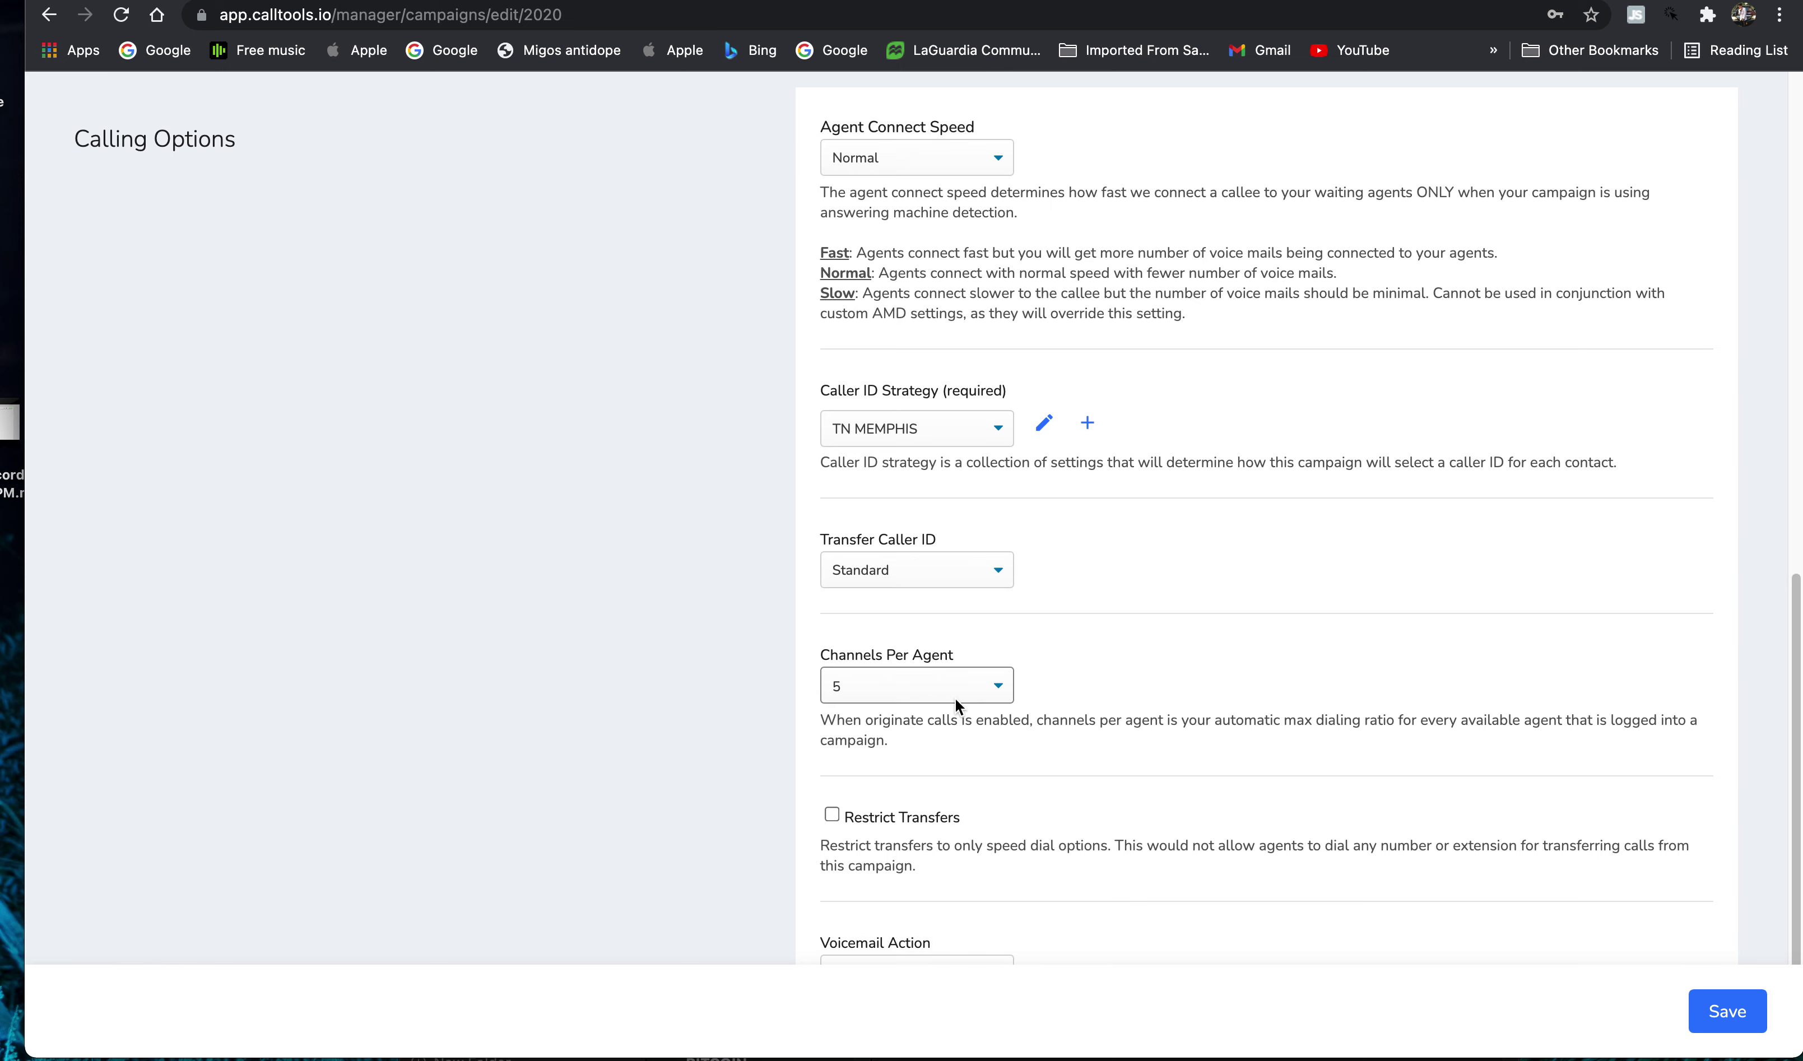
left_click(992, 691)
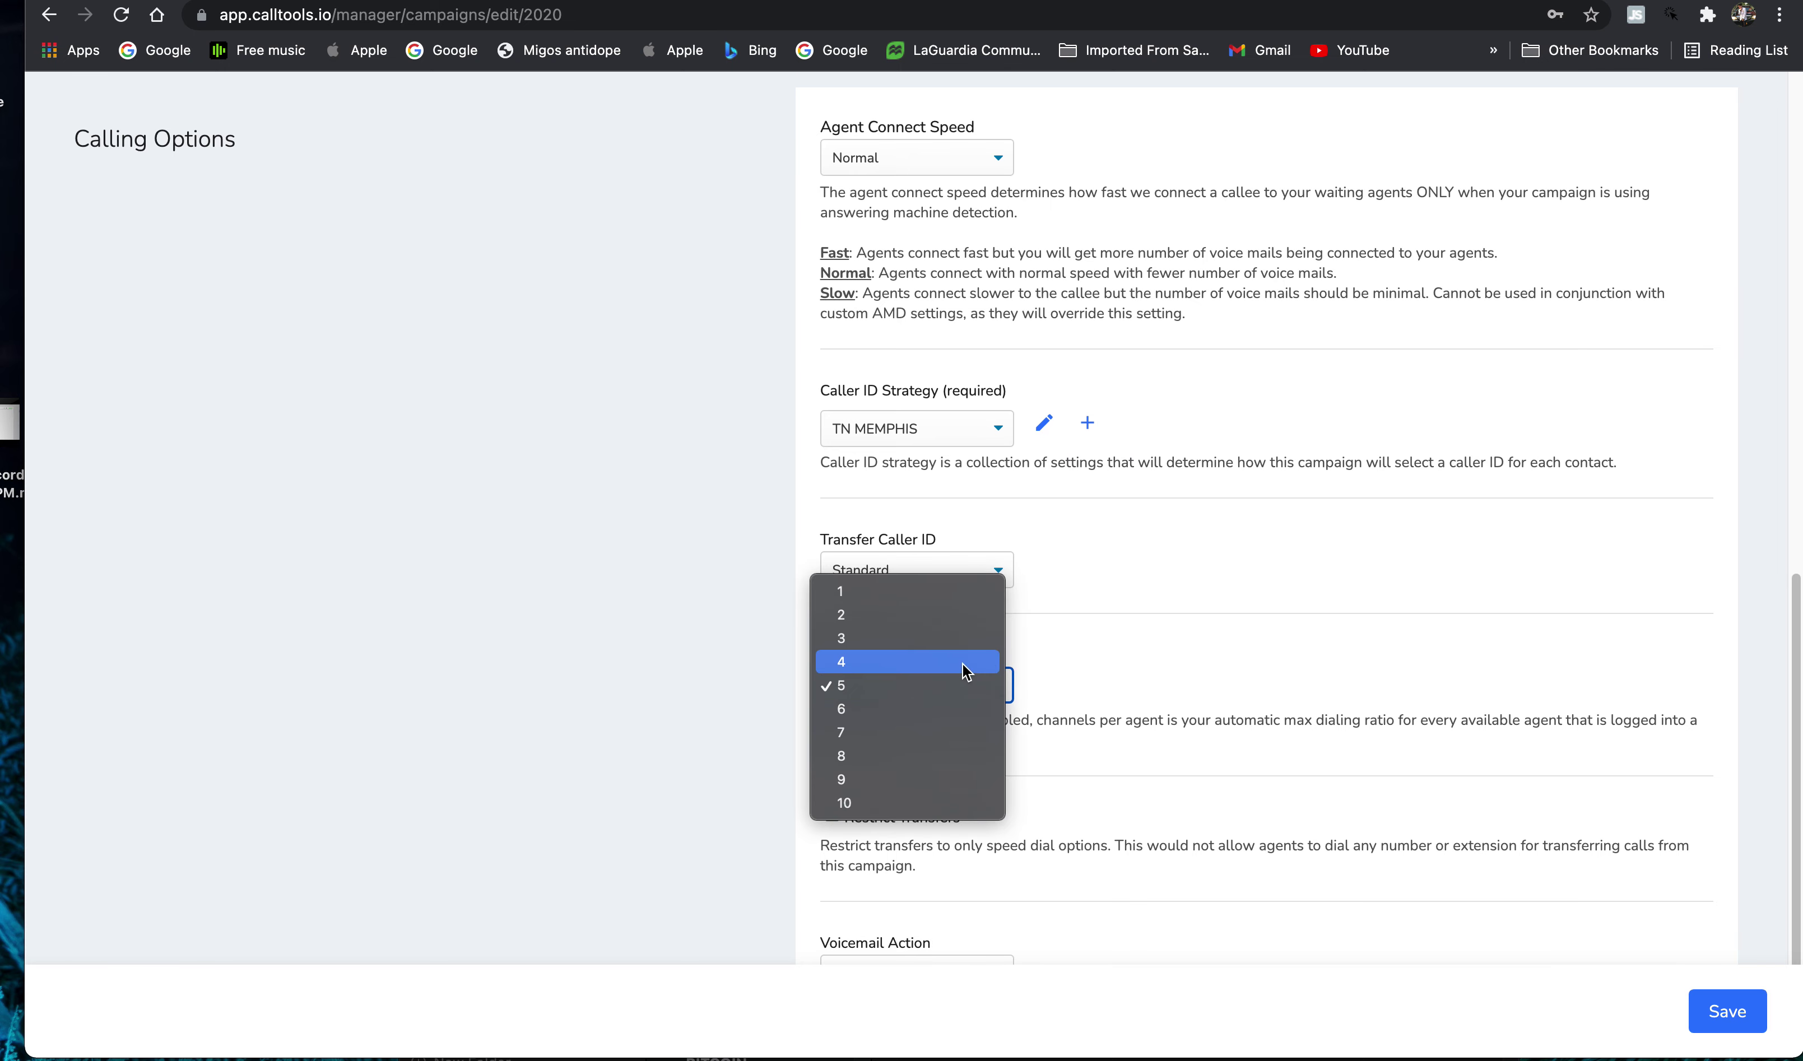
left_click(938, 640)
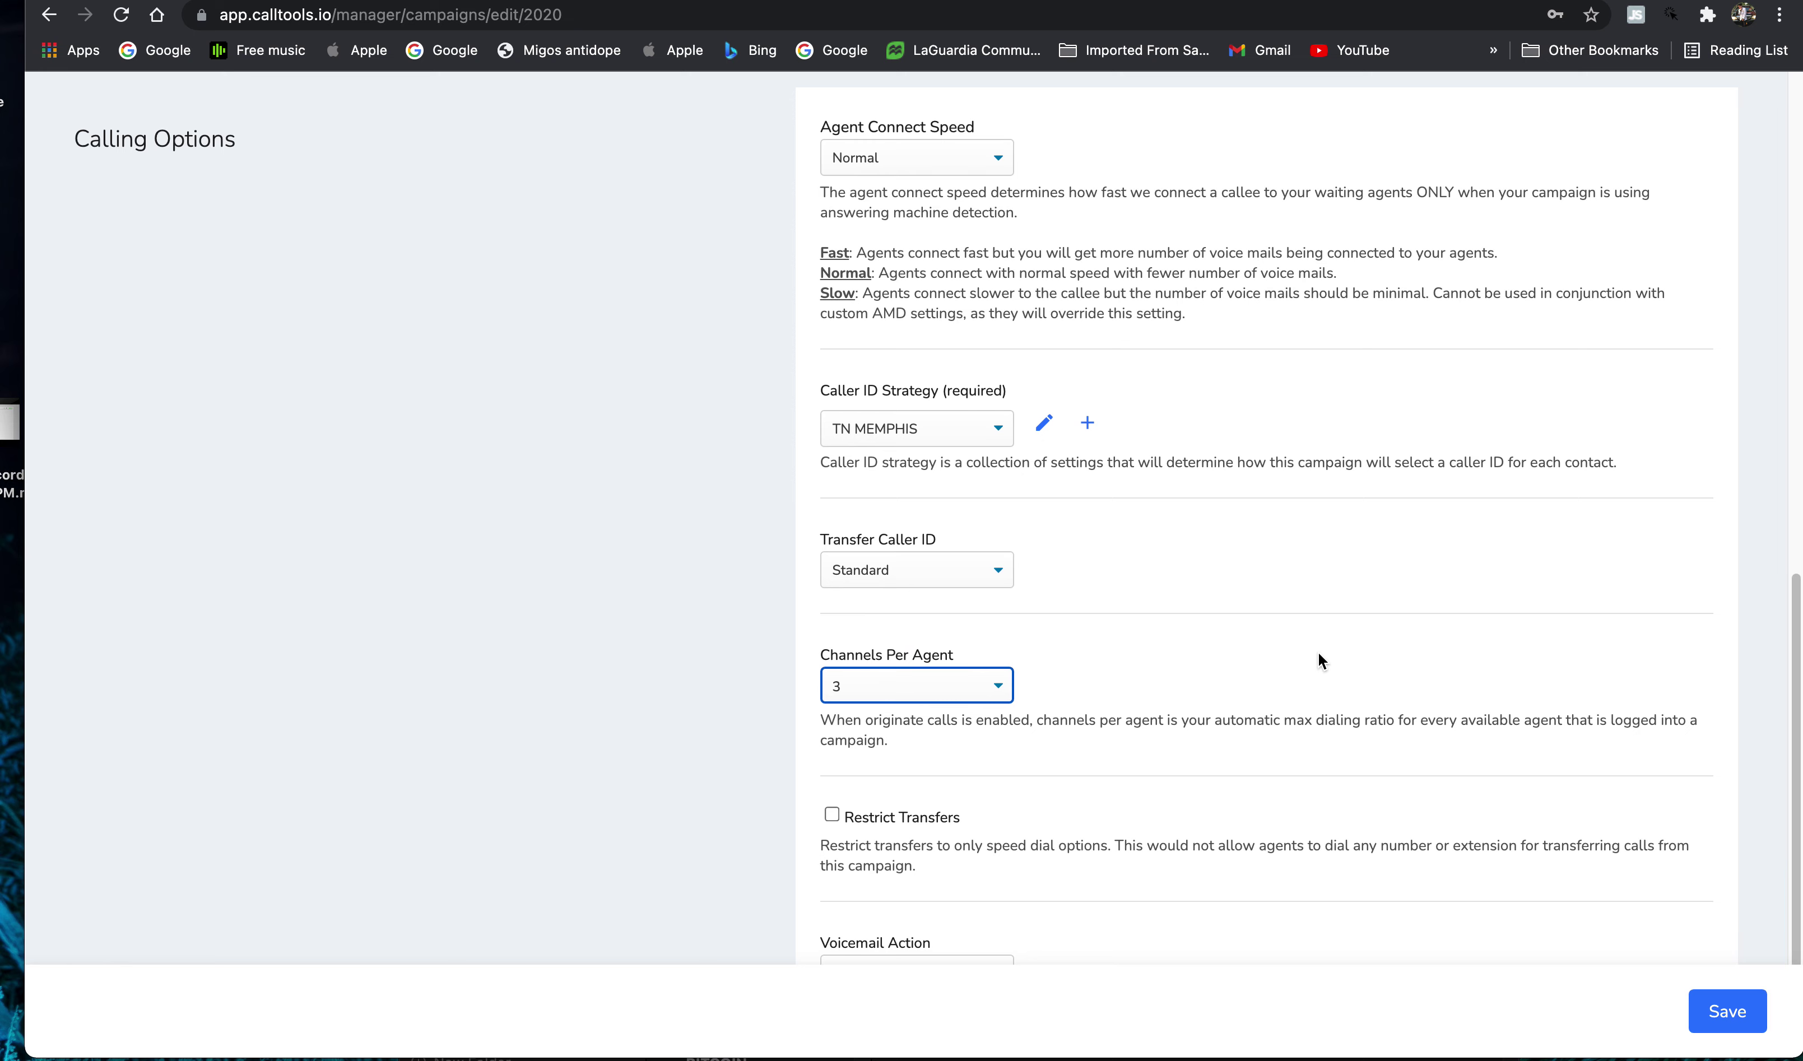
- Keep the campaign's Voicemail Action set to Hang Up
scroll(1260, 672, "down", 1)
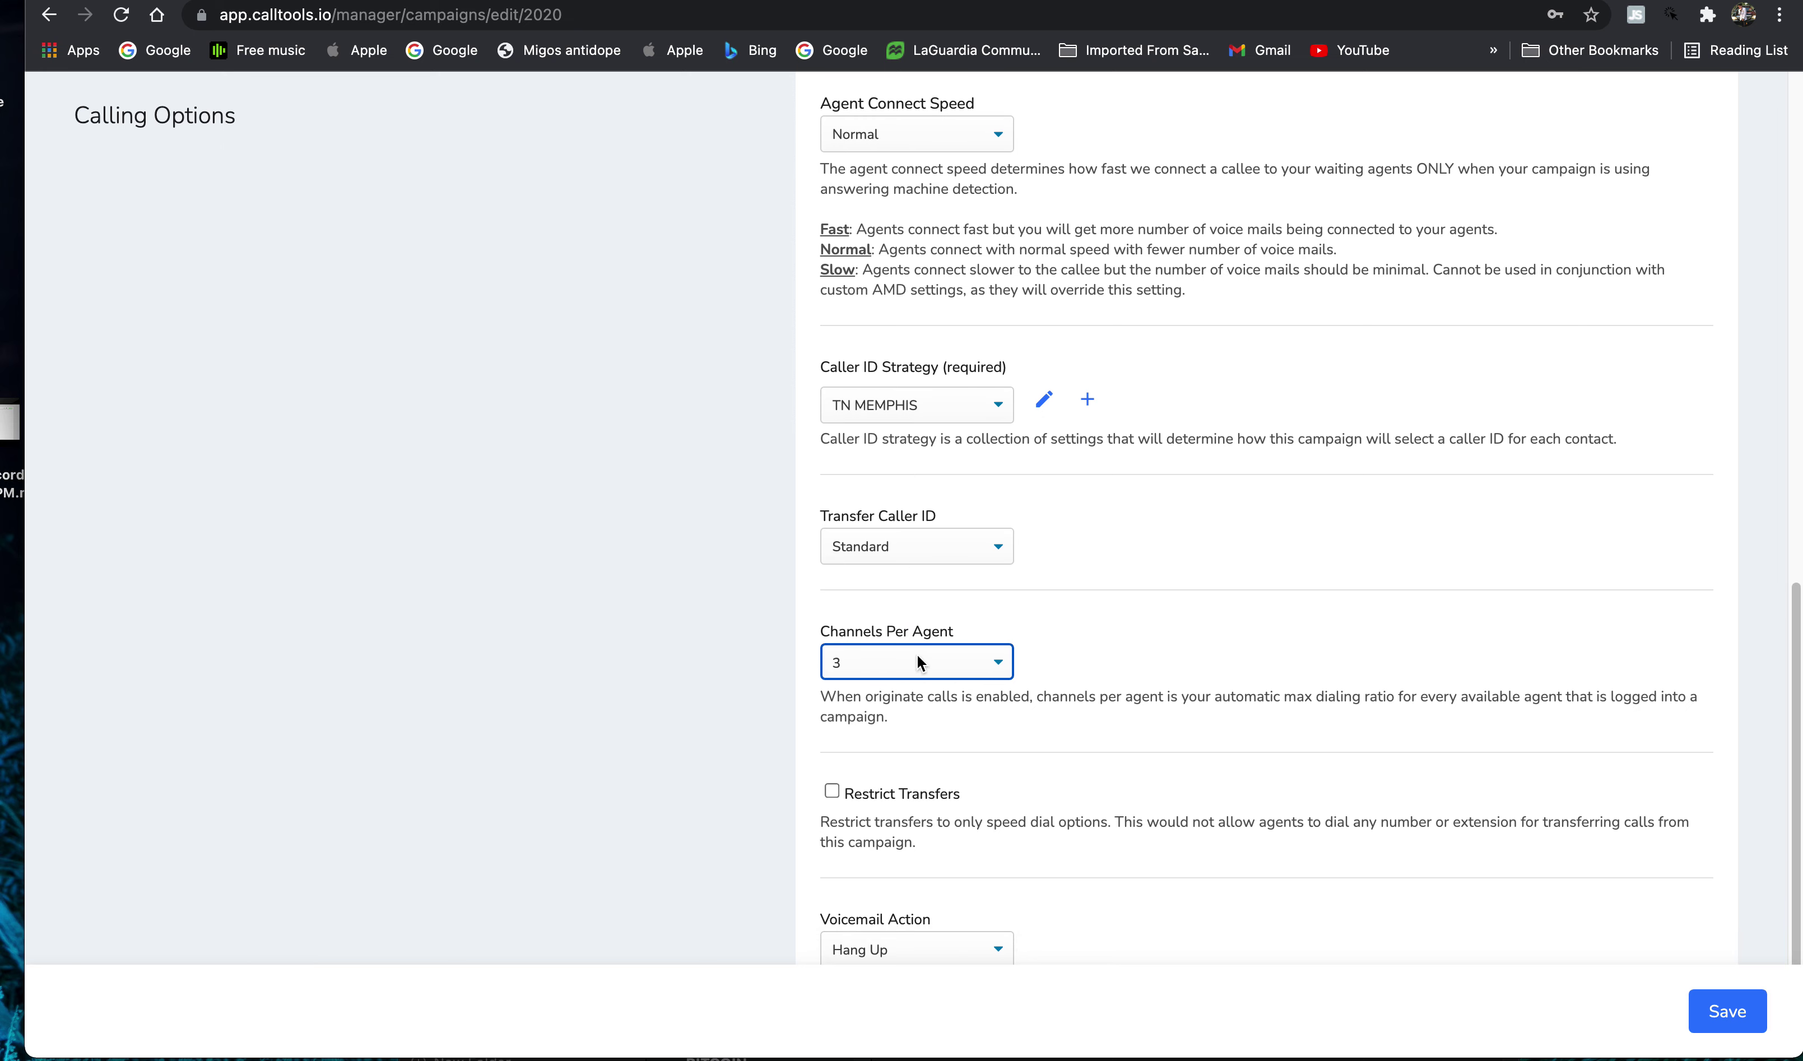
scroll(913, 662, "down", 5)
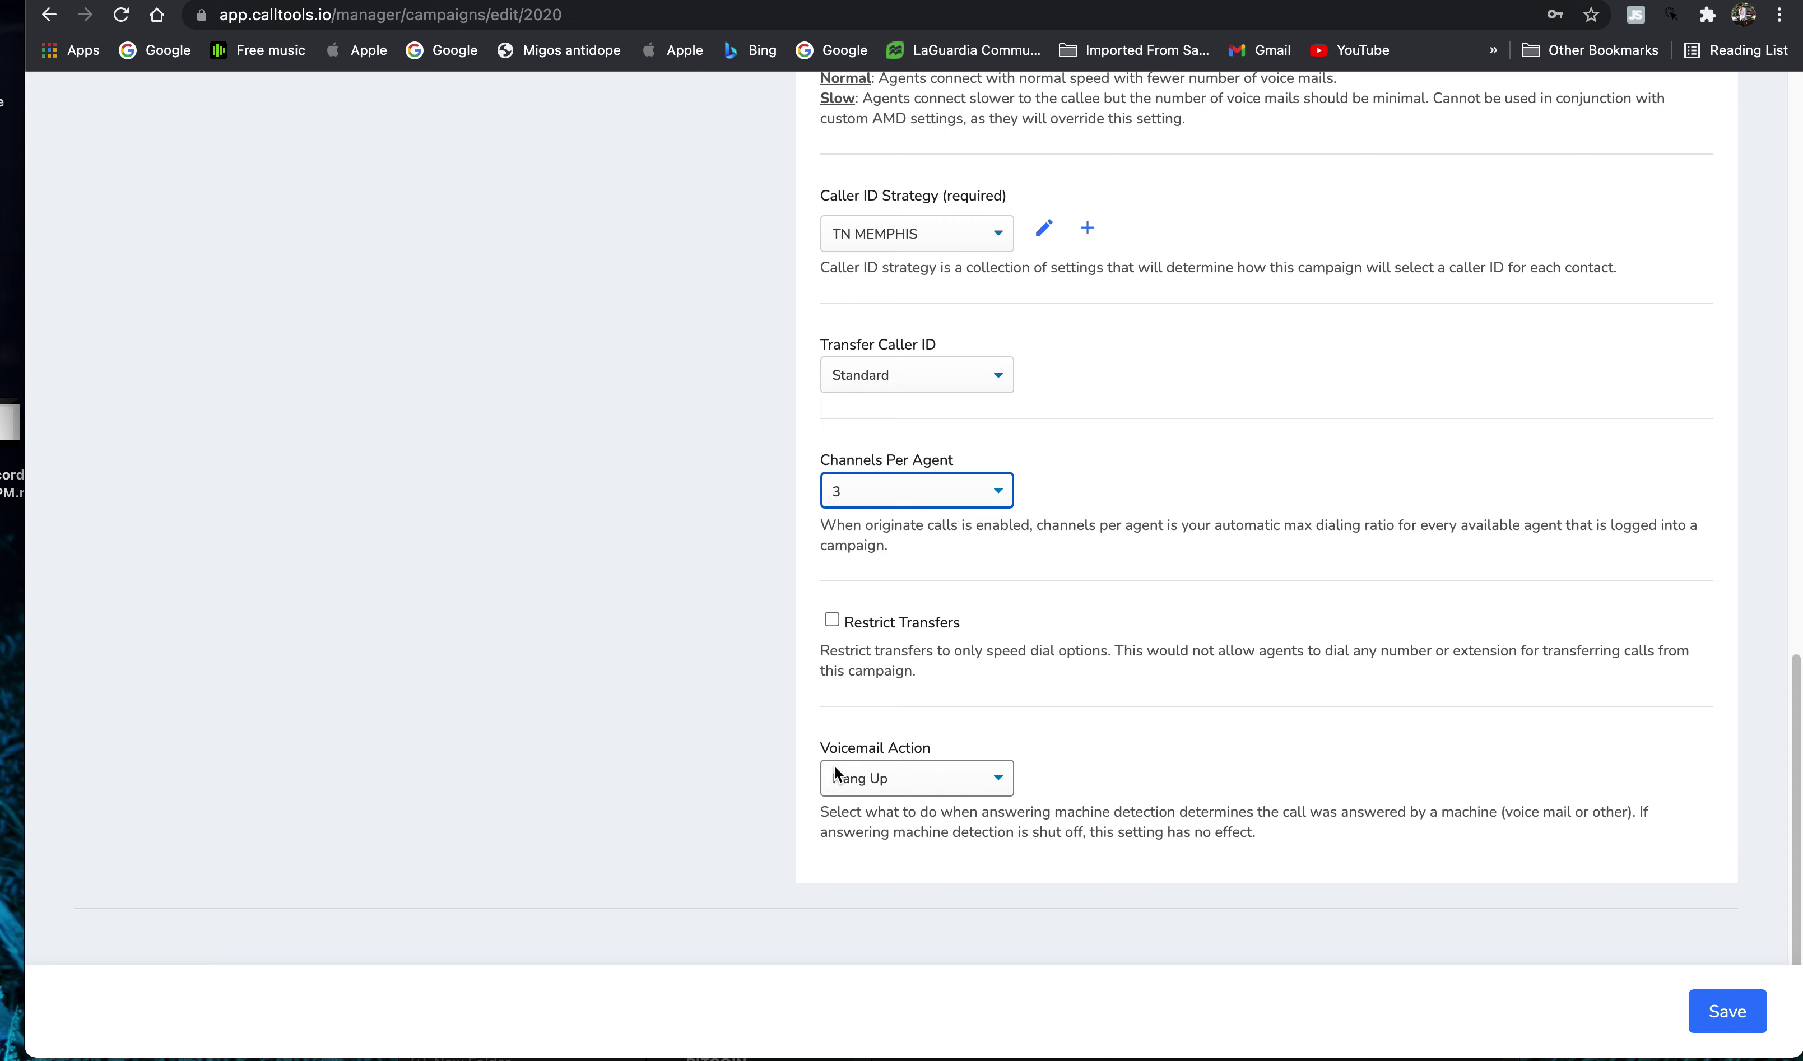
left_click(836, 774)
key("Escape")
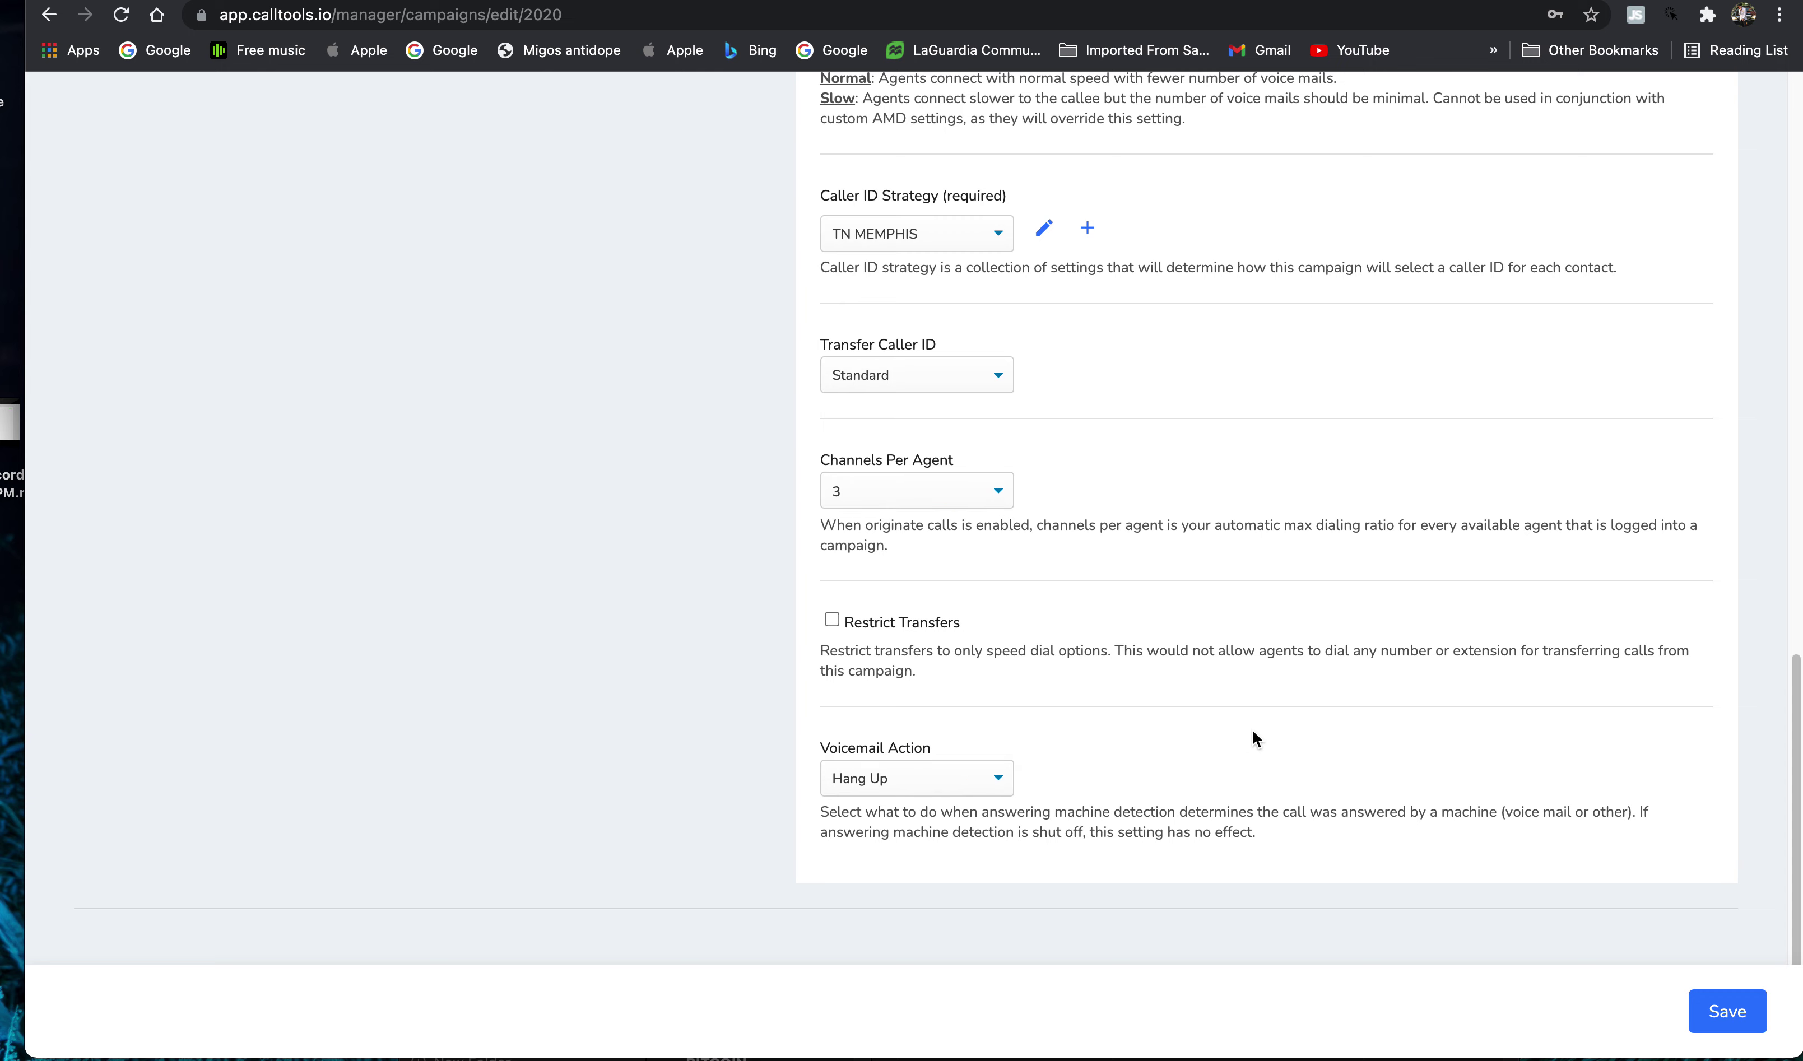
left_click(1003, 786)
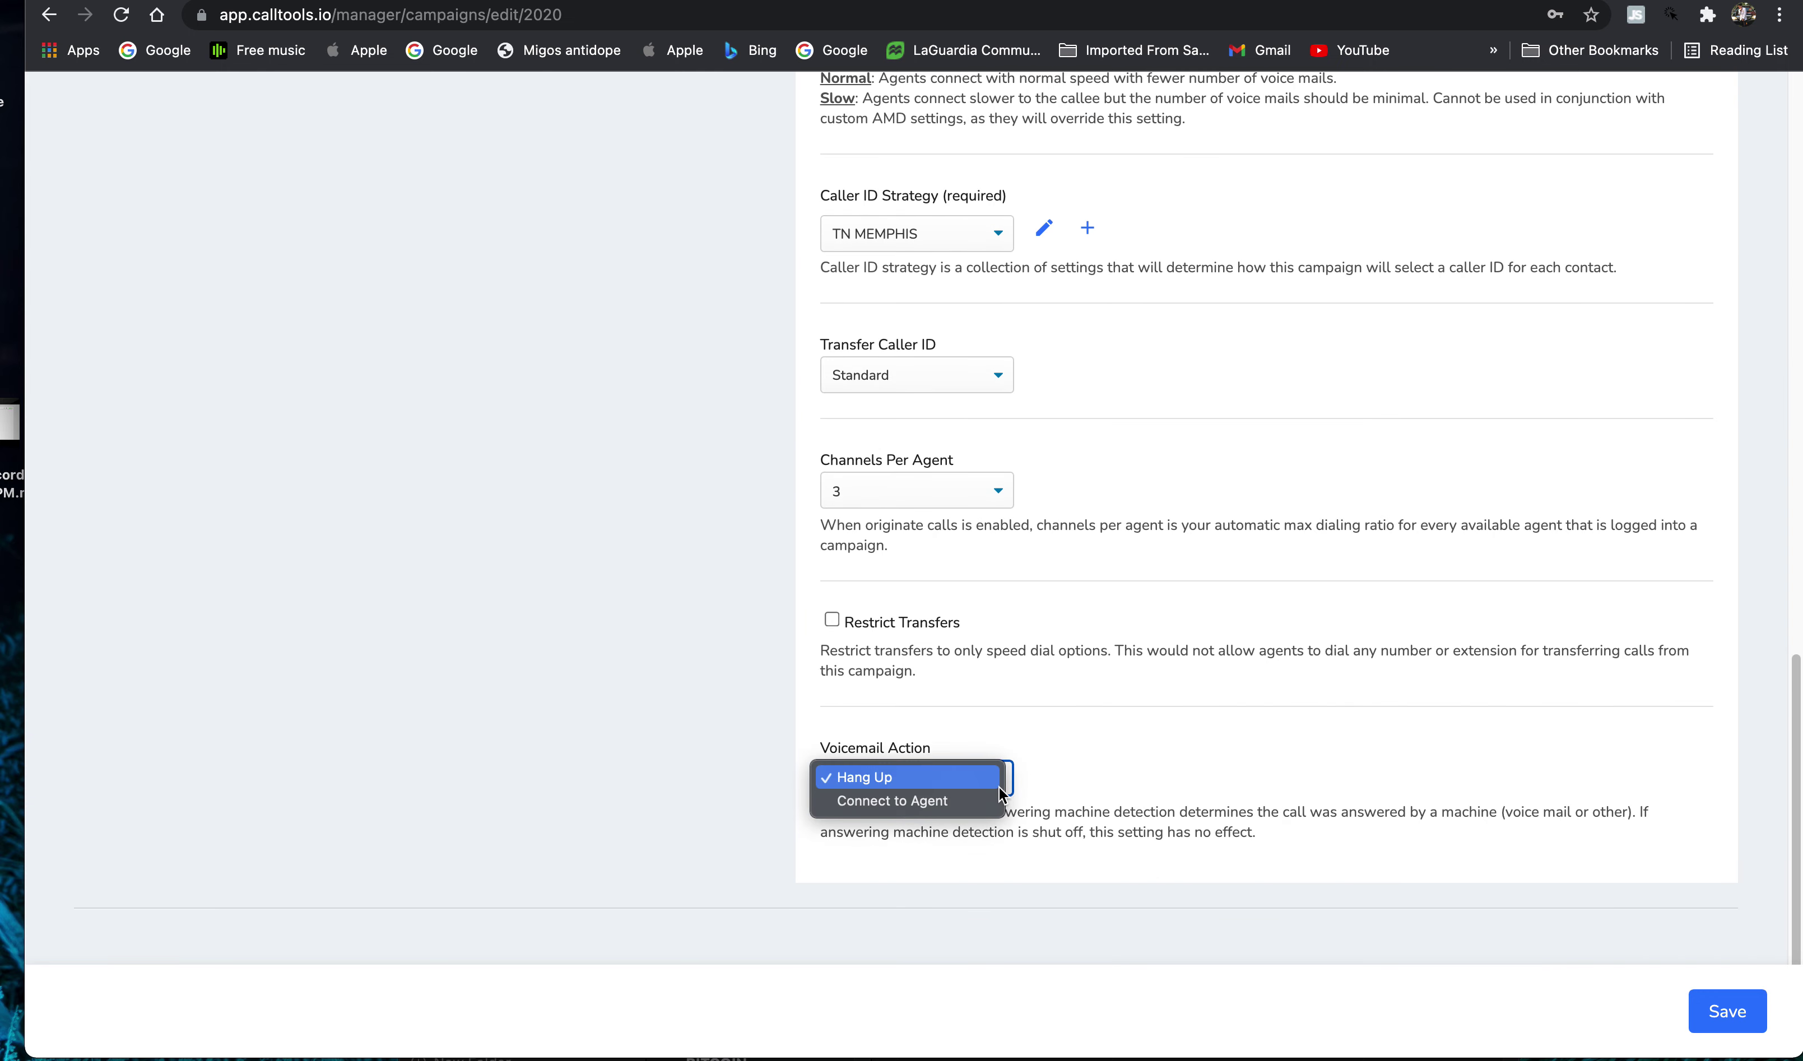
left_click(1107, 765)
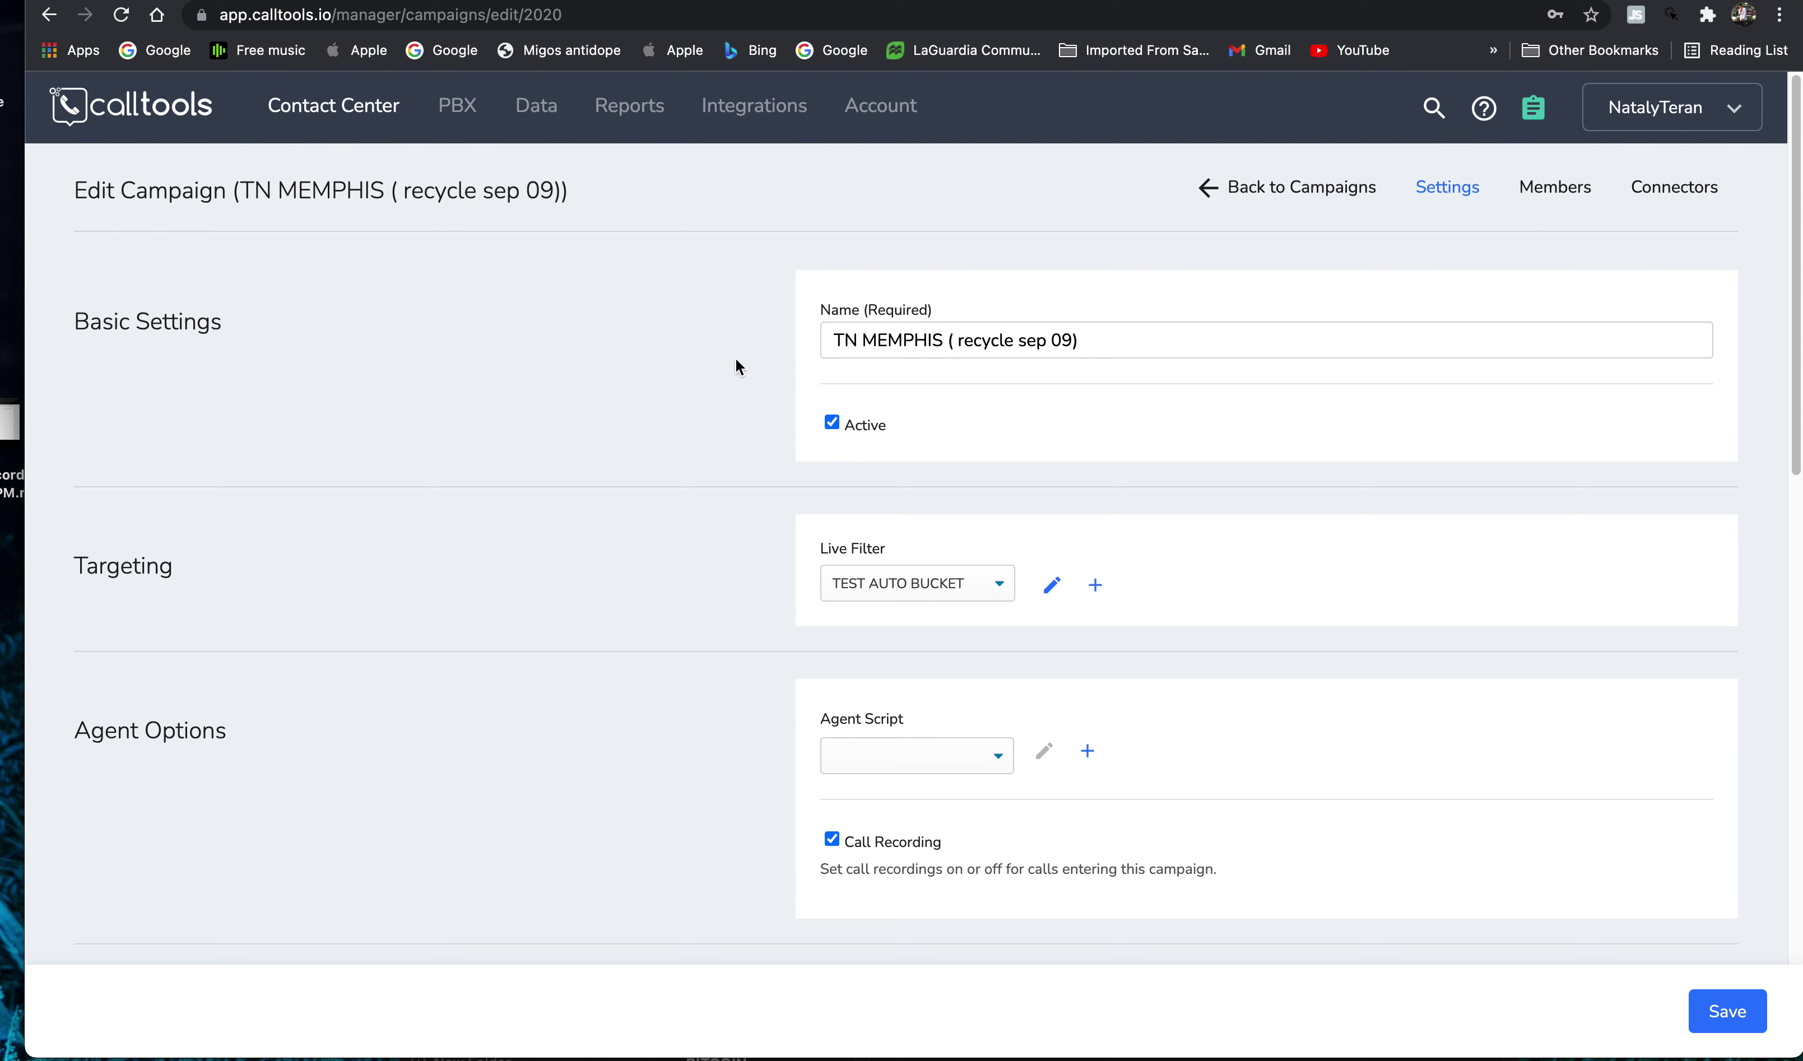
- Review the TN MEMPHIS campaign settings and save them, returning to the Campaigns list
right_click(1010, 576)
left_click(925, 527)
scroll(977, 575, "down", 10)
scroll(971, 576, "up", 7)
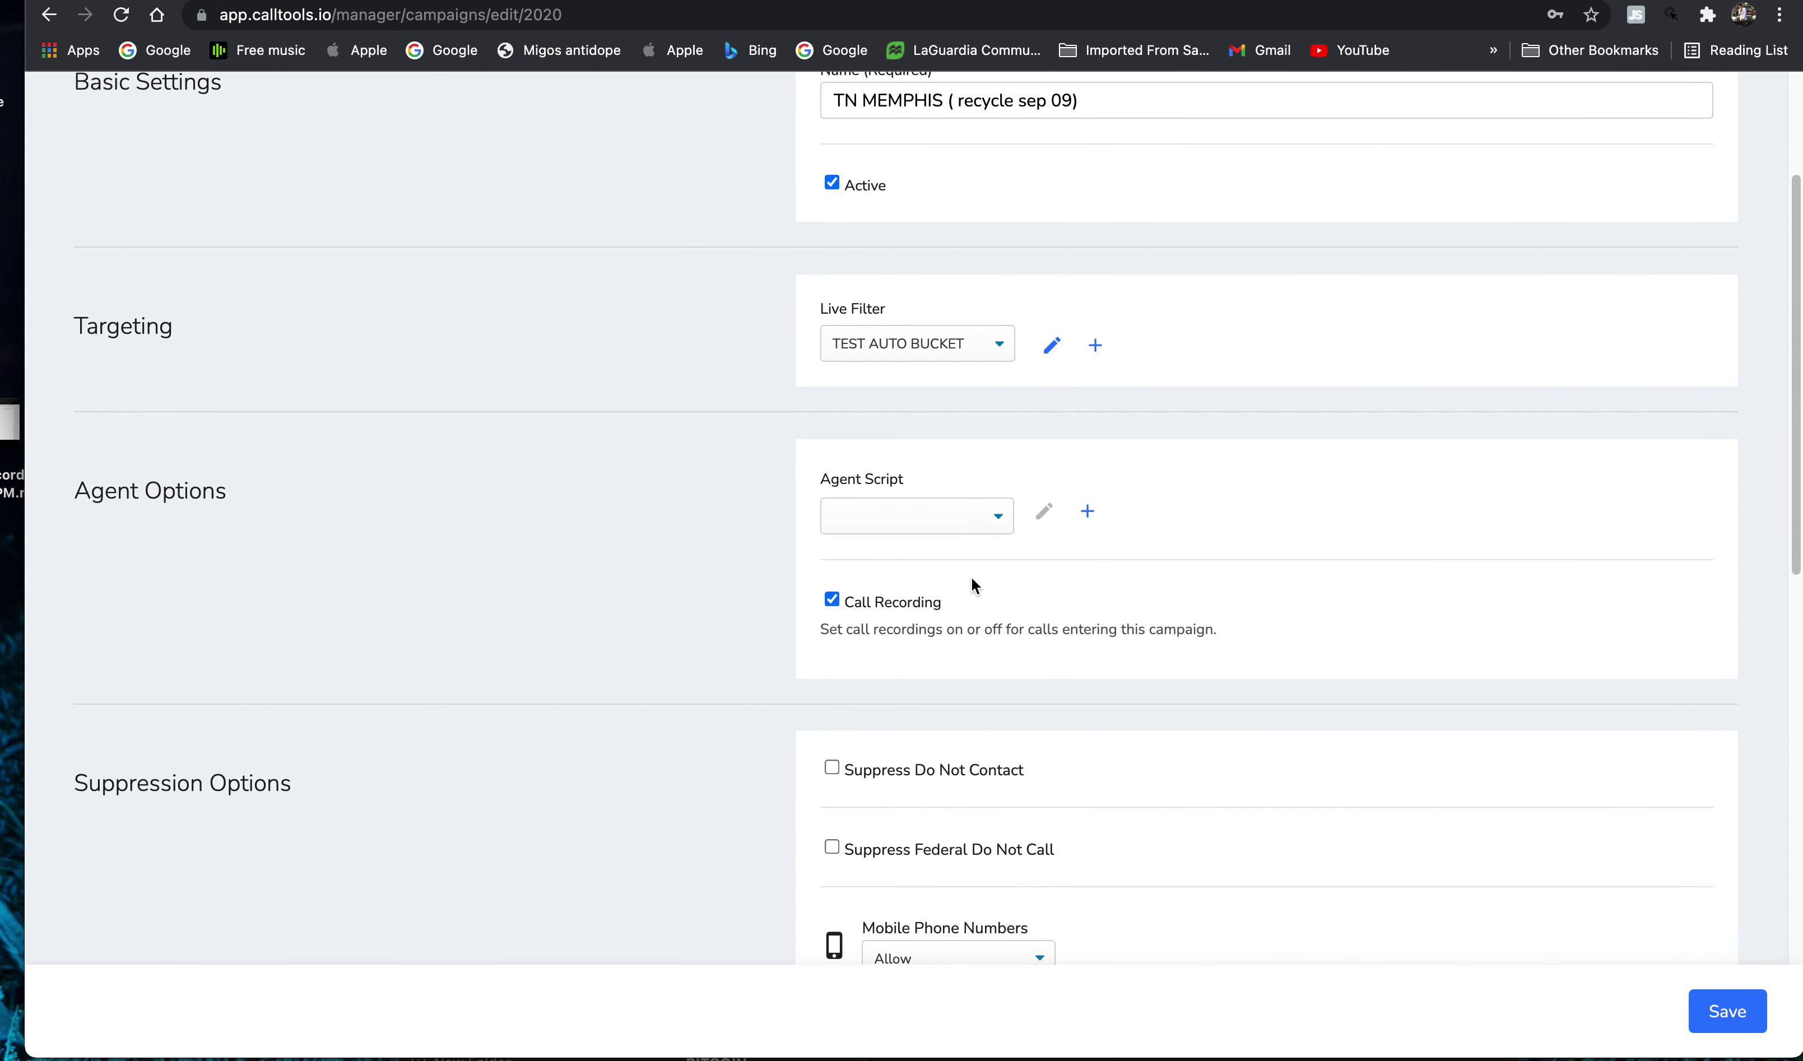
scroll(970, 576, "up", 3)
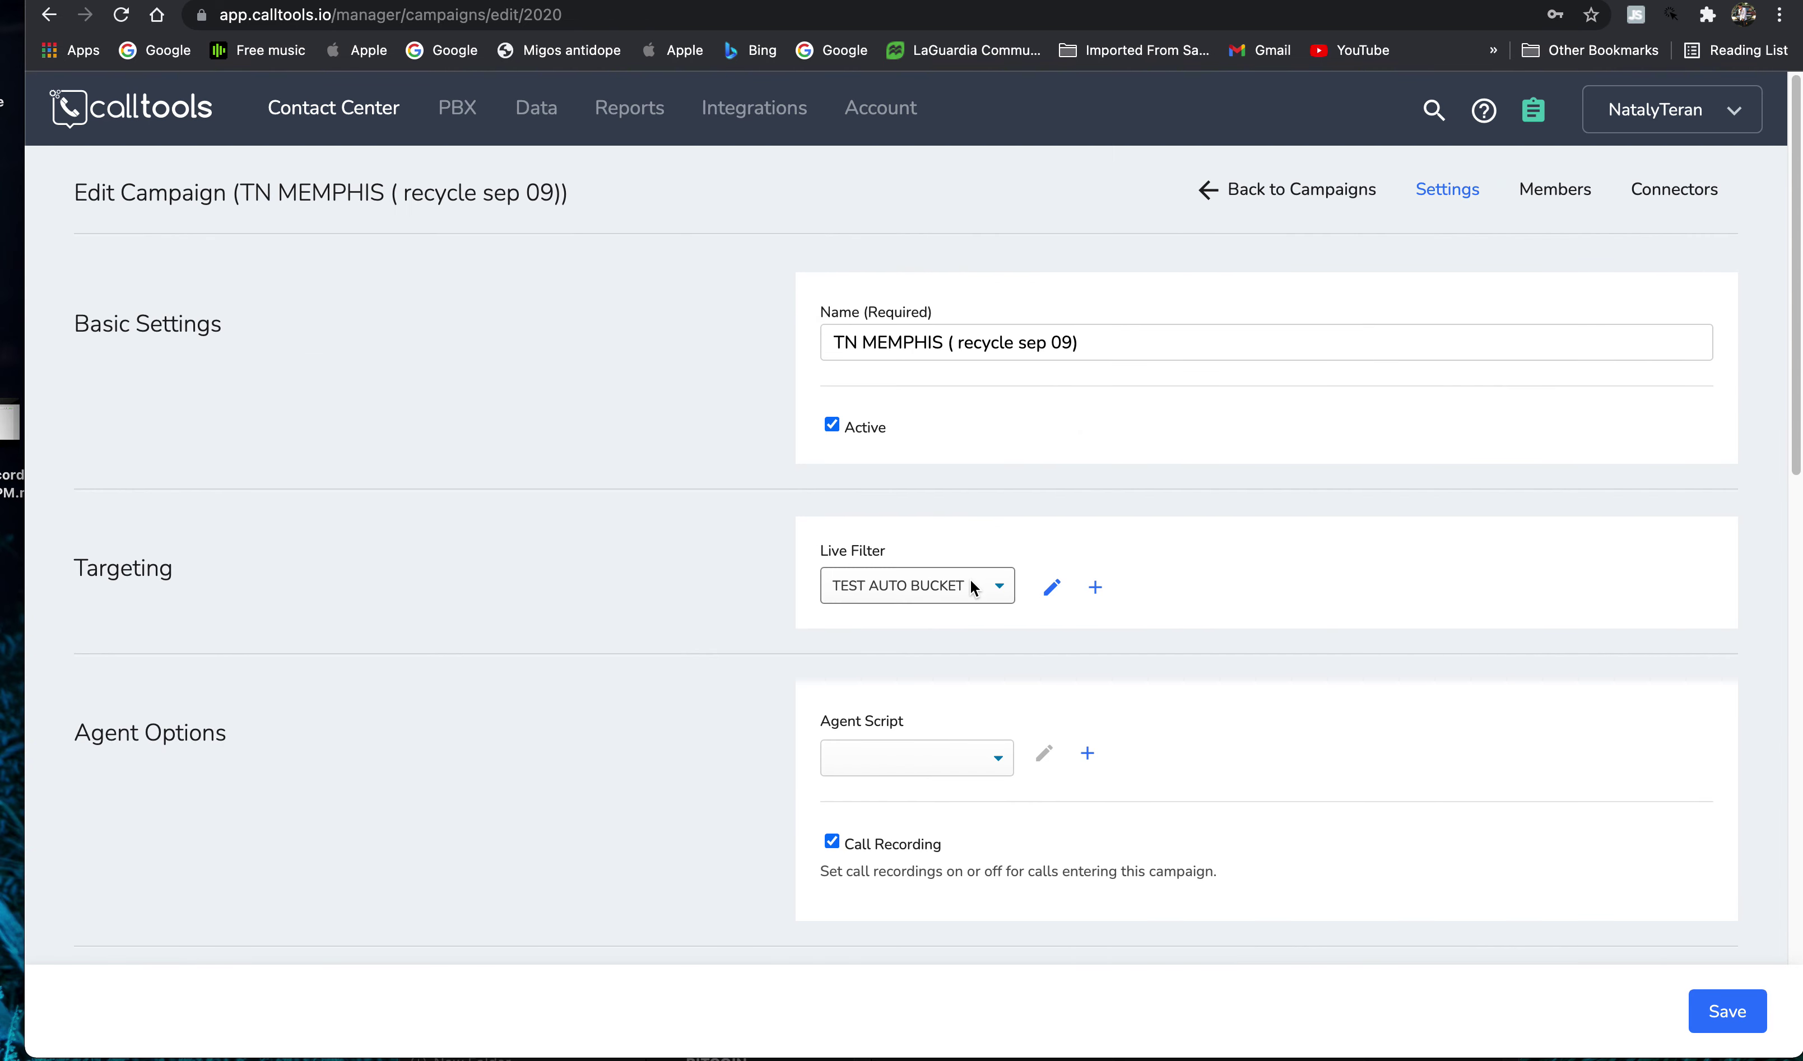
scroll(1018, 327, "down", 15)
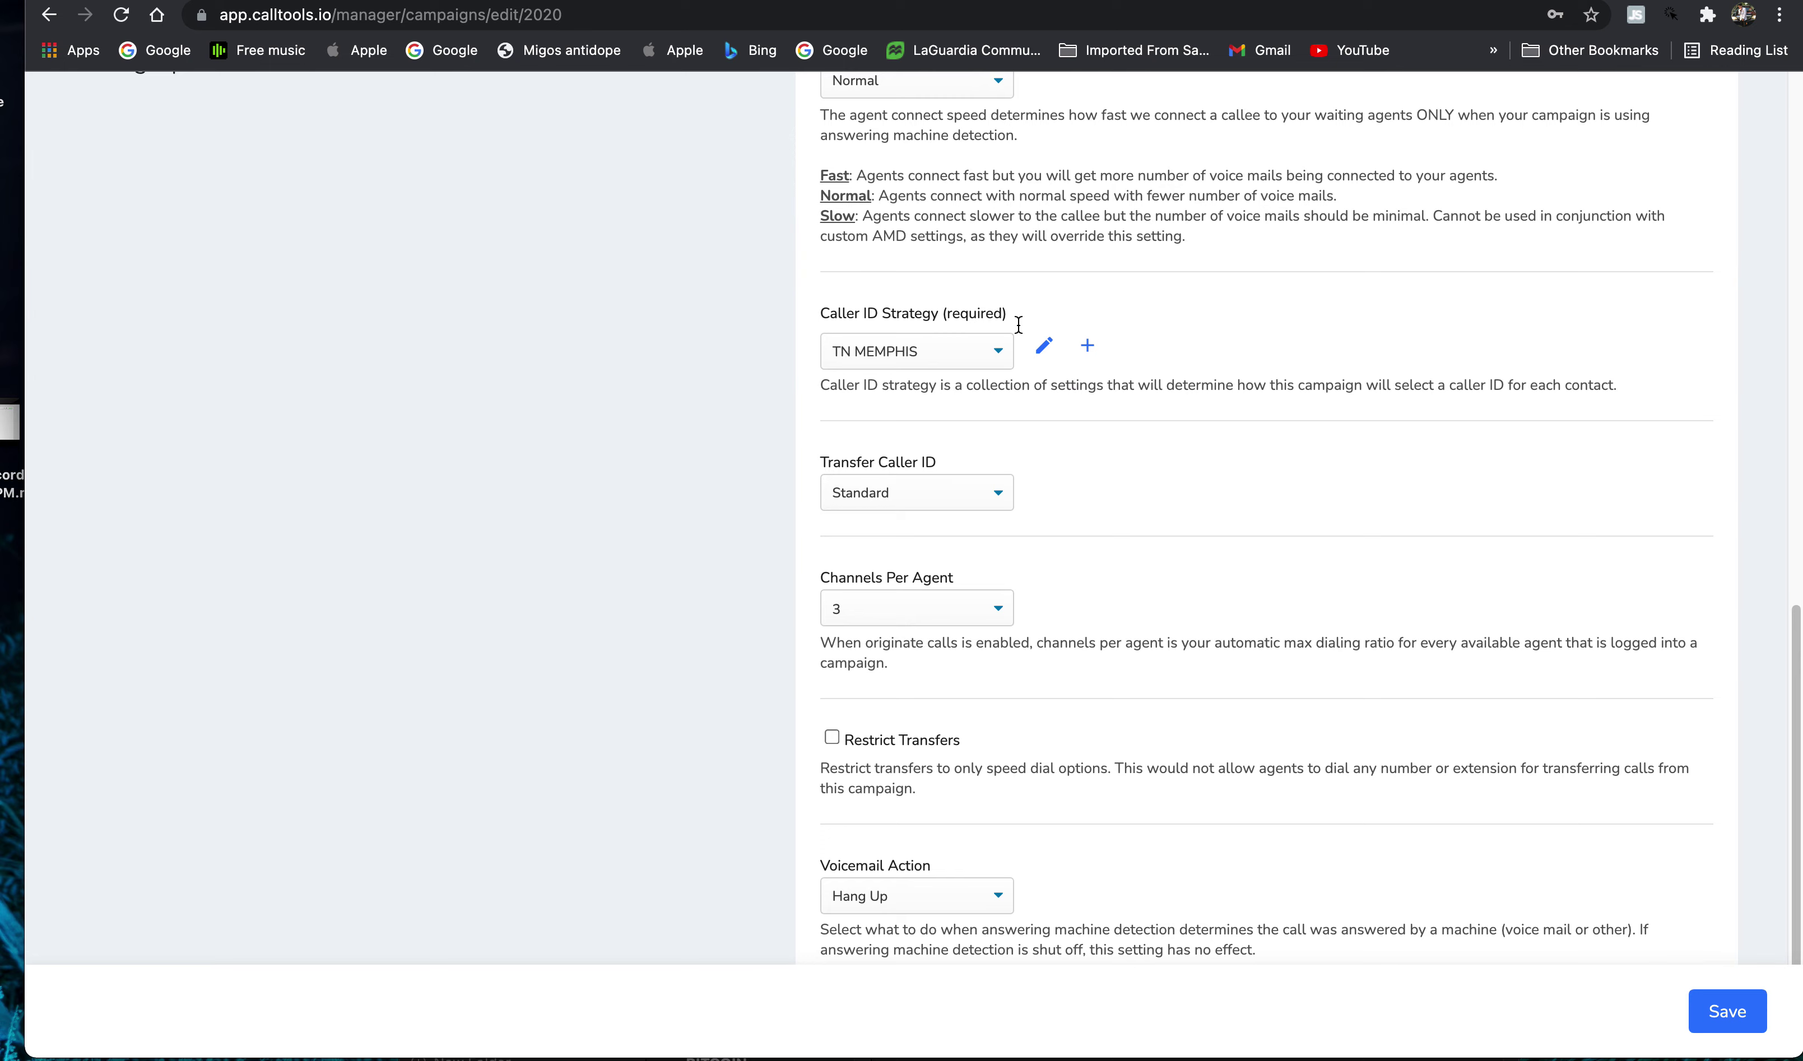
scroll(1017, 332, "up", 15)
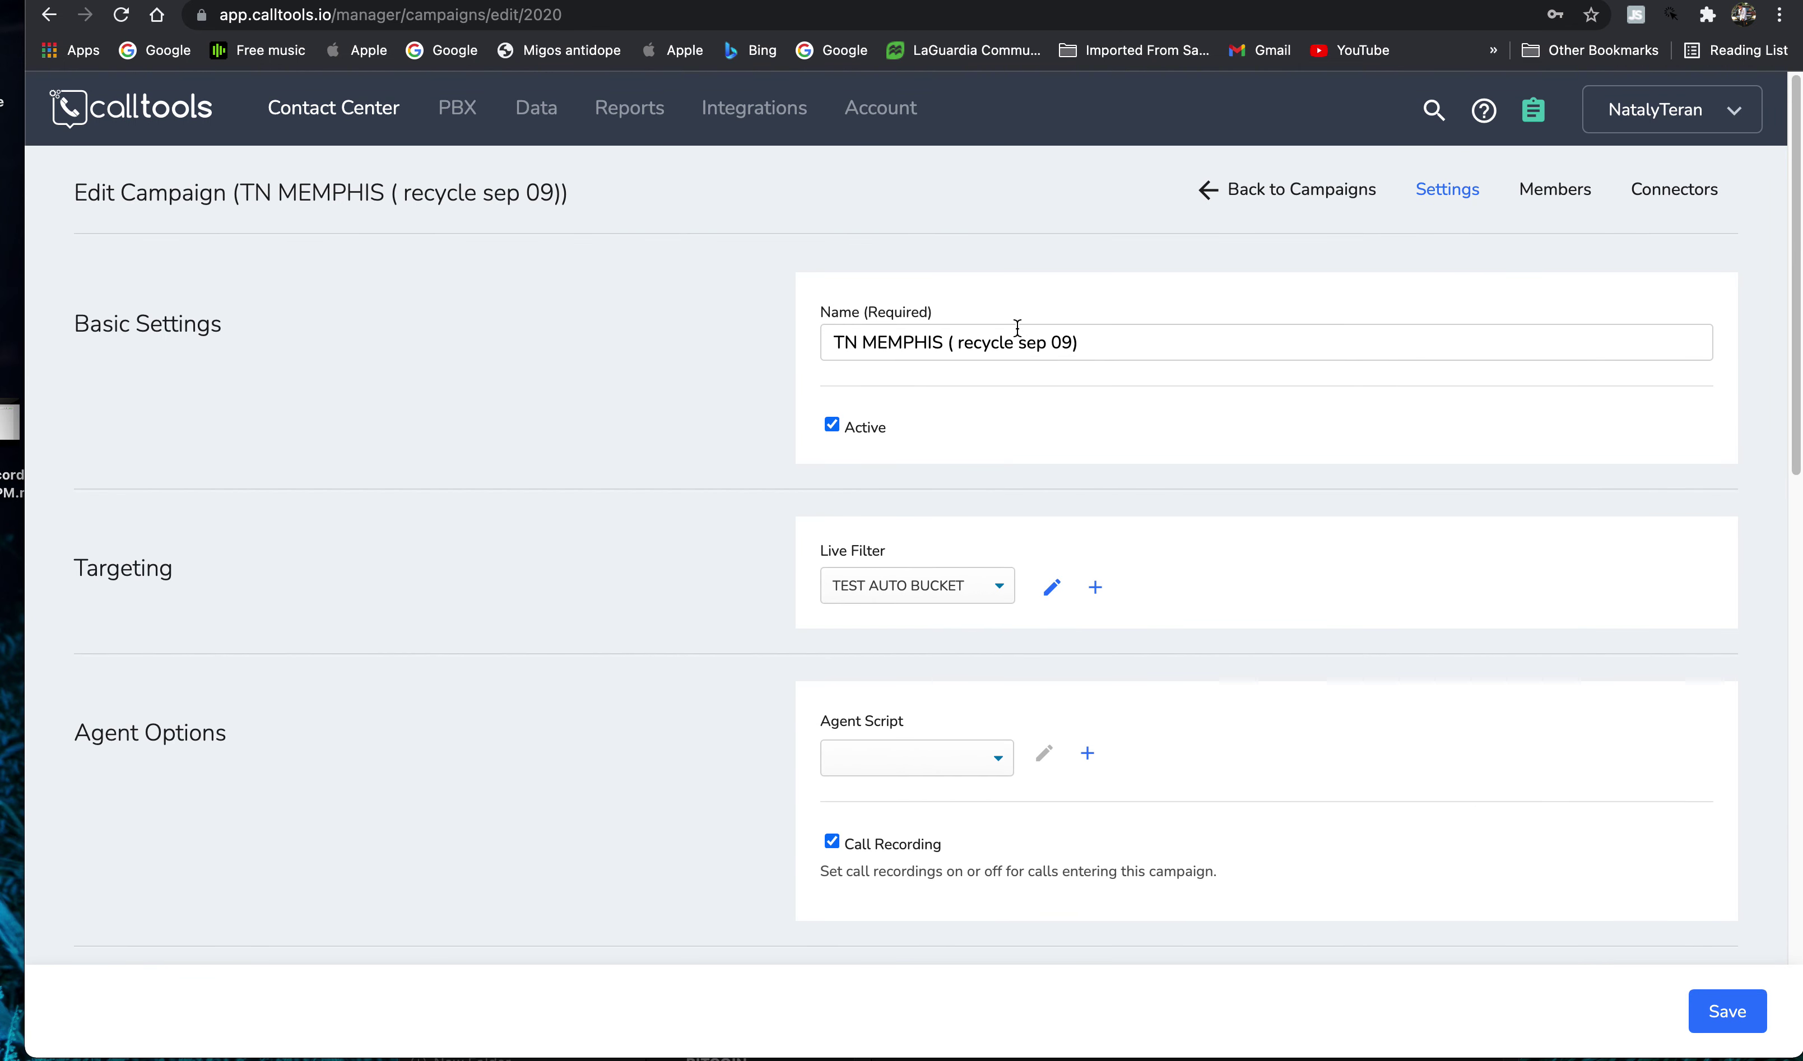
scroll(1142, 300, "down", 15)
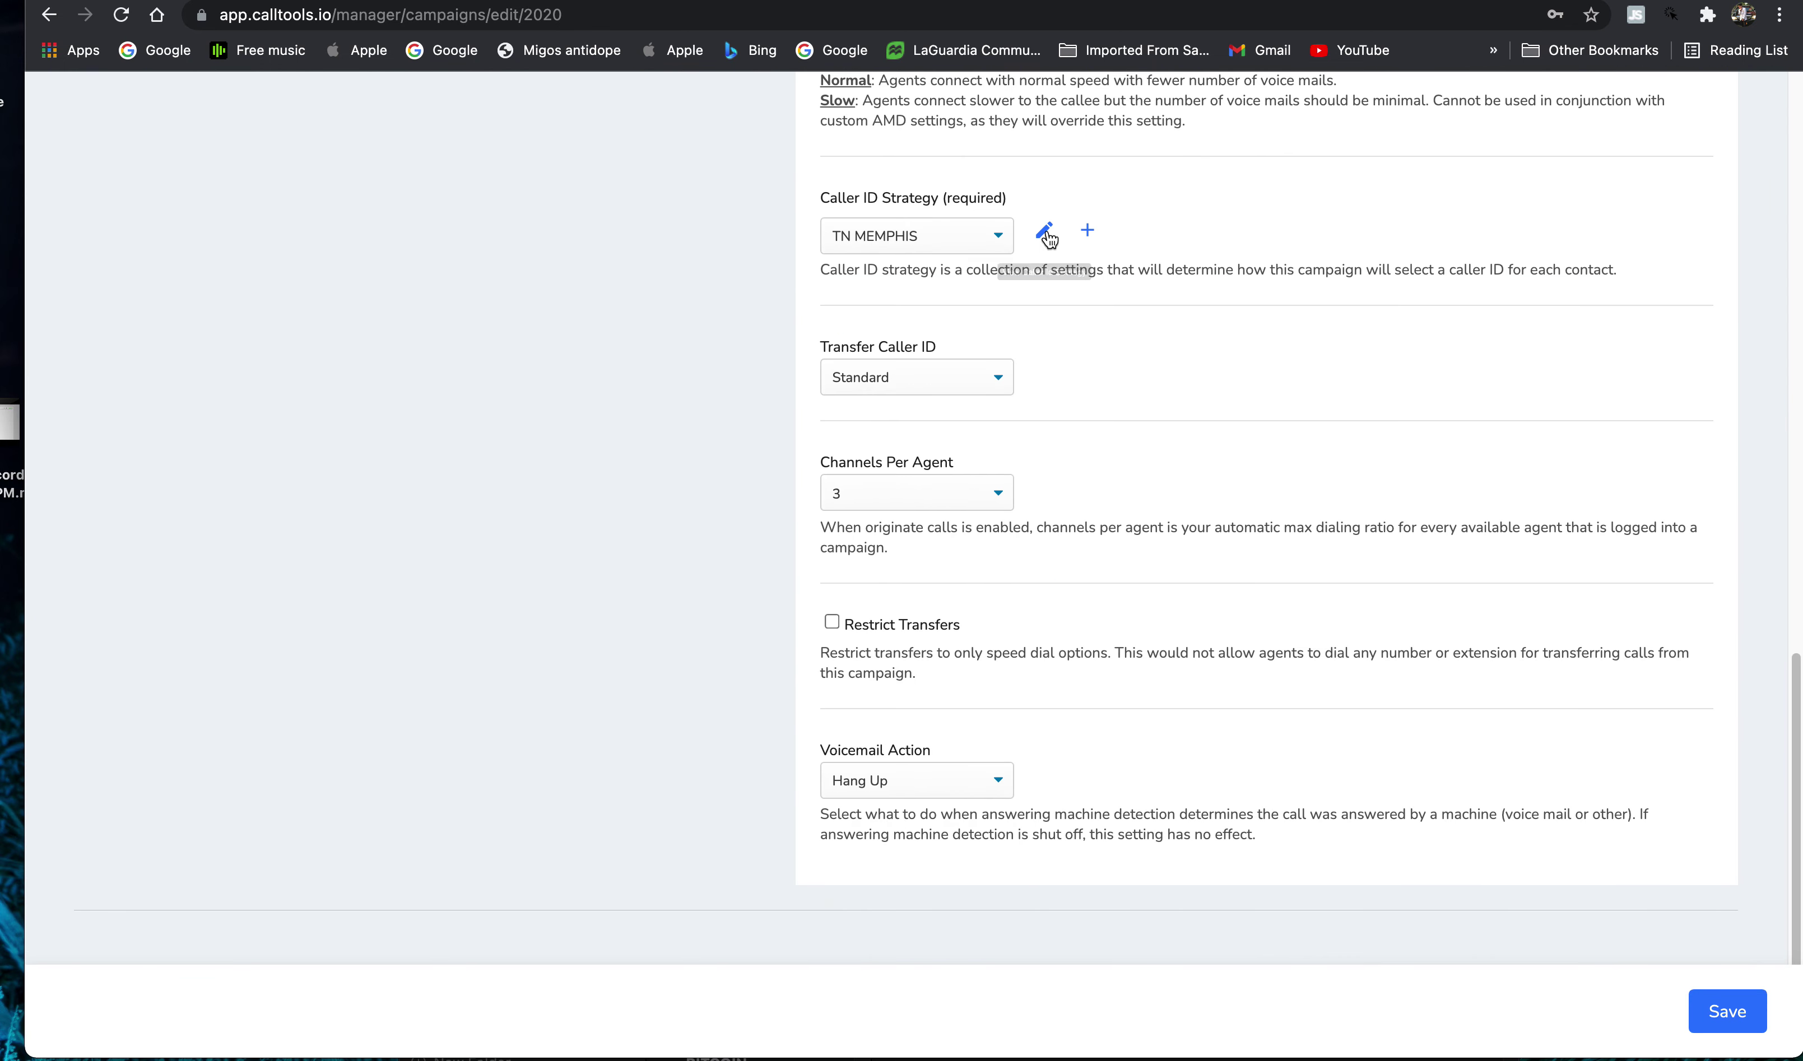
scroll(1630, 754, "up", 15)
left_click(1272, 202)
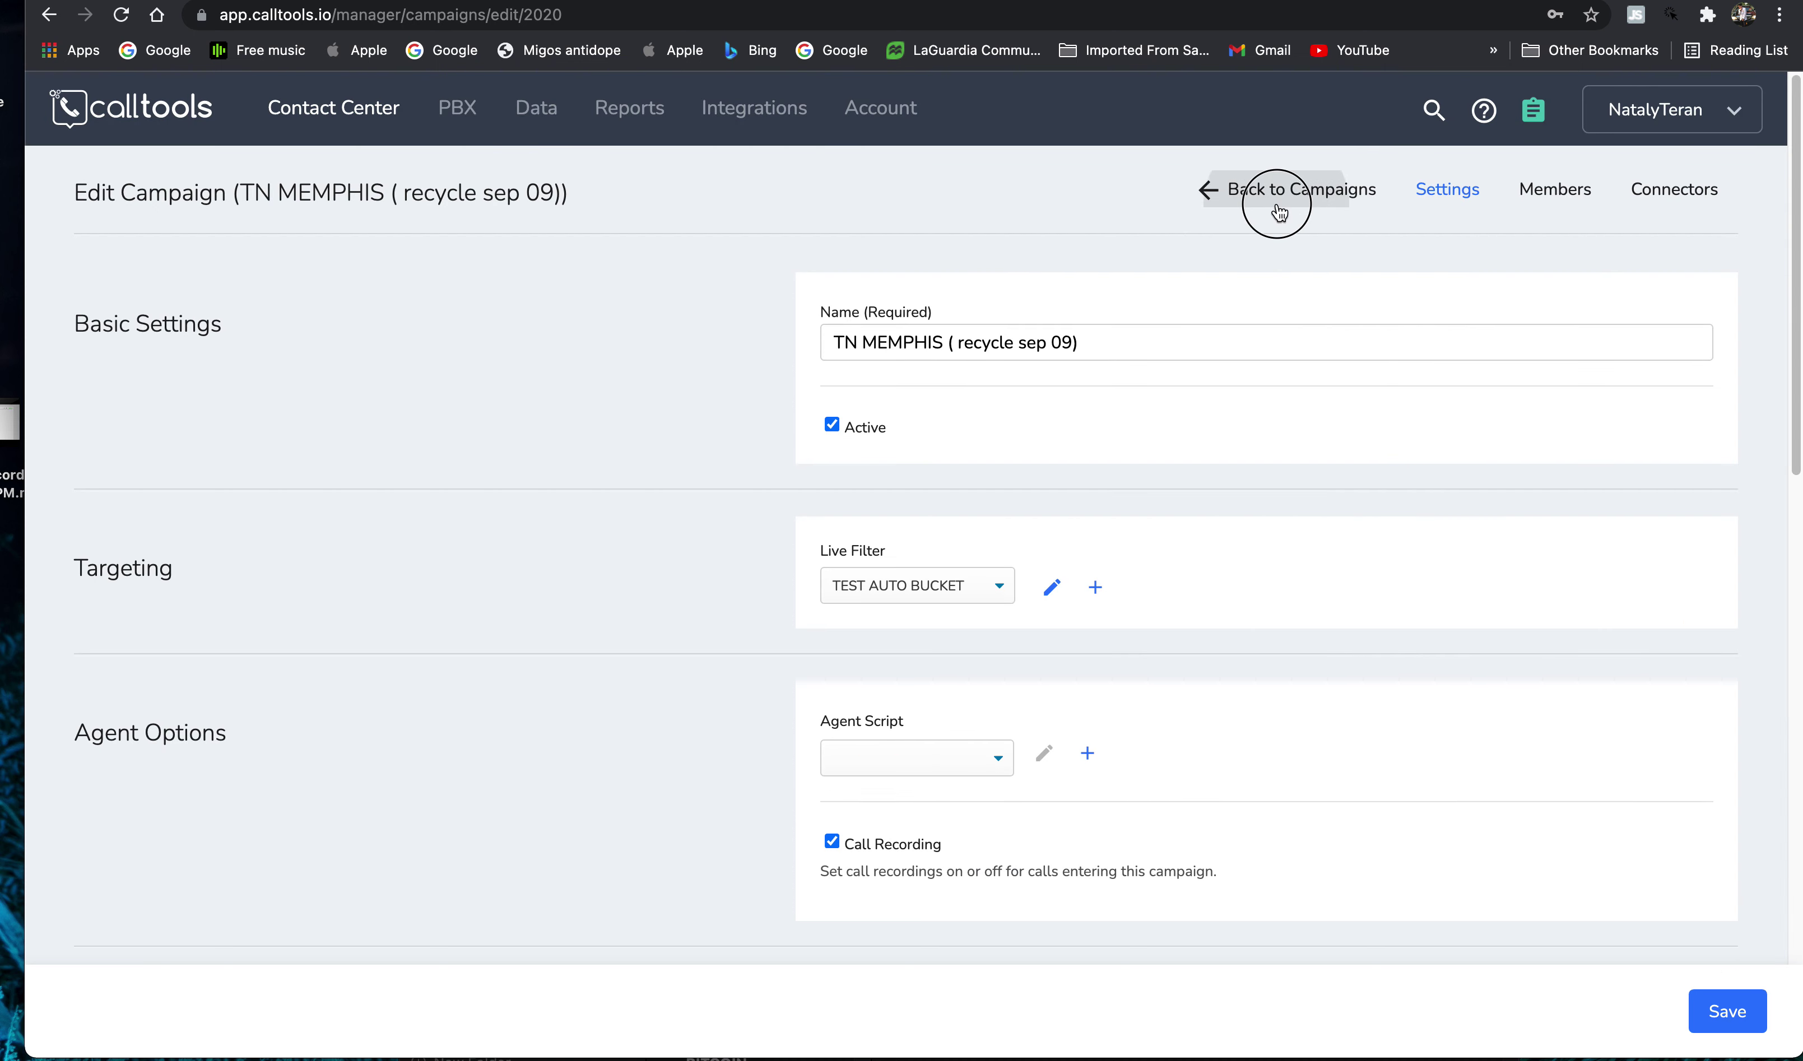
left_click(1728, 1012)
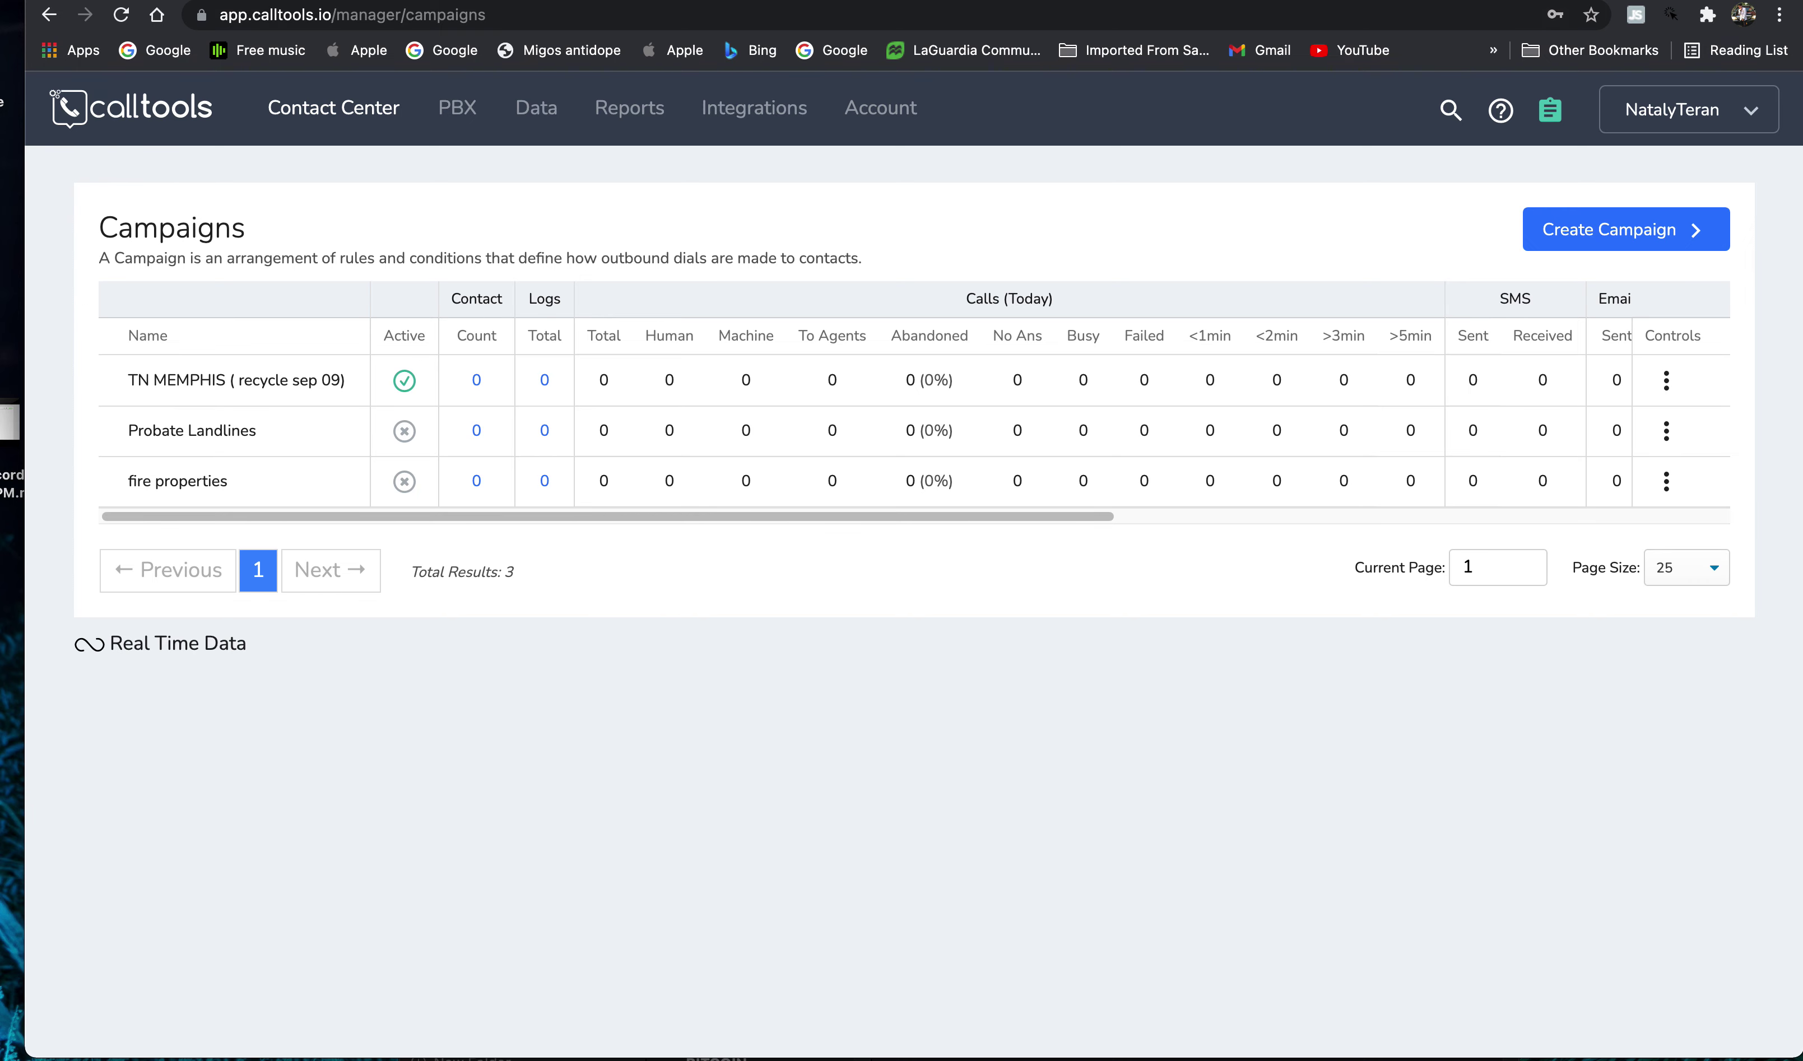
- Switch to the Call Center Software browser tab showing the calltools.com homepage
mouse_move(1559, 11)
left_click_drag(1570, 44, 1572, 44)
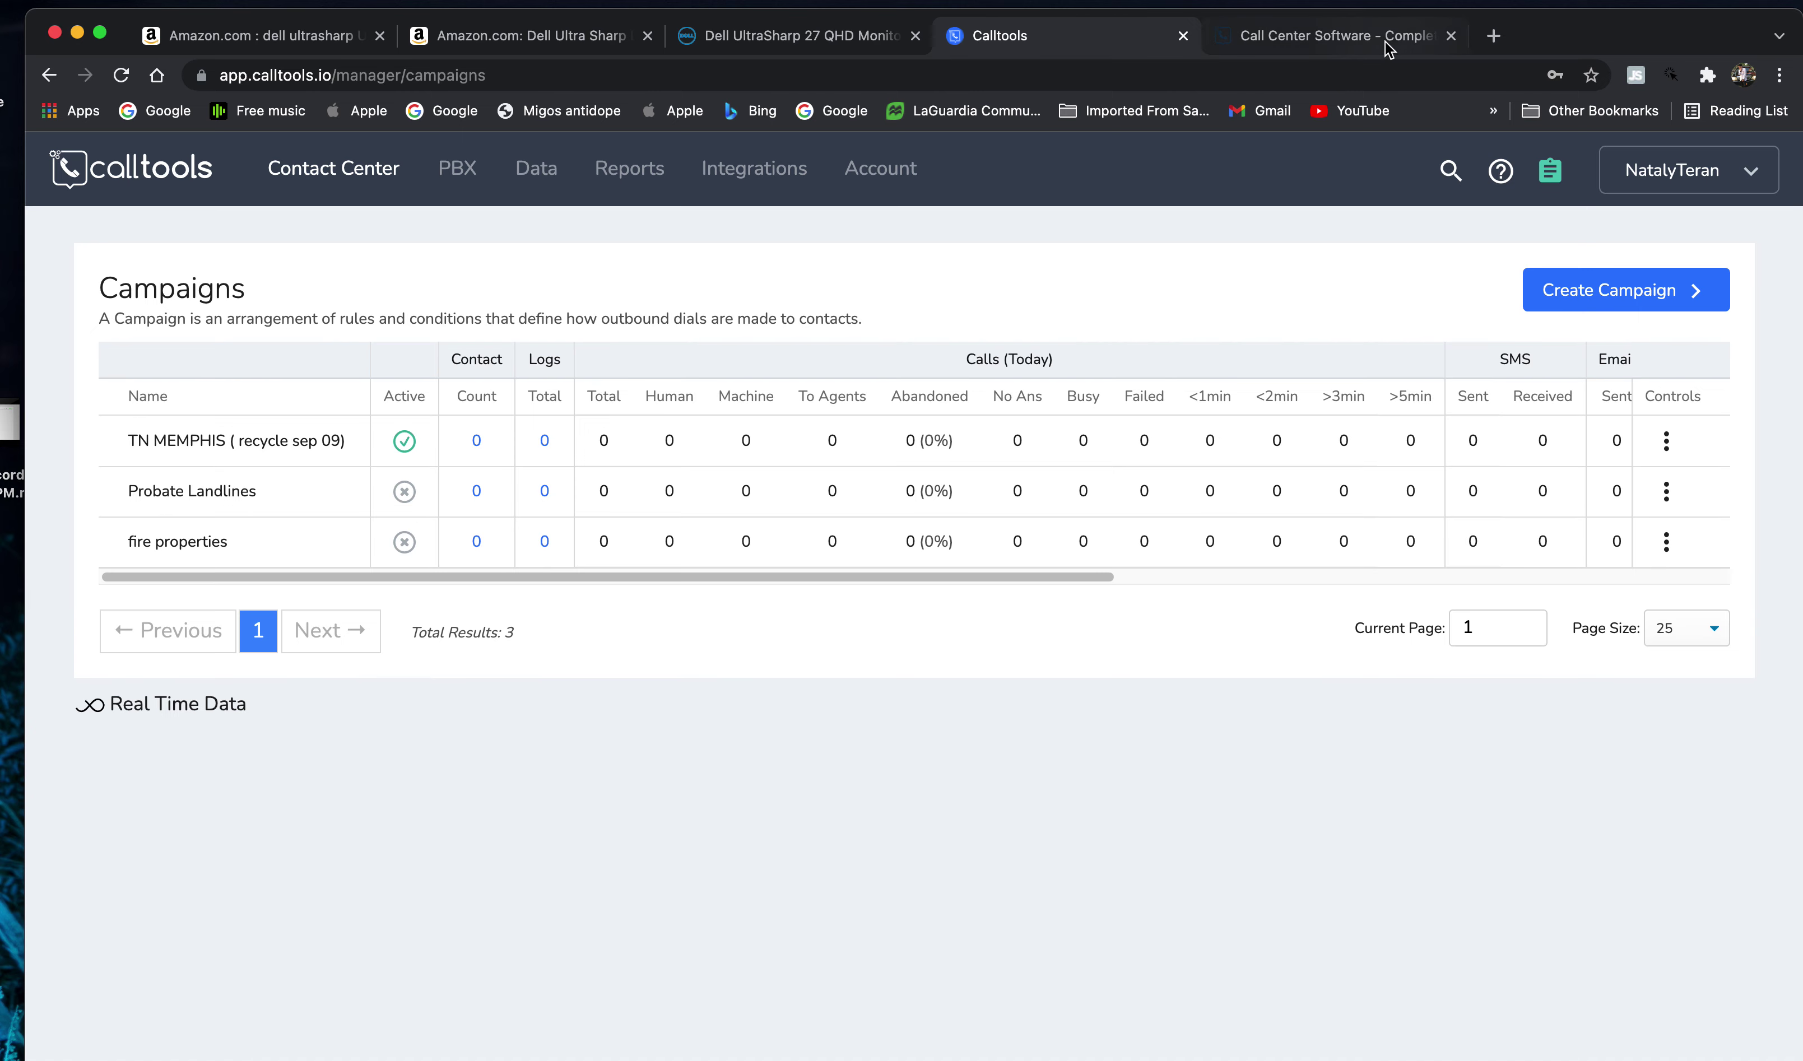
left_click(1359, 44)
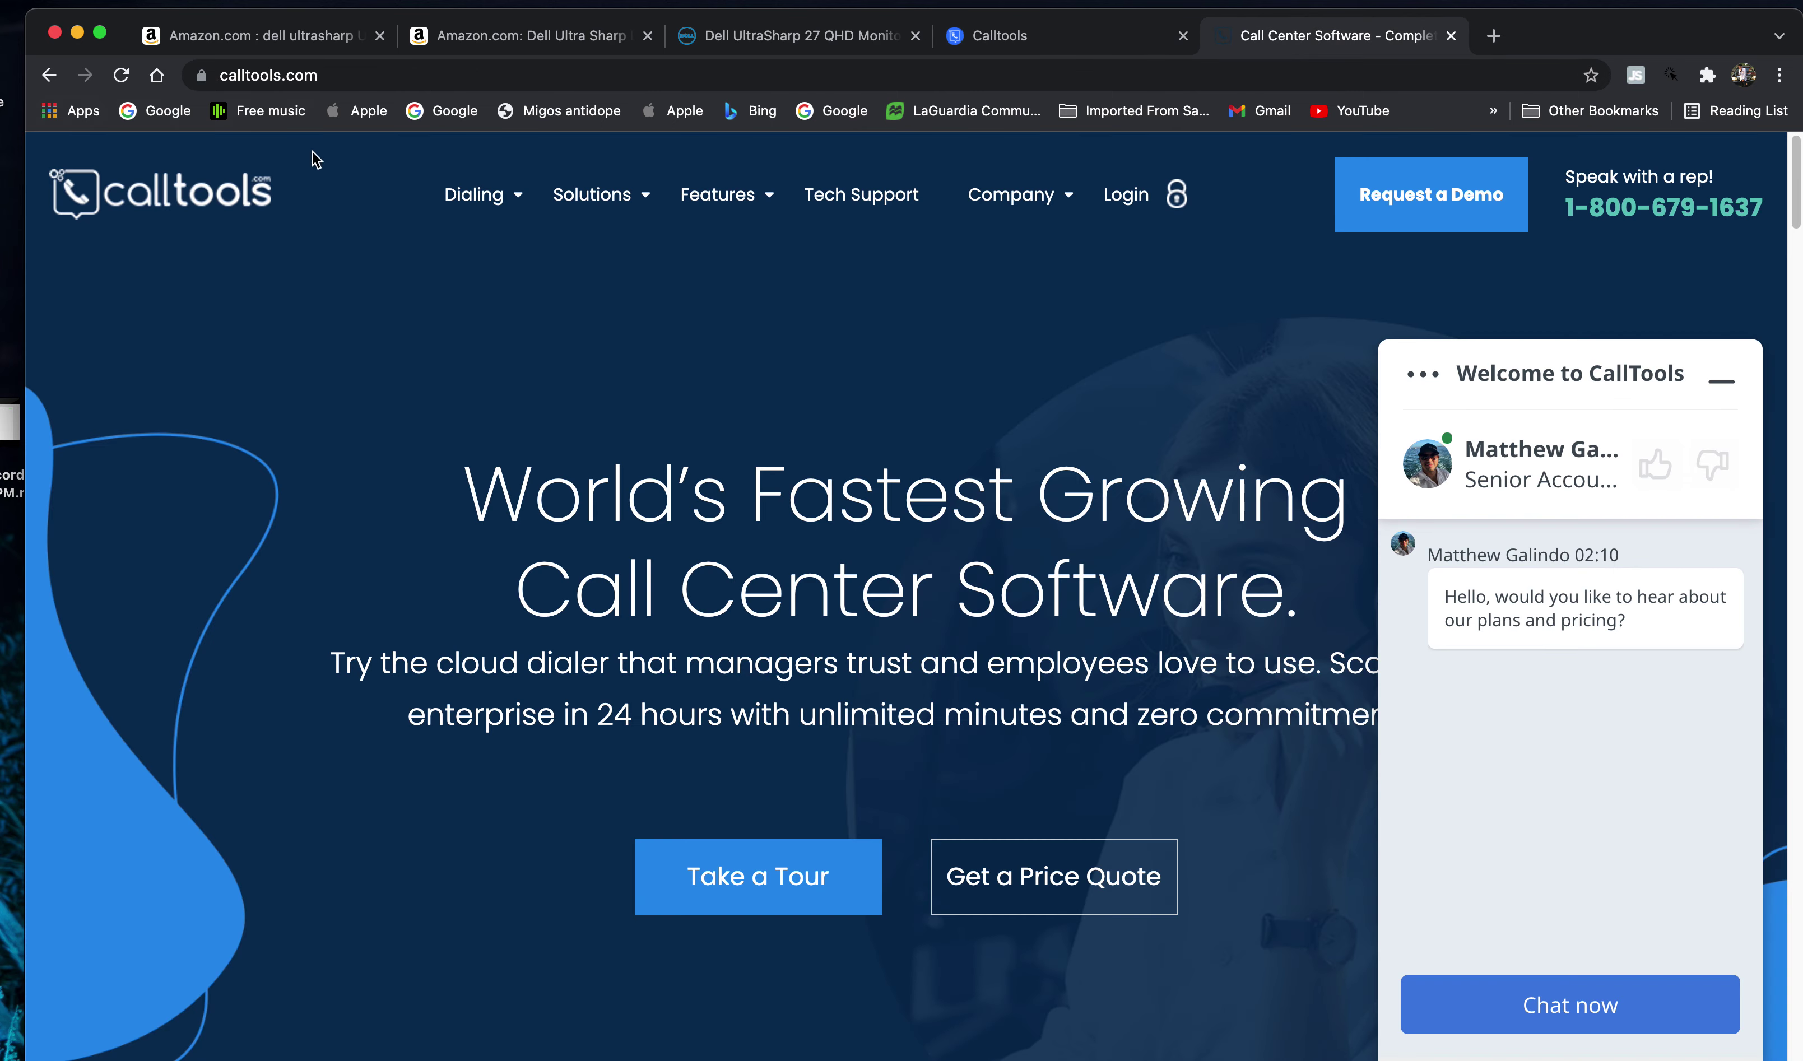